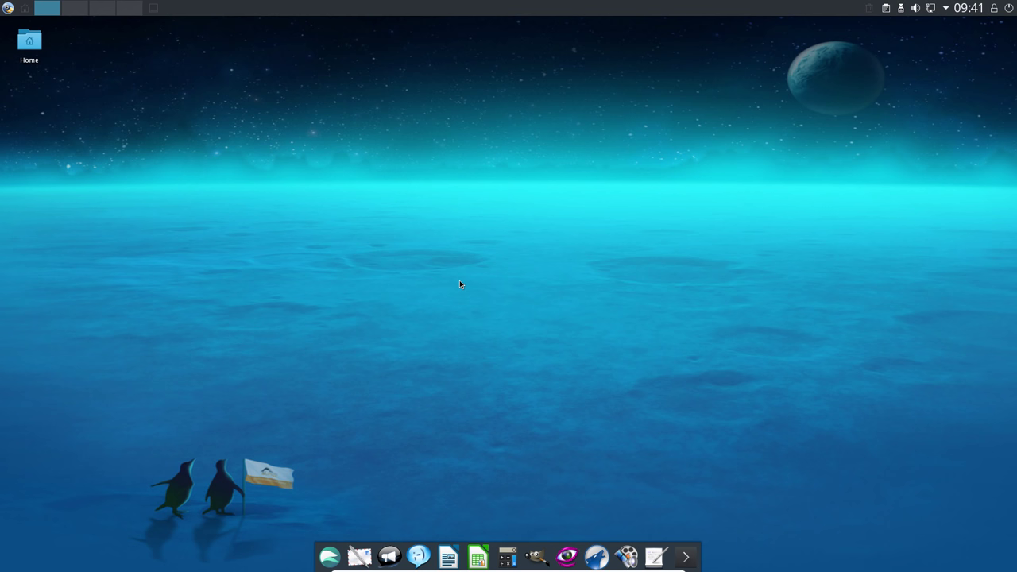
# Open KSysGuard, centre its window on the desktop, examine the memory and swap history, and close it.
pyautogui.click(6, 7)
pyautogui.moveTo(61, 184)
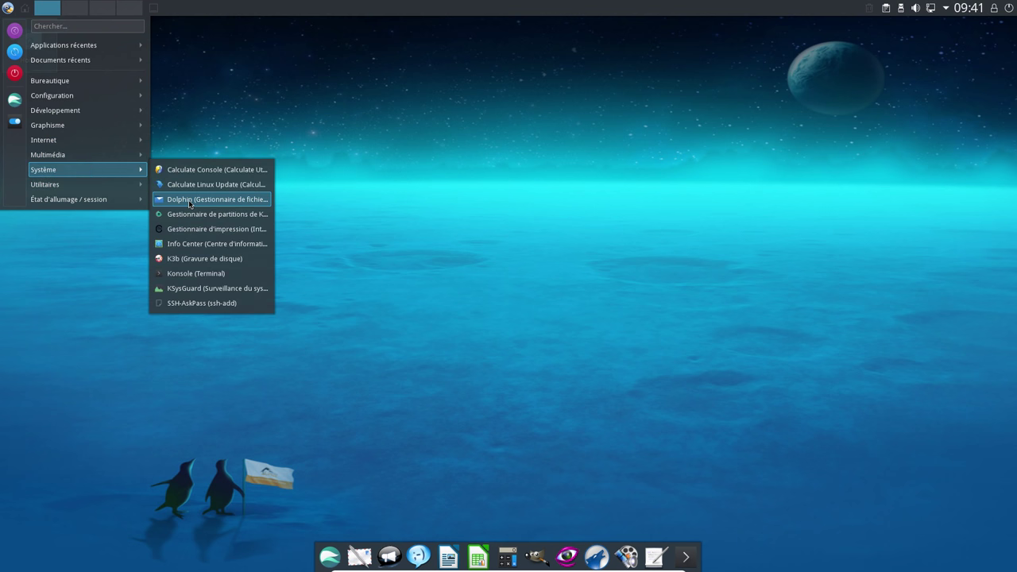
pyautogui.click(190, 292)
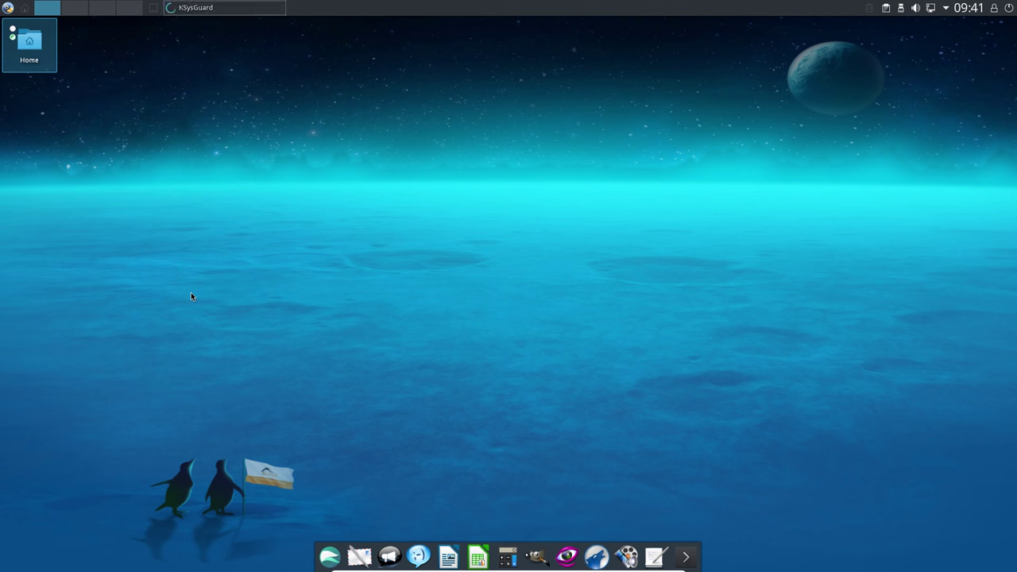
pyautogui.moveTo(216, 27); pyautogui.dragTo(508, 100)
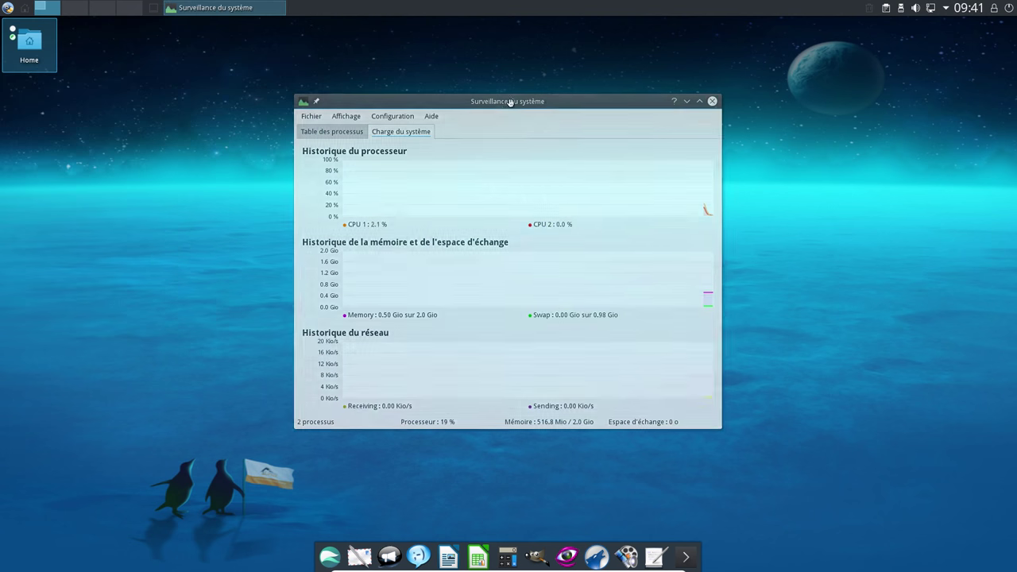
pyautogui.moveTo(659, 300)
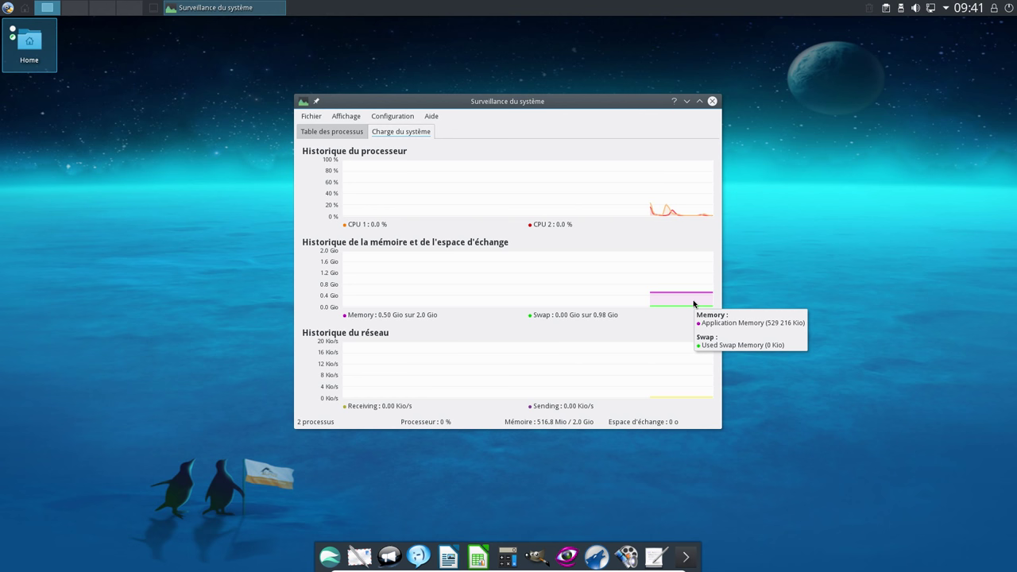
pyautogui.click(713, 102)
# Open Info Center, centre its window, review the software versions and hardware details of the system, and close it.
pyautogui.click(8, 8)
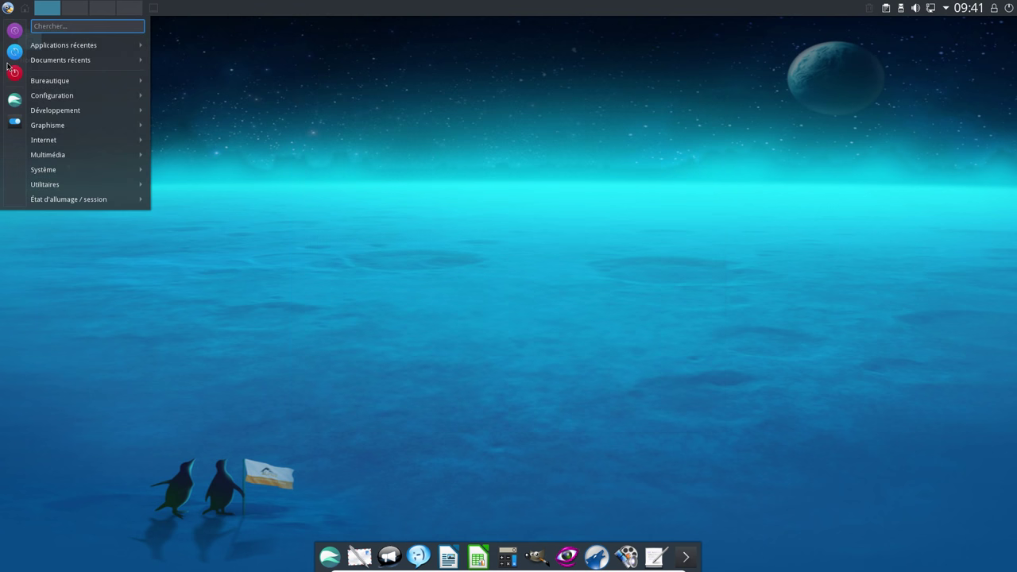
pyautogui.moveTo(88, 175)
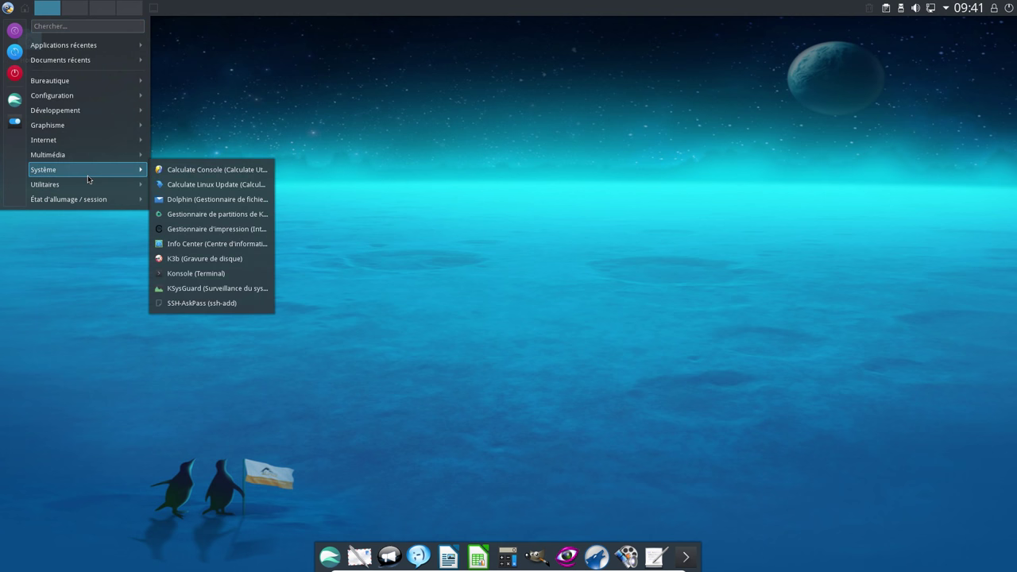
pyautogui.click(205, 243)
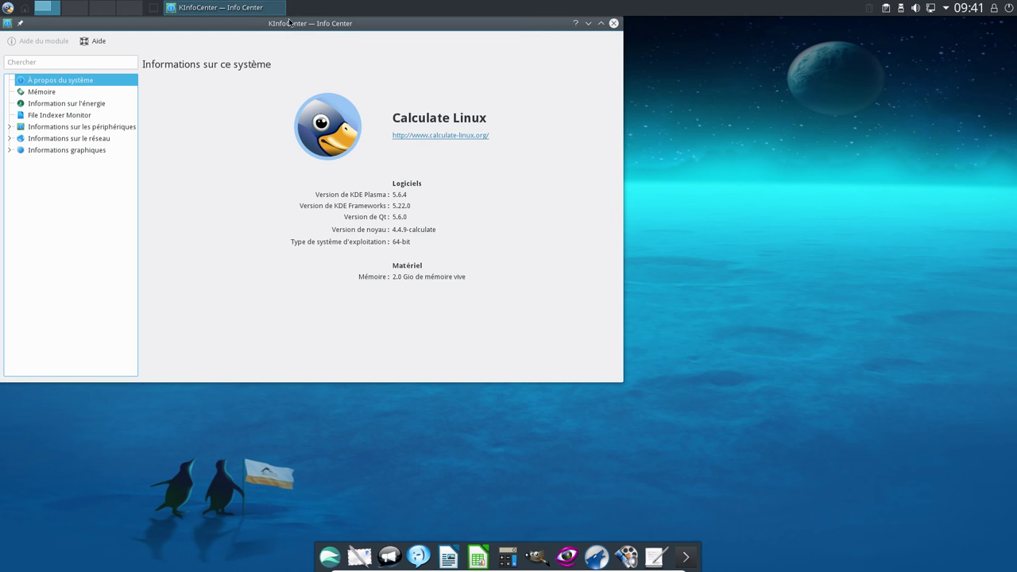
pyautogui.moveTo(289, 22); pyautogui.dragTo(512, 104)
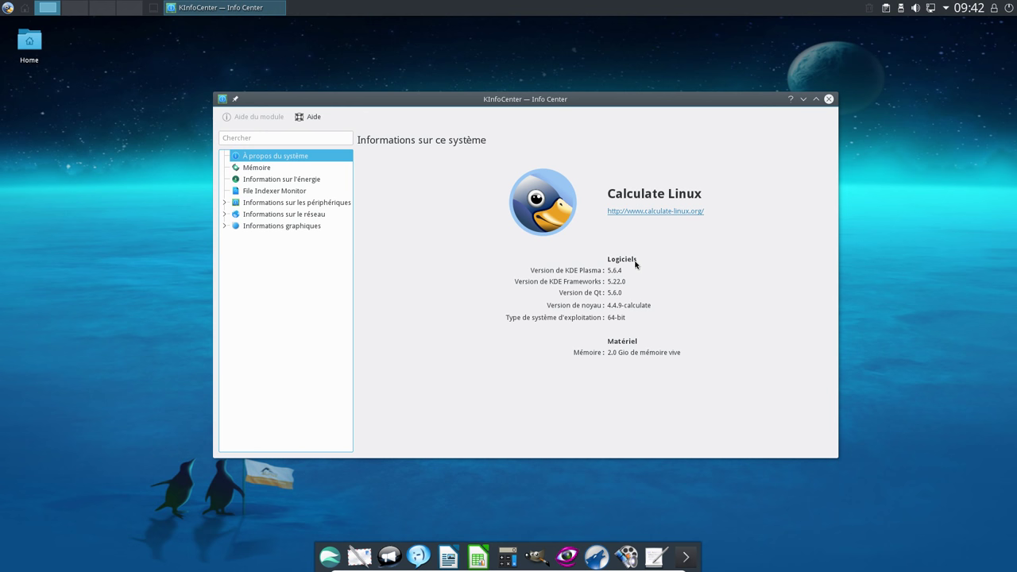
pyautogui.click(828, 100)
# Unlock the desktop widgets and open the list of widgets that can be added.
pyautogui.rightClick(461, 149)
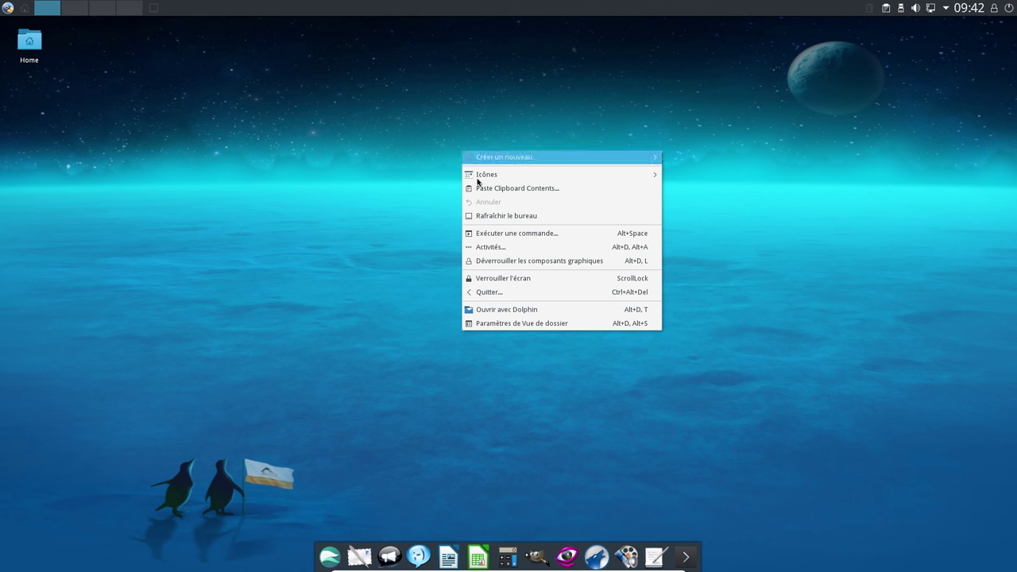
pyautogui.click(521, 263)
pyautogui.rightClick(499, 174)
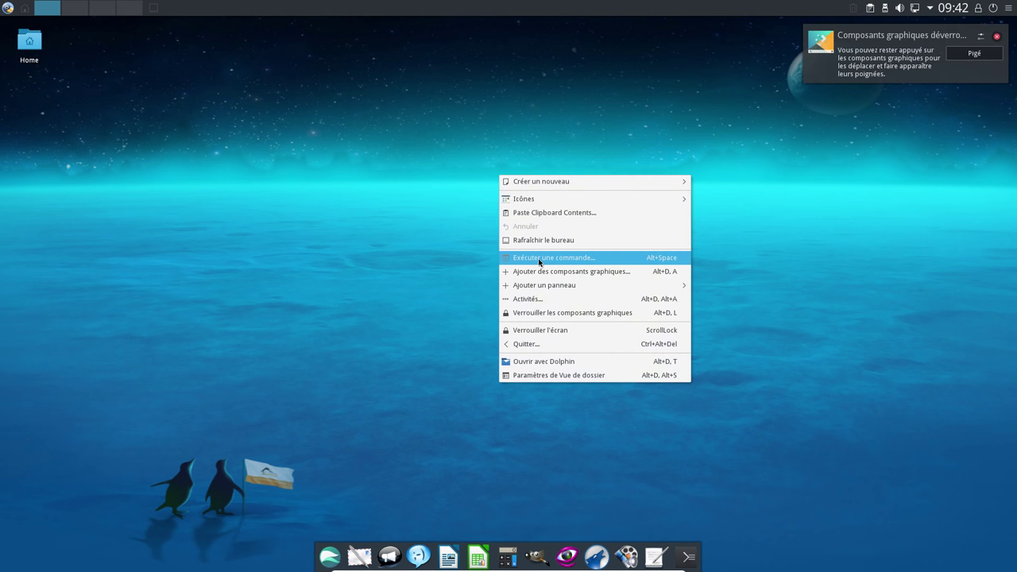
pyautogui.click(544, 272)
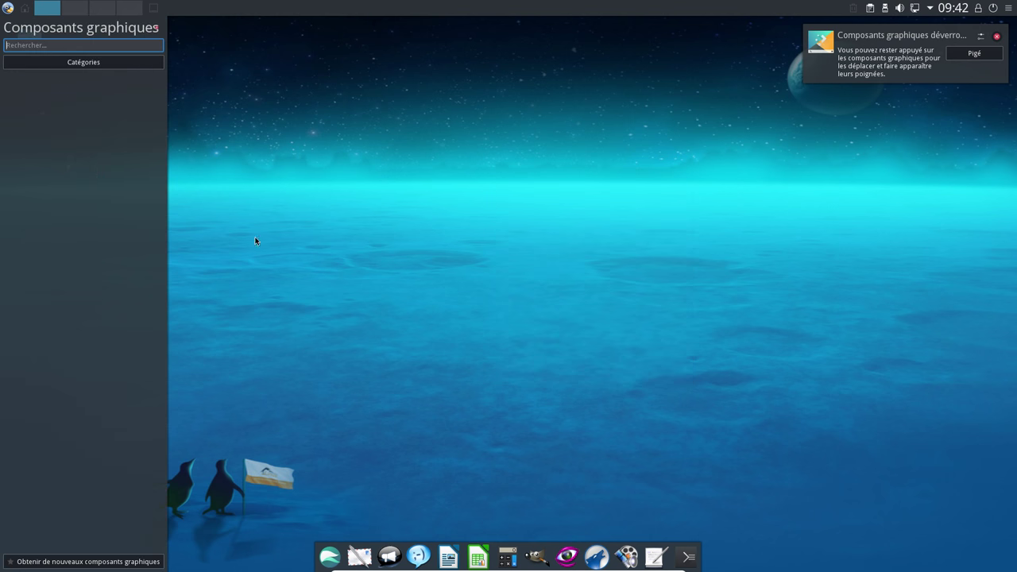
# Add the Bulletin météorologique widget to the right part of the desktop and the Calculatrice widget near its centre.
pyautogui.scroll(-5, 119, 413)
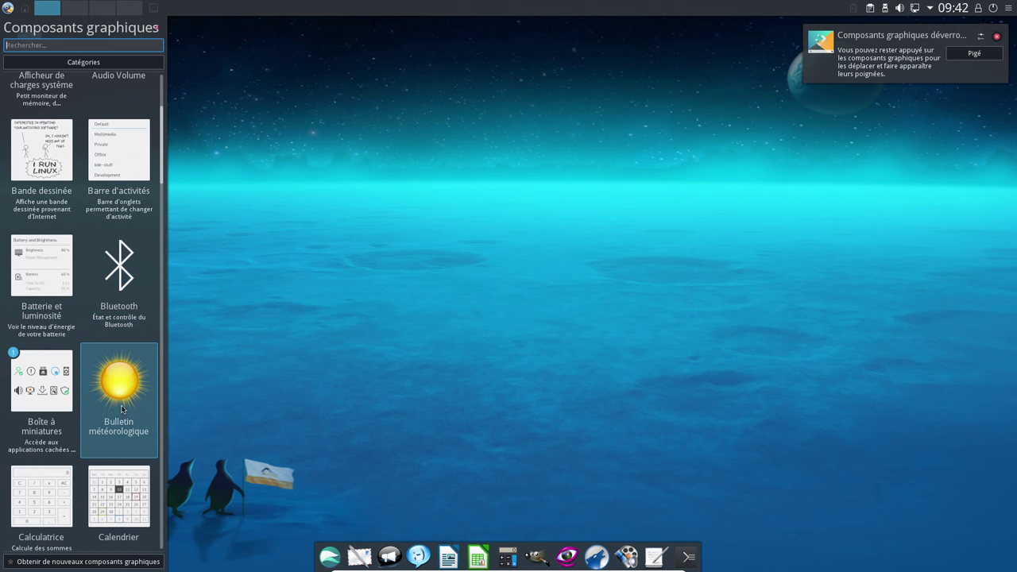
pyautogui.moveTo(125, 409); pyautogui.dragTo(787, 306)
pyautogui.scroll(-1, 119, 476)
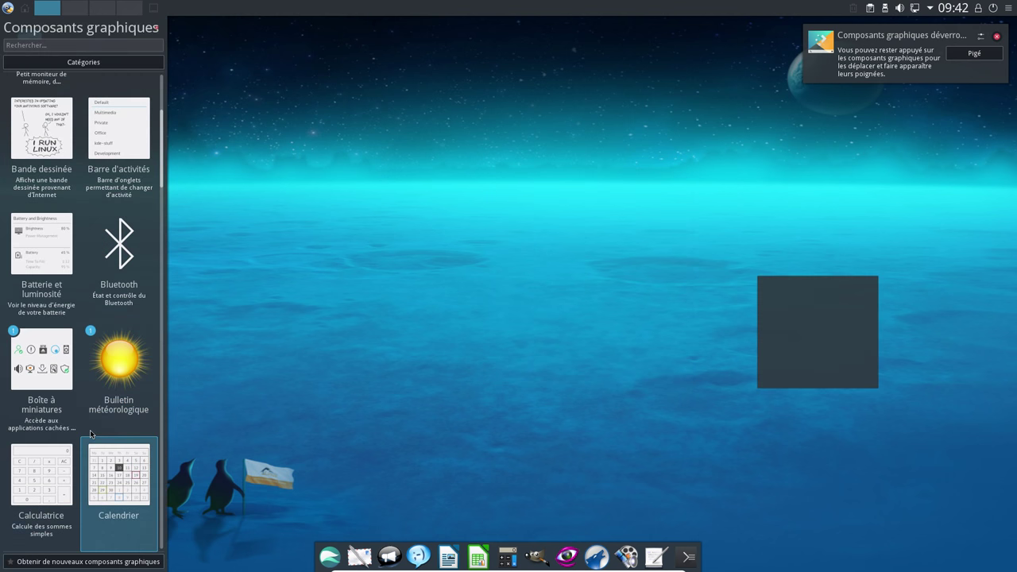
pyautogui.moveTo(56, 465); pyautogui.dragTo(167, 280)
# Filter the widget list by "hor" and place the Horloge analogique widget in the desktop's upper-right area.
pyautogui.scroll(-5, 165, 259)
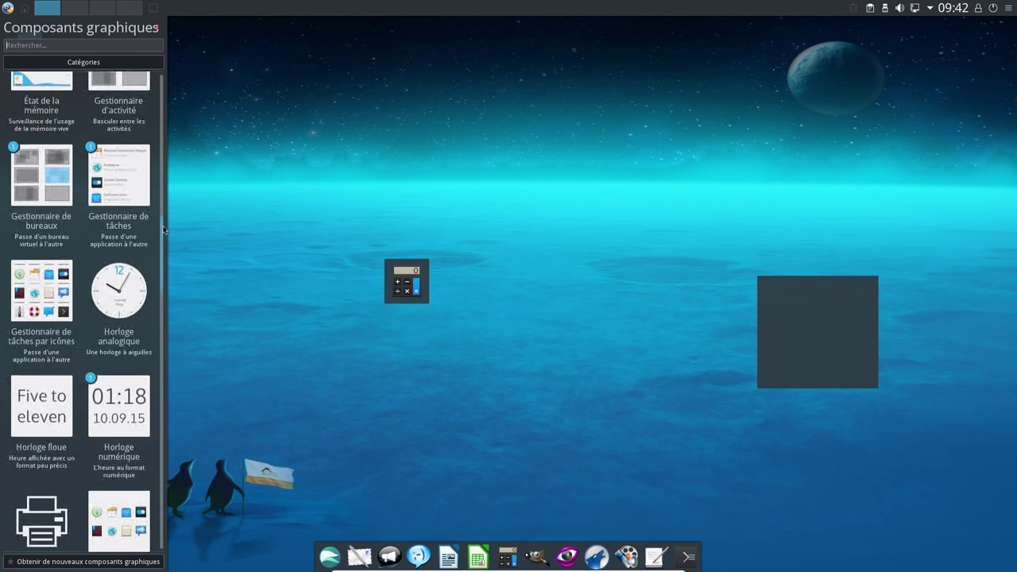
pyautogui.scroll(3, 166, 198)
pyautogui.scroll(5, 167, 178)
pyautogui.click(85, 62)
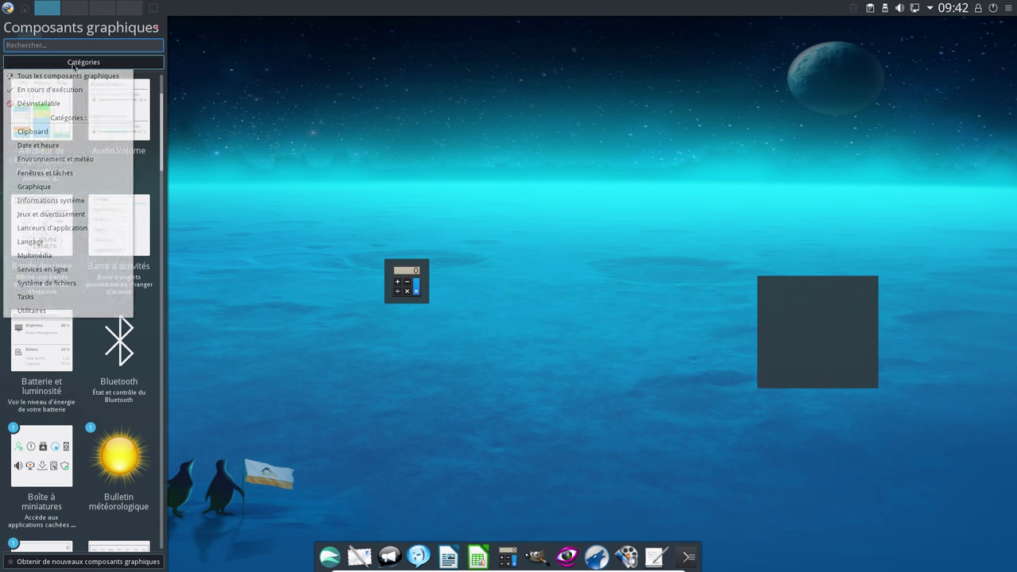
pyautogui.click(82, 44)
pyautogui.write('hor')
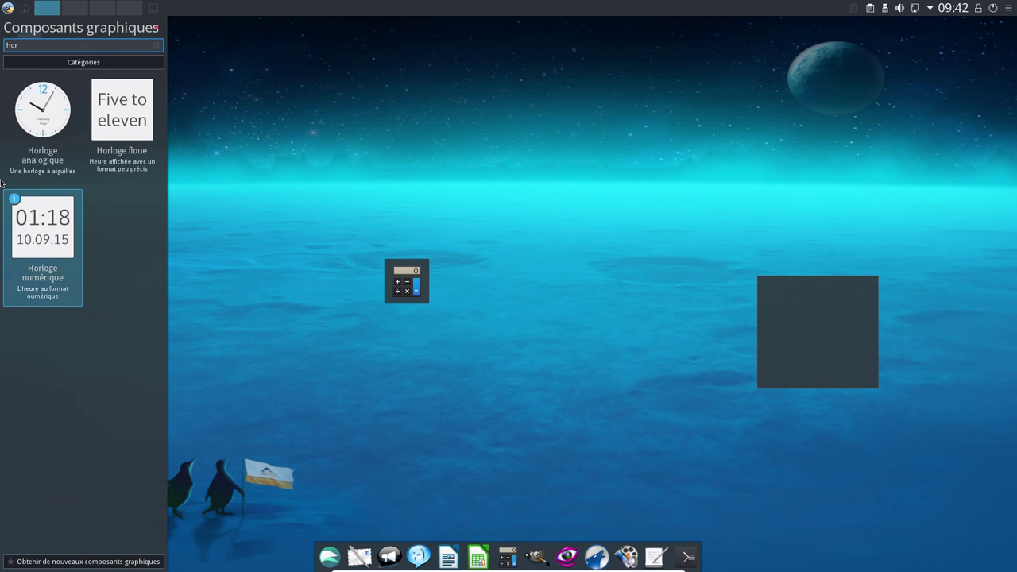
pyautogui.moveTo(42, 228); pyautogui.dragTo(902, 130)
# View the analog clock's calendar, dismiss it, and close the widget list.
pyautogui.click(891, 171)
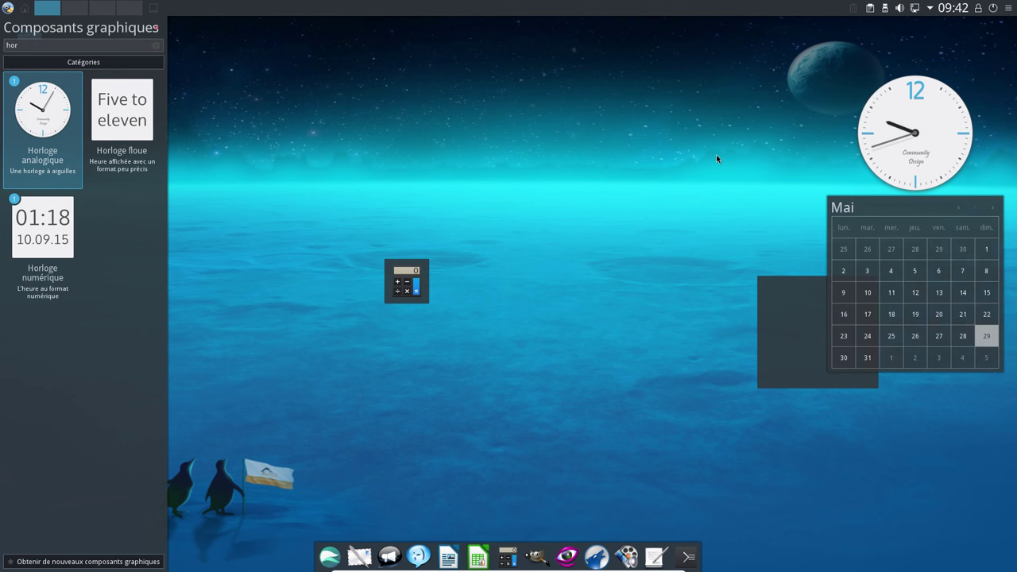
pyautogui.click(715, 157)
pyautogui.rightClick(378, 172)
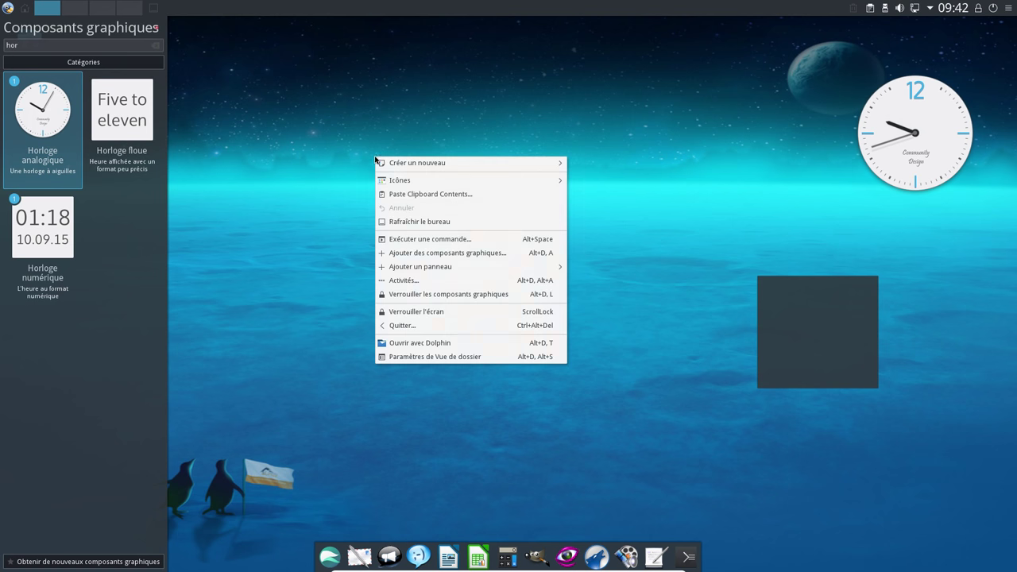
pyautogui.press('Escape')
pyautogui.click(155, 28)
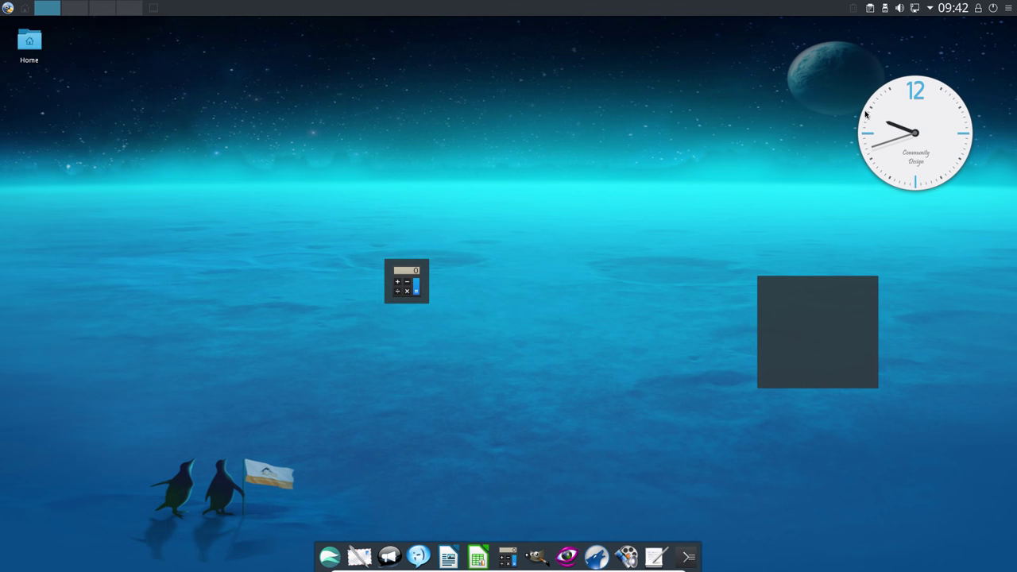
pyautogui.click(918, 119)
pyautogui.click(896, 127)
pyautogui.rightClick(867, 123)
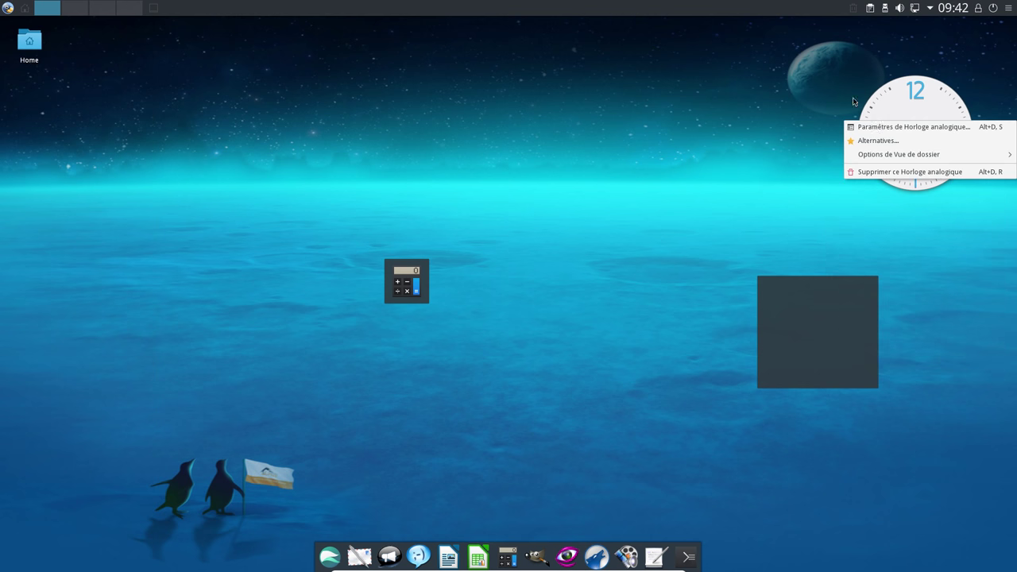
pyautogui.press('Escape')
# Move the analog clock down and to the left, and enlarge it toward the desktop's upper-right corner.
pyautogui.moveTo(901, 111)
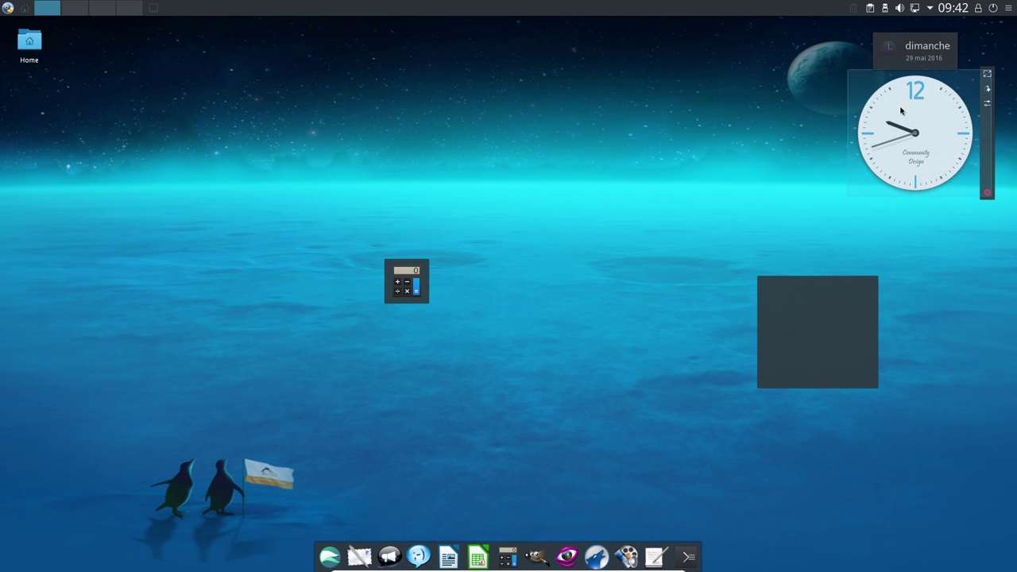
pyautogui.moveTo(901, 112); pyautogui.dragTo(782, 154)
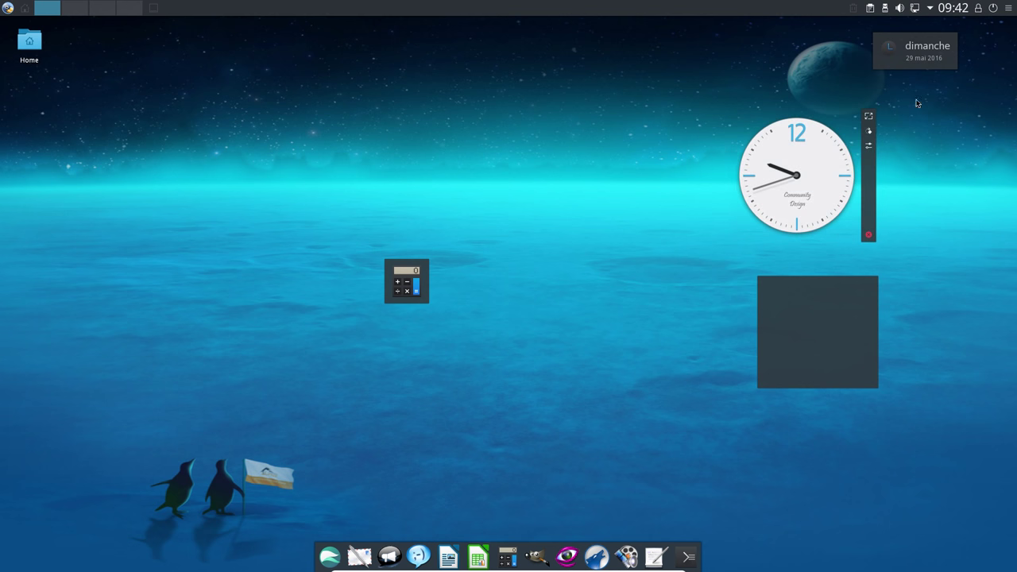
pyautogui.moveTo(869, 115); pyautogui.dragTo(977, 40)
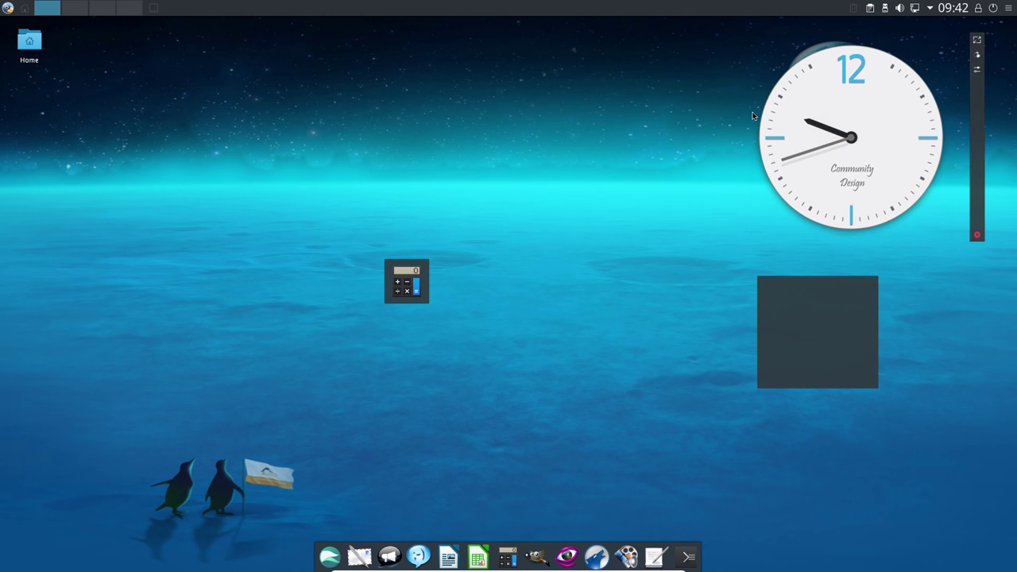
# Move the empty weather widget between the calculator and the clock, and enlarge it.
pyautogui.moveTo(815, 320); pyautogui.dragTo(570, 240)
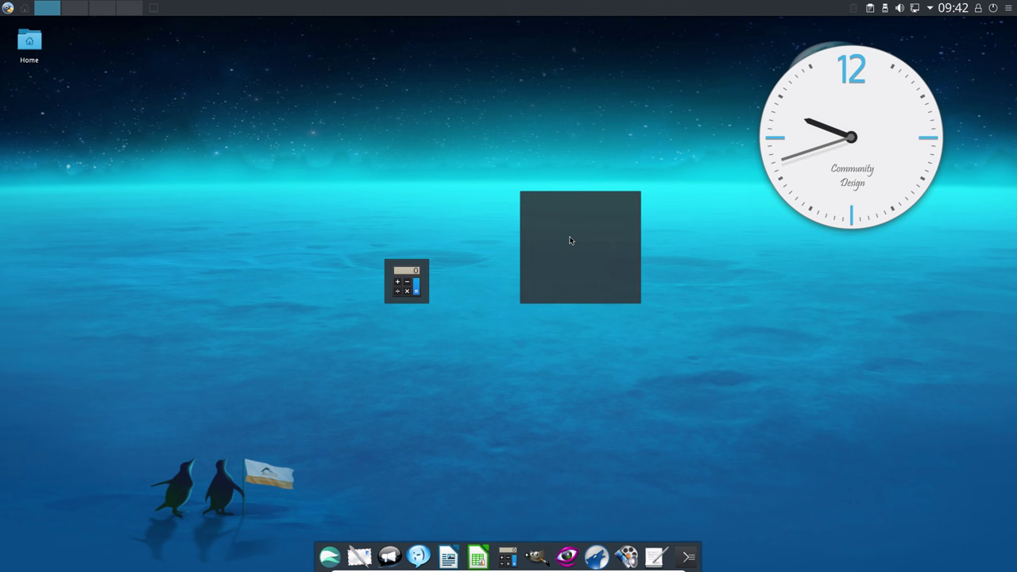
pyautogui.moveTo(569, 240)
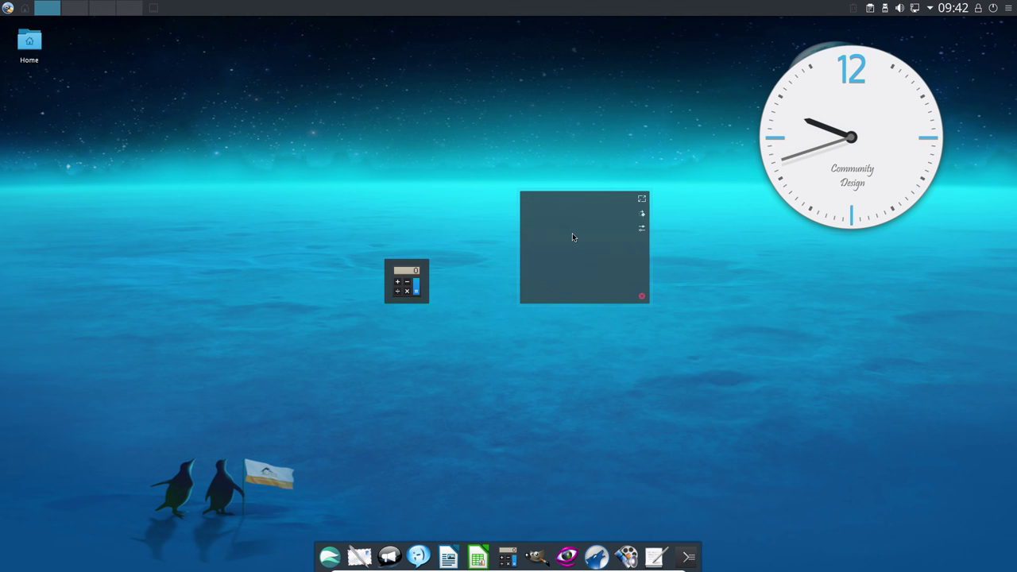
pyautogui.moveTo(642, 199); pyautogui.dragTo(709, 165)
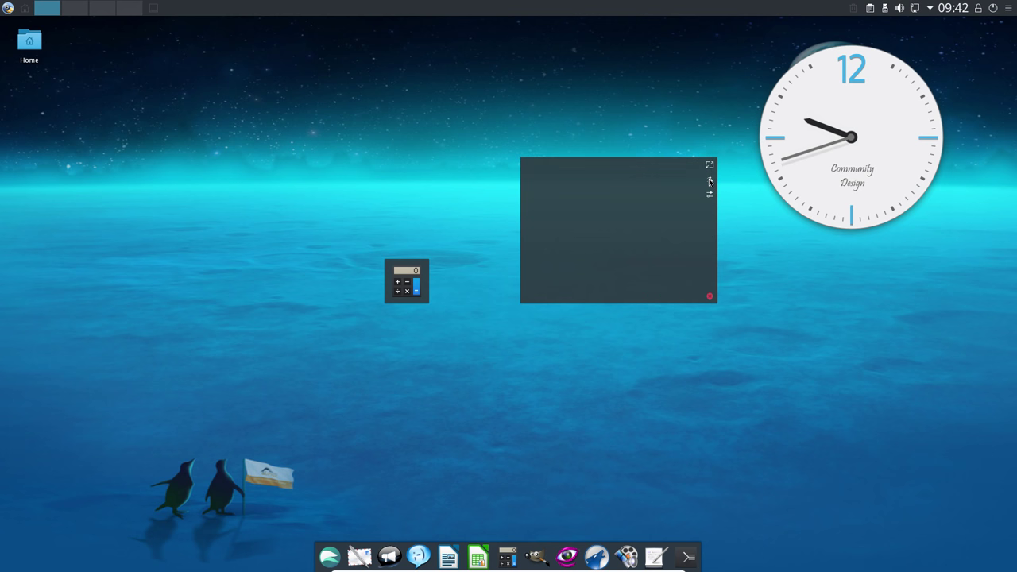
pyautogui.click(709, 199)
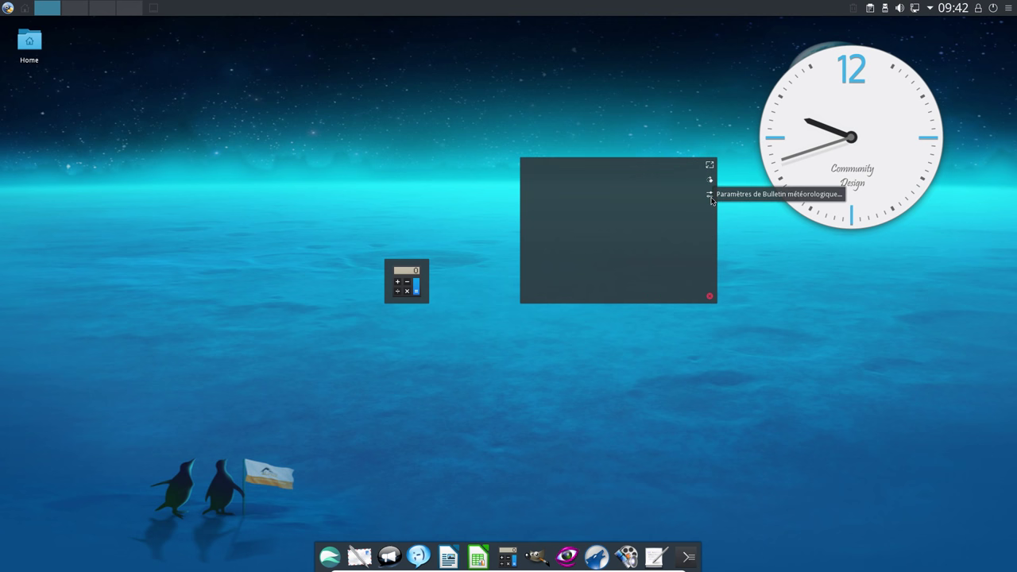
pyautogui.write('dijon')
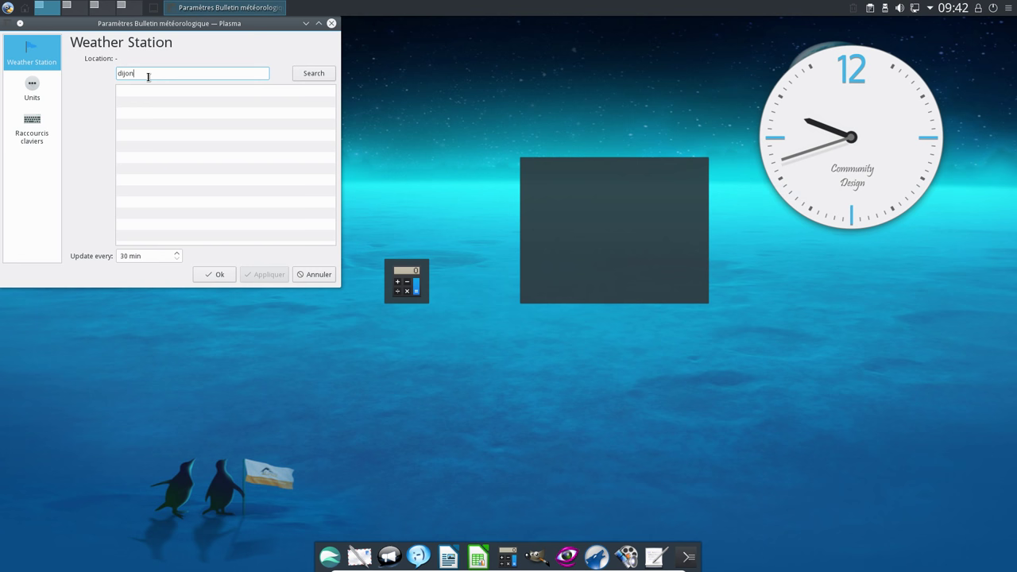
pyautogui.press('Escape')
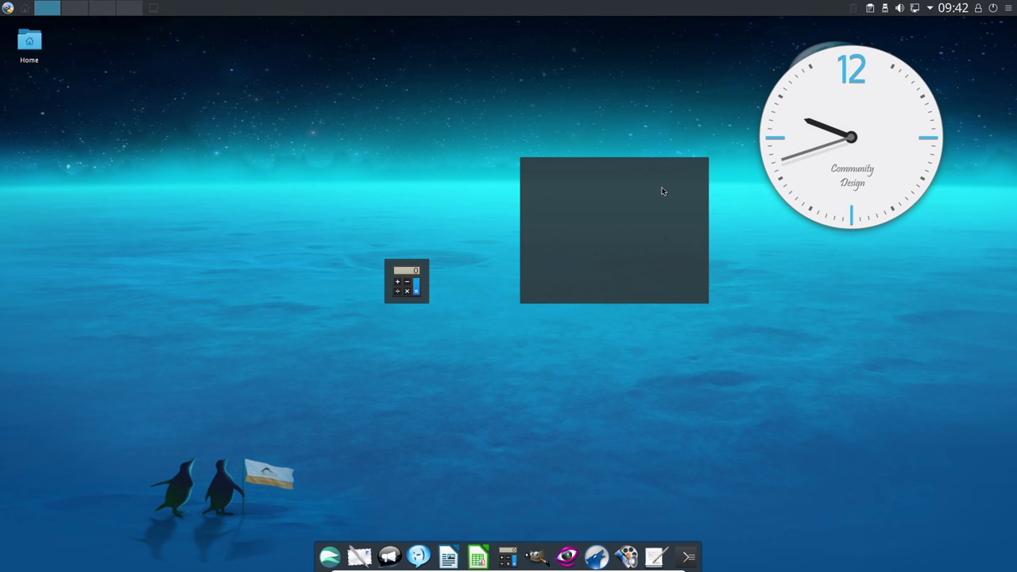
# Search for "dijon" in the weather widget's settings and set its station to Dijon, Région Bourgogne, FR (wettercom).
pyautogui.moveTo(635, 208)
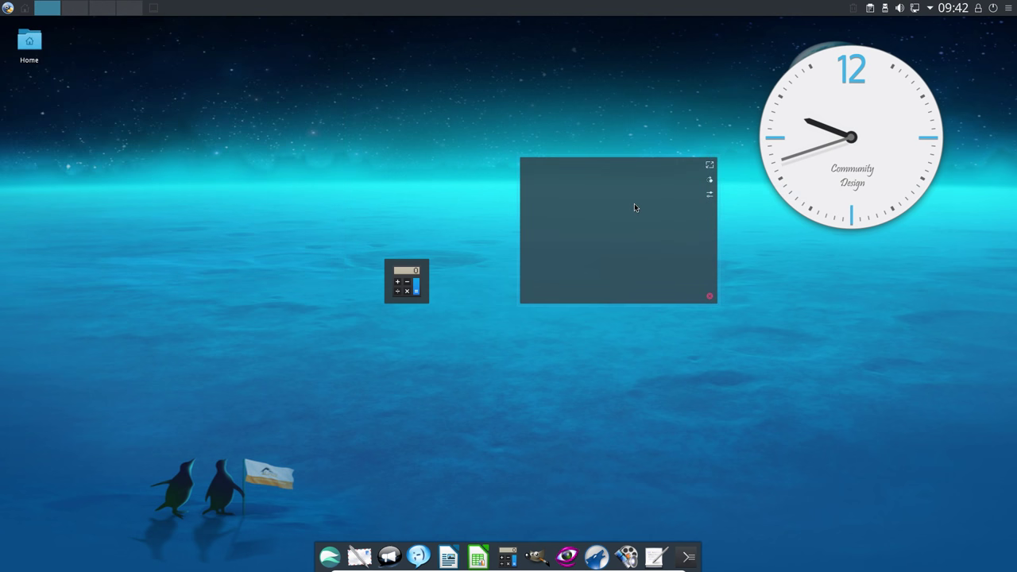
pyautogui.click(711, 195)
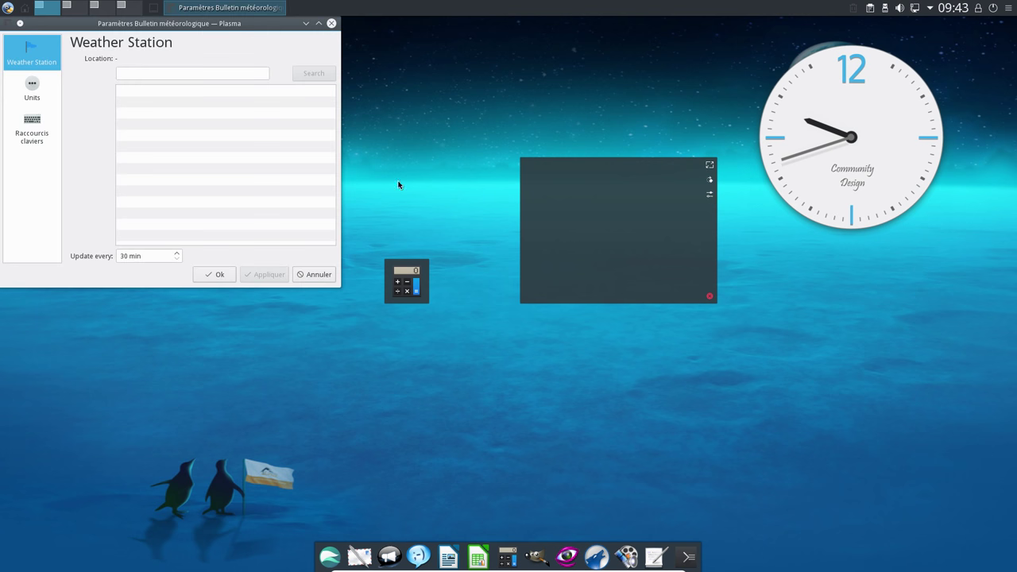
pyautogui.click(187, 73)
pyautogui.write('dijon')
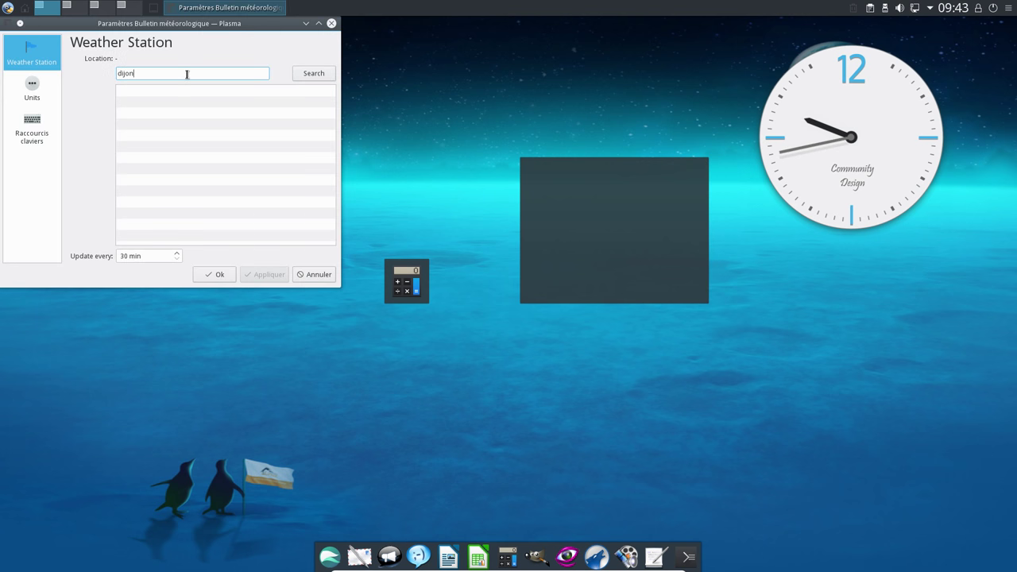
pyautogui.click(320, 73)
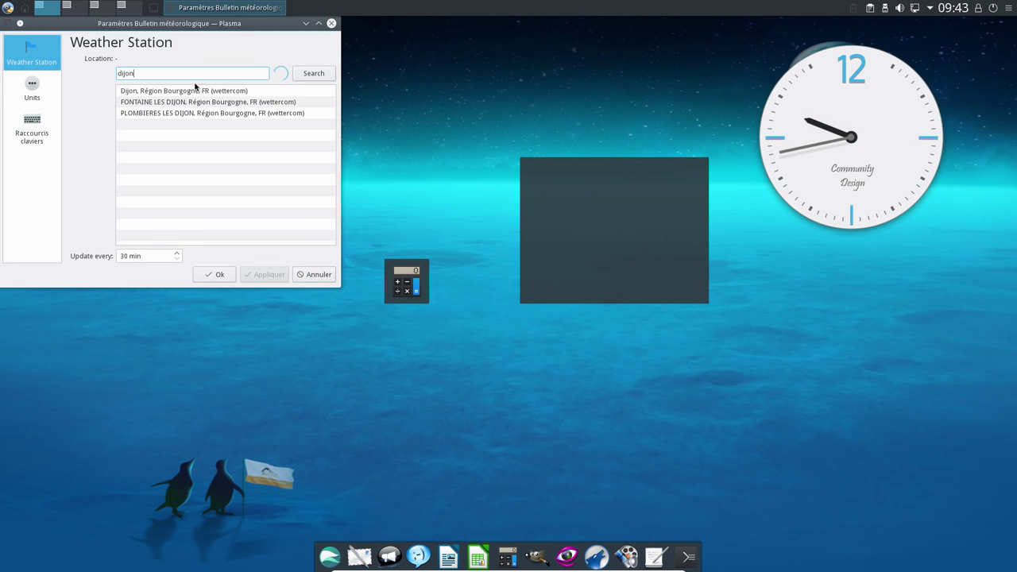
pyautogui.click(194, 91)
pyautogui.click(260, 275)
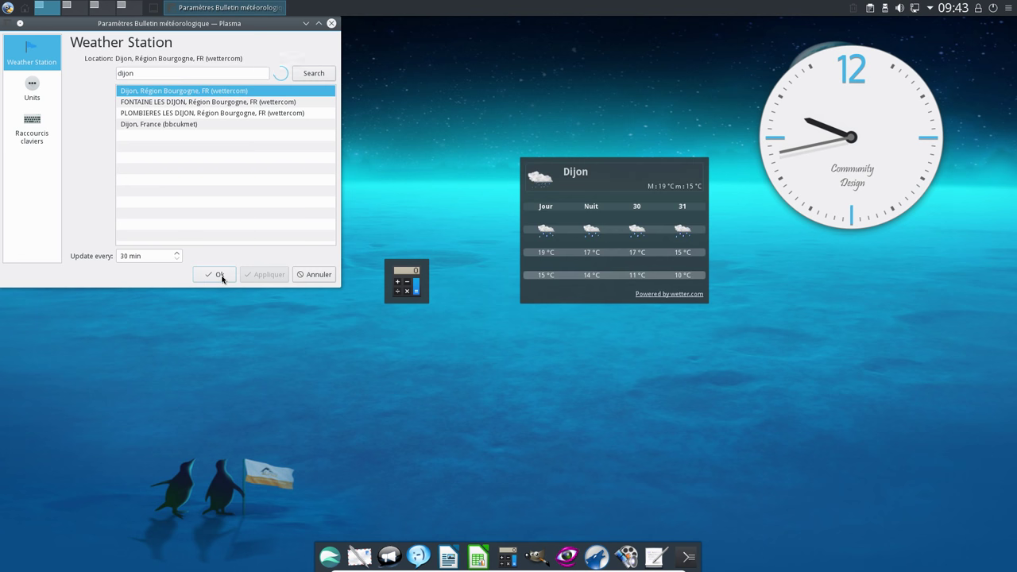
pyautogui.click(216, 275)
# Move the Dijon weather widget below the analog clock and open the clock's calendar.
pyautogui.moveTo(664, 195); pyautogui.dragTo(929, 325)
pyautogui.click(825, 130)
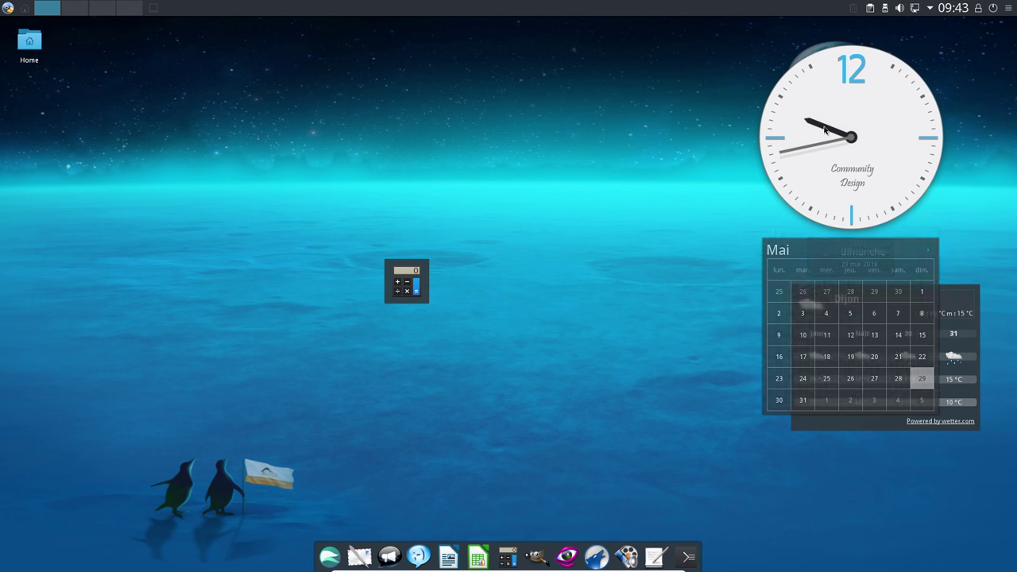
# Close the clock's calendar, shift the analog clock toward the desktop's upper-right corner, and place the Dijon weather widget directly beneath it.
pyautogui.click(850, 141)
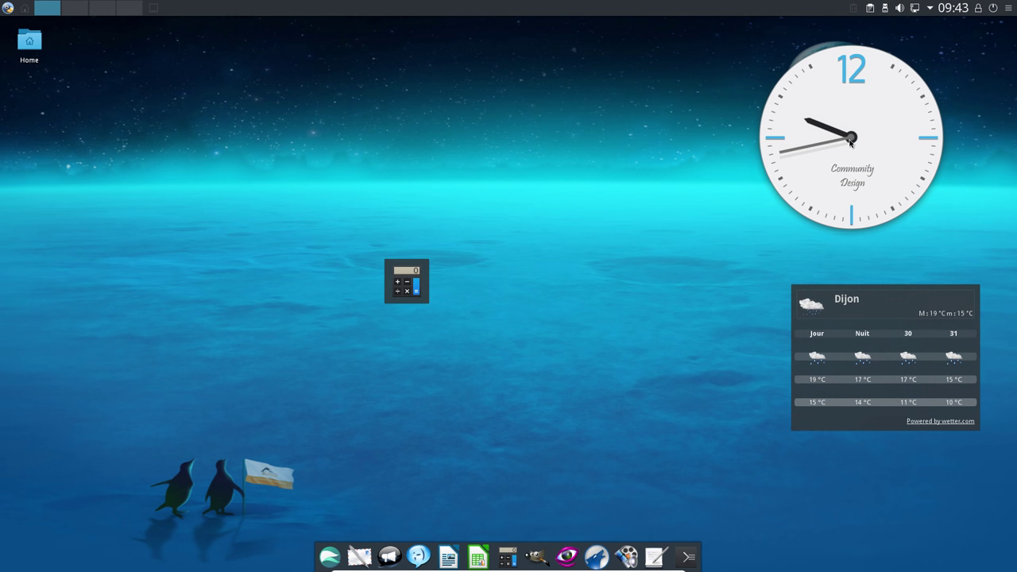
pyautogui.click(850, 143)
pyautogui.click(850, 143)
pyautogui.moveTo(850, 143); pyautogui.dragTo(890, 129)
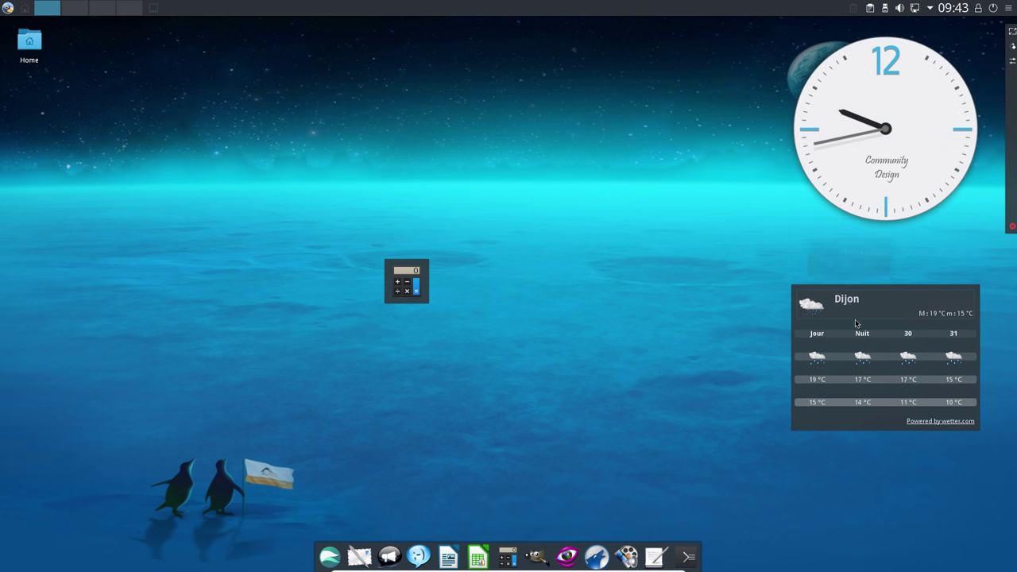
pyautogui.moveTo(857, 317); pyautogui.dragTo(869, 267)
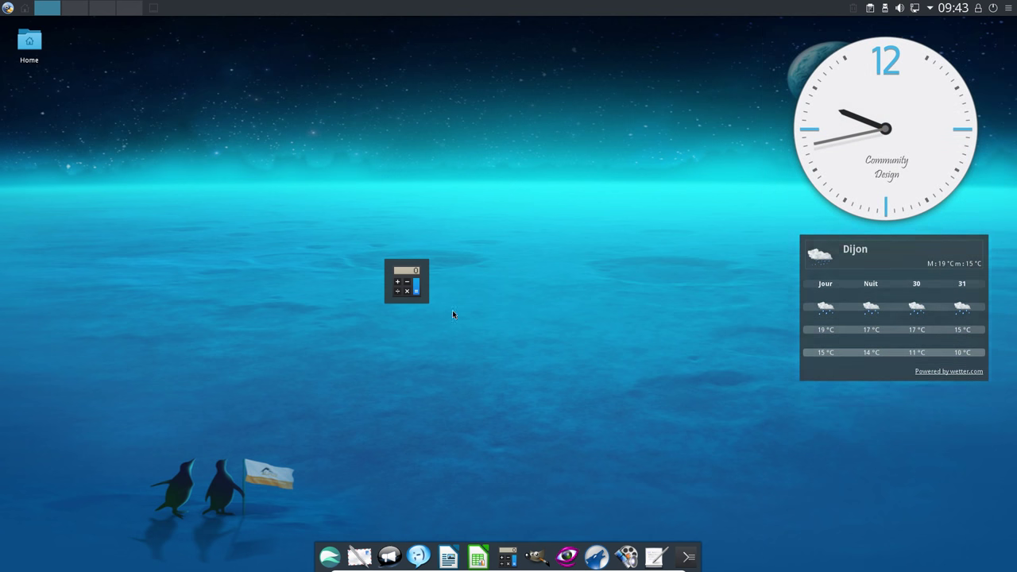
# Enlarge the calculator widget until its keypad shows and remove it from the desktop.
pyautogui.moveTo(397, 296)
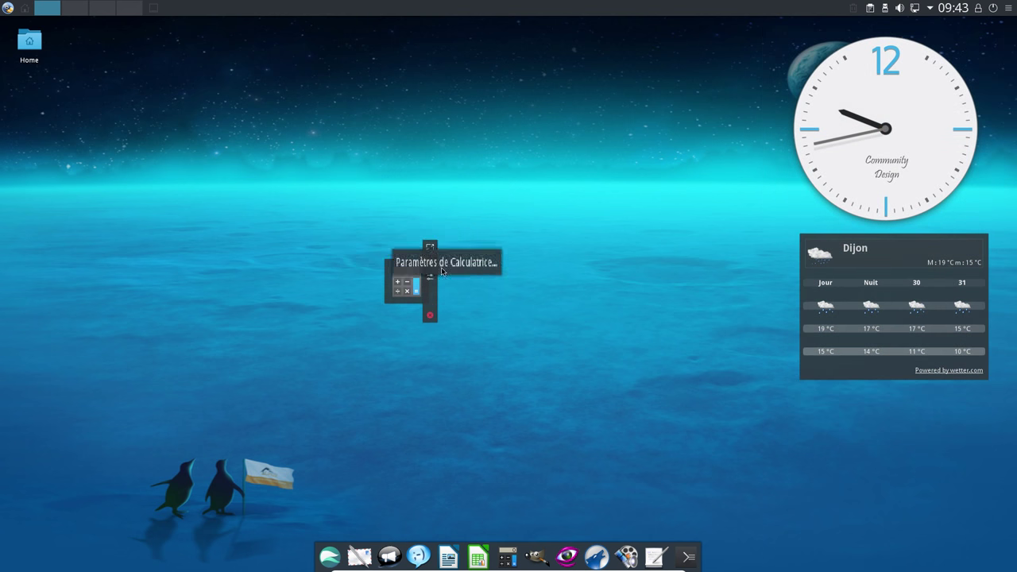
pyautogui.moveTo(430, 246); pyautogui.dragTo(520, 182)
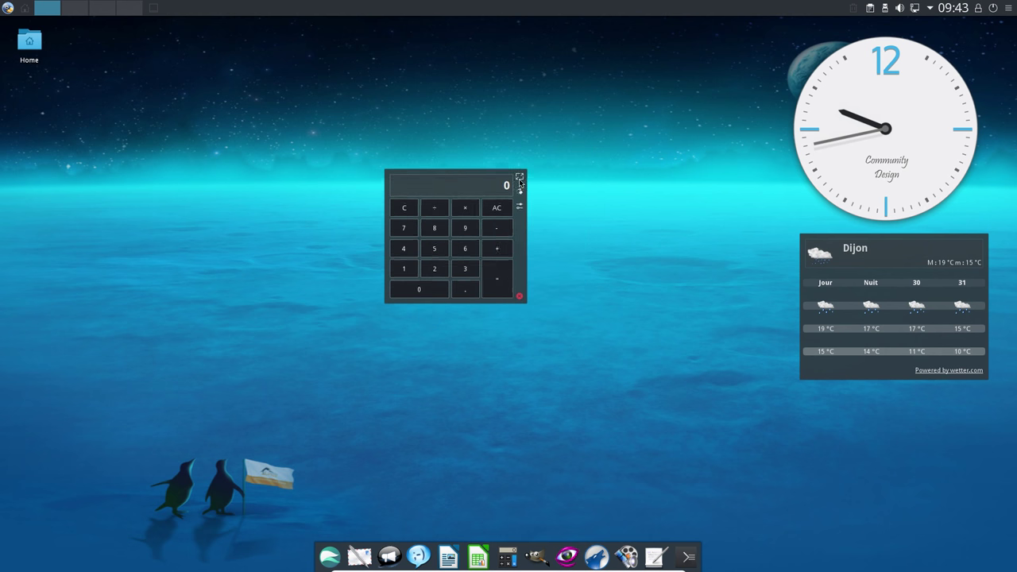
pyautogui.click(518, 295)
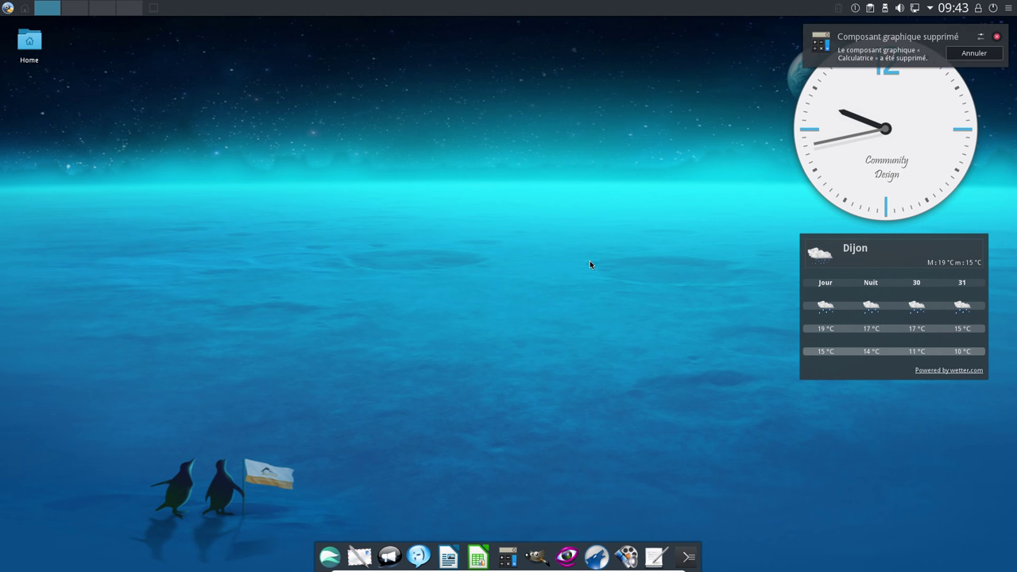
# Remove the Dijon weather widget from the desktop and undo its removal.
pyautogui.moveTo(855, 367)
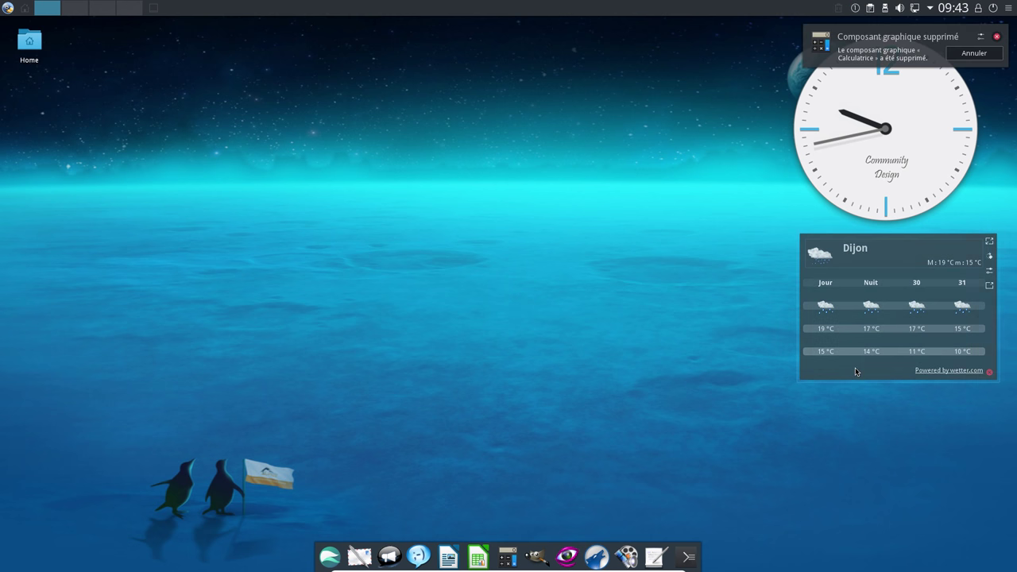
pyautogui.click(990, 371)
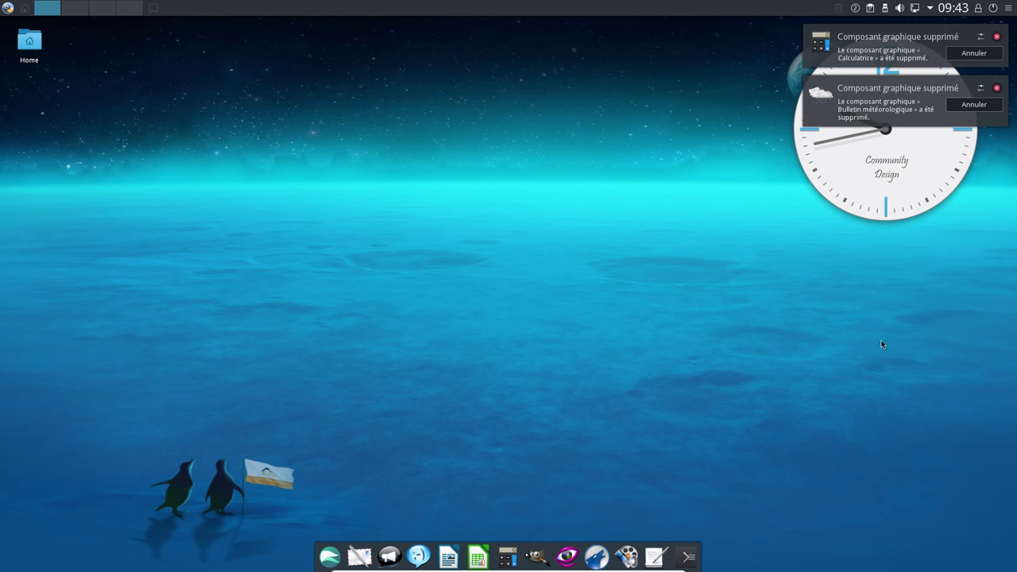
pyautogui.click(974, 104)
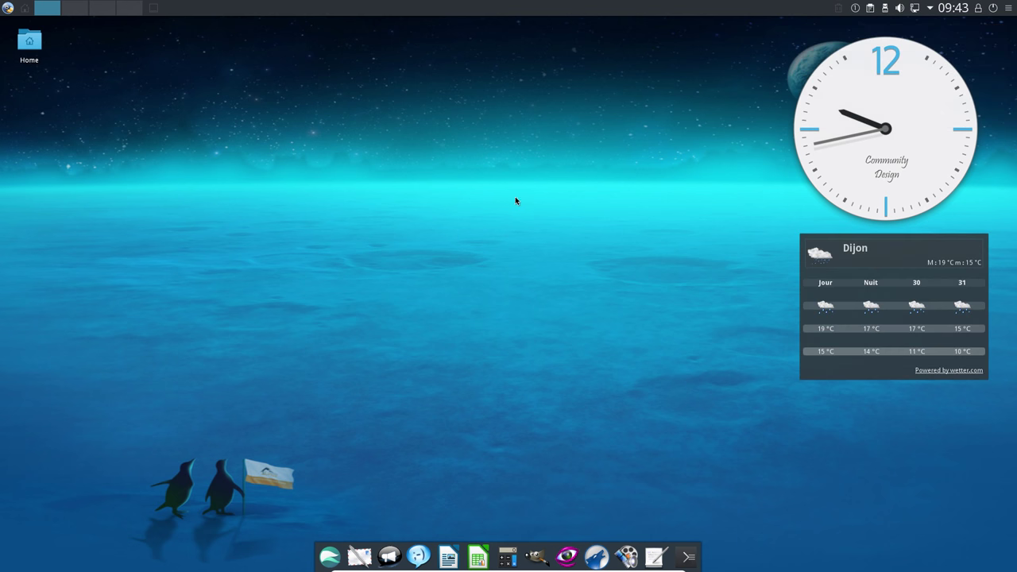
# Lock the desktop widgets.
pyautogui.rightClick(454, 163)
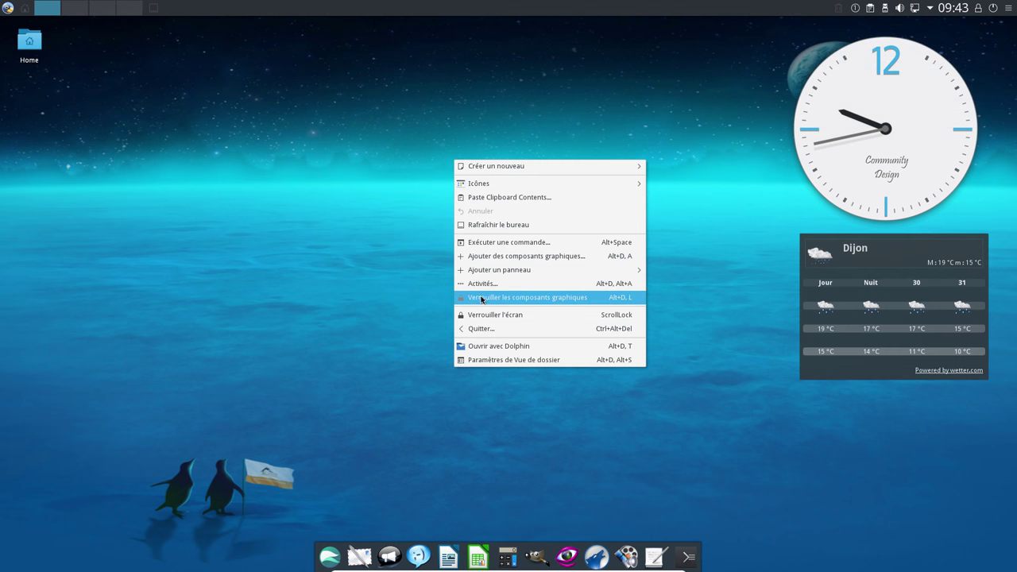
pyautogui.click(482, 299)
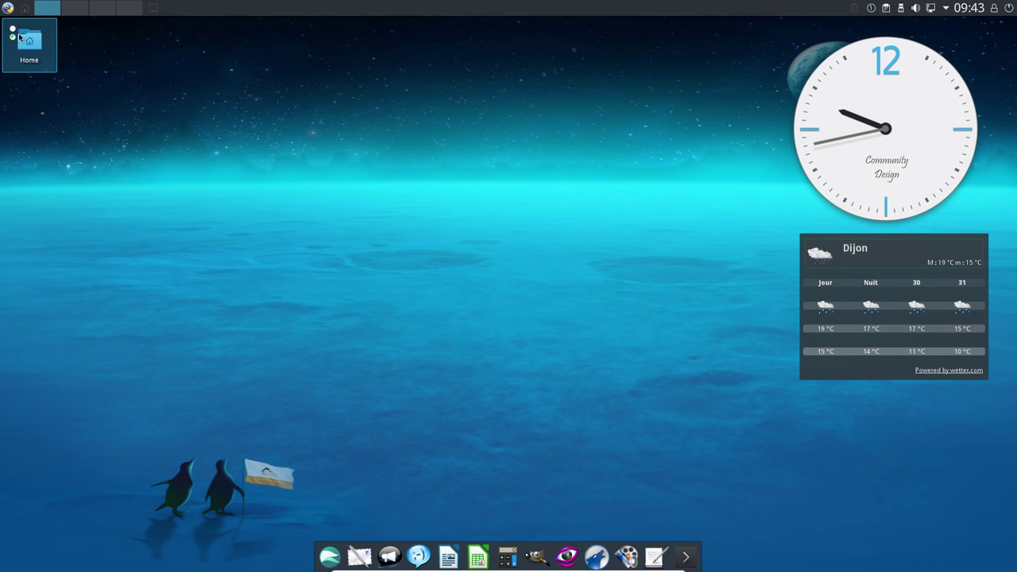
# Open the system settings, move the window toward the middle of the desktop, and look over the settings categories.
pyautogui.click(8, 8)
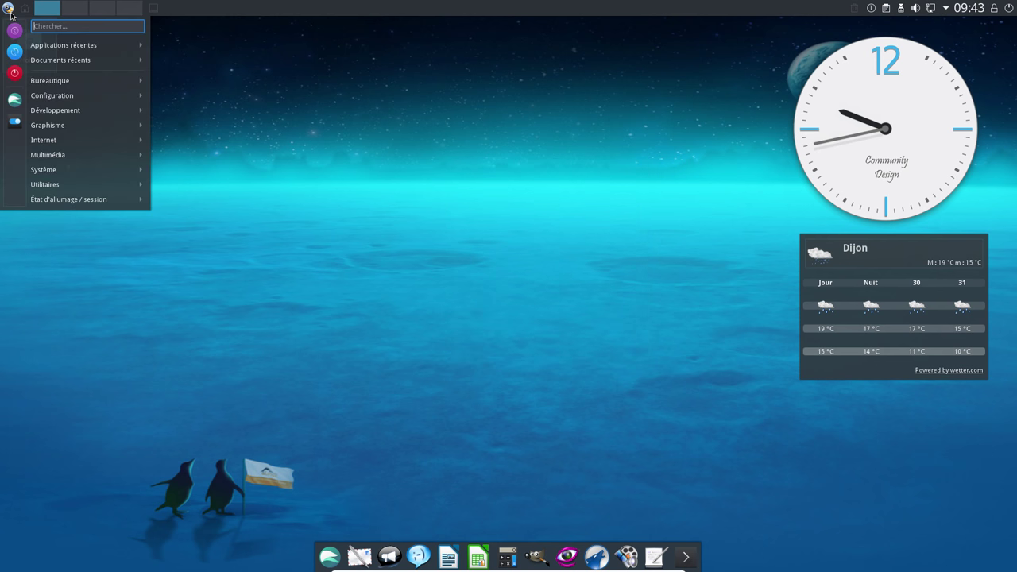
pyautogui.click(14, 123)
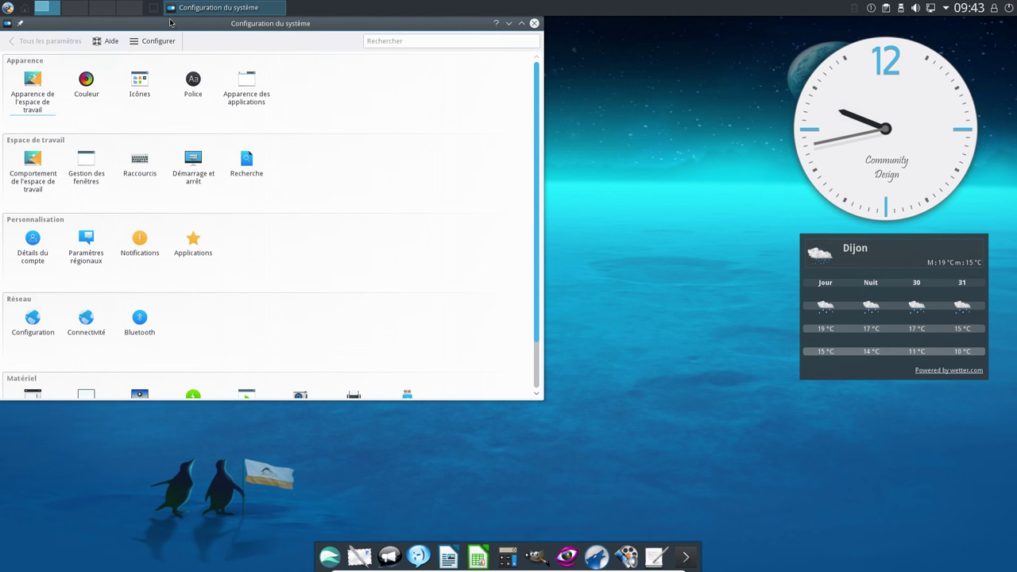
pyautogui.moveTo(173, 23); pyautogui.dragTo(356, 73)
pyautogui.scroll(-2, 501, 204)
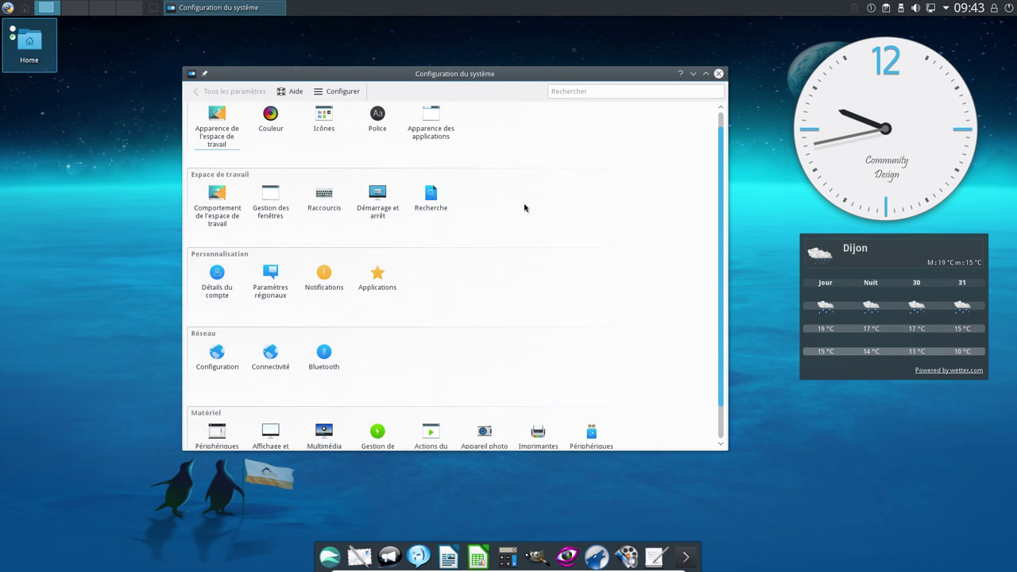
pyautogui.scroll(2, 546, 235)
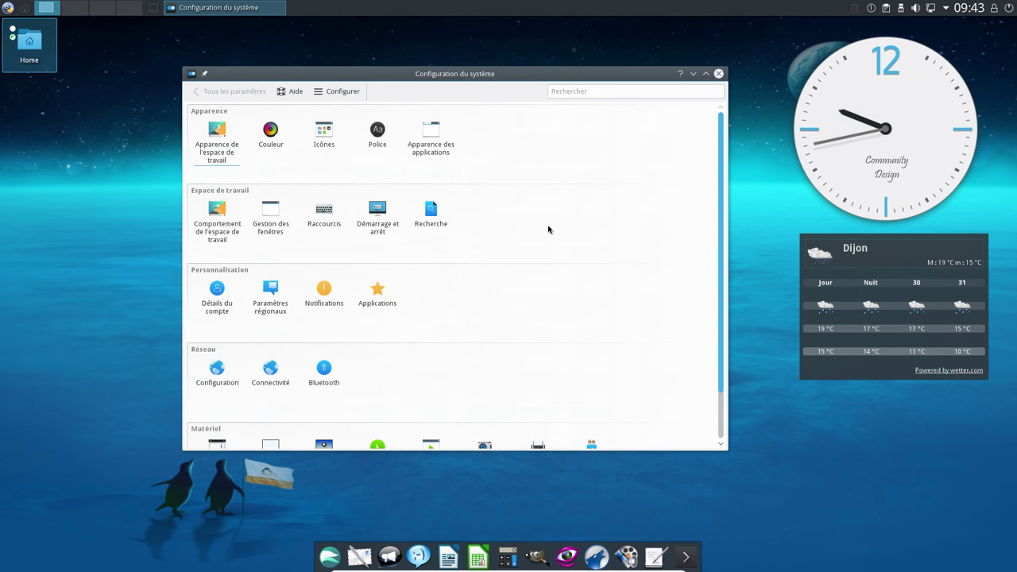
# Examine the application appearance settings for widget style, window decorations and GNOME (GTK) application style.
pyautogui.click(439, 146)
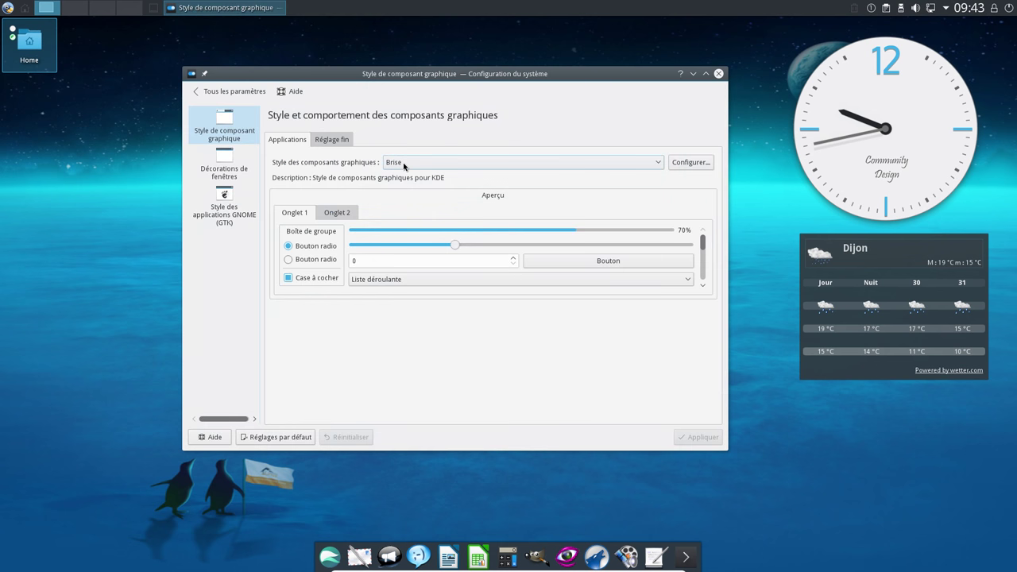
pyautogui.click(224, 168)
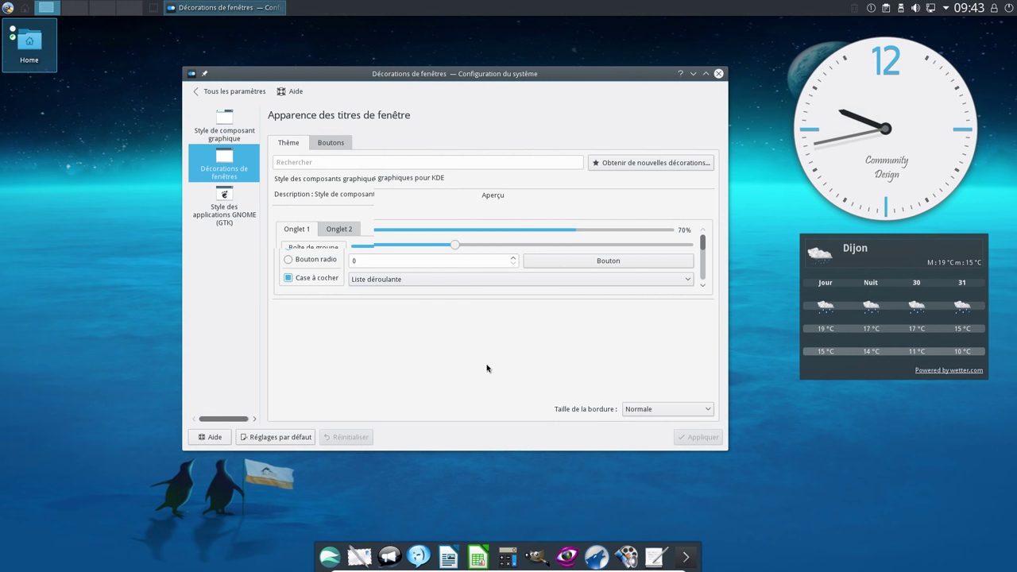
pyautogui.click(231, 211)
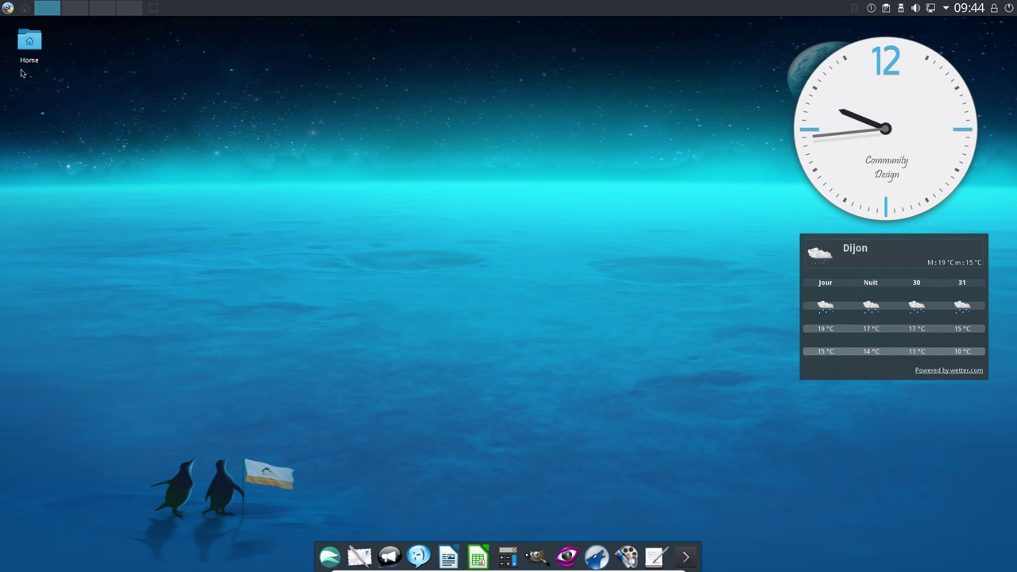
# Open the Home folder in Dolphin, check Dolphin's version information, and close the file manager.
pyautogui.click(29, 46)
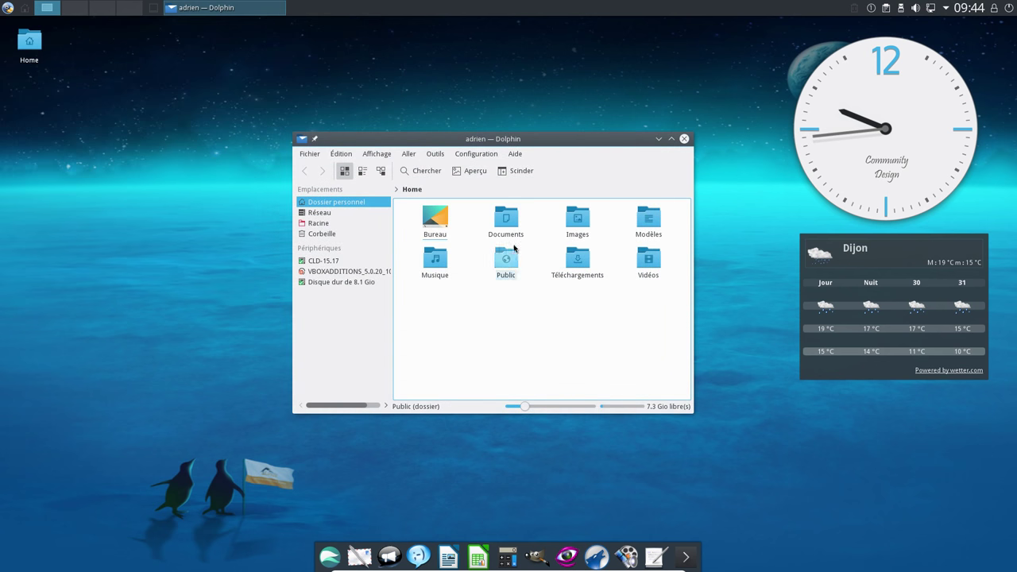
pyautogui.click(514, 153)
pyautogui.click(542, 236)
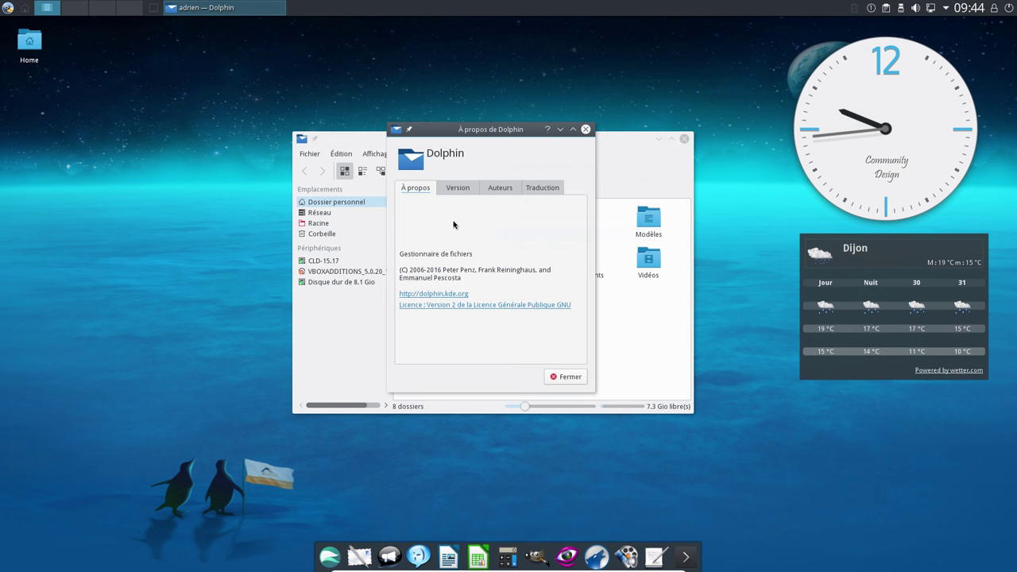
pyautogui.click(458, 189)
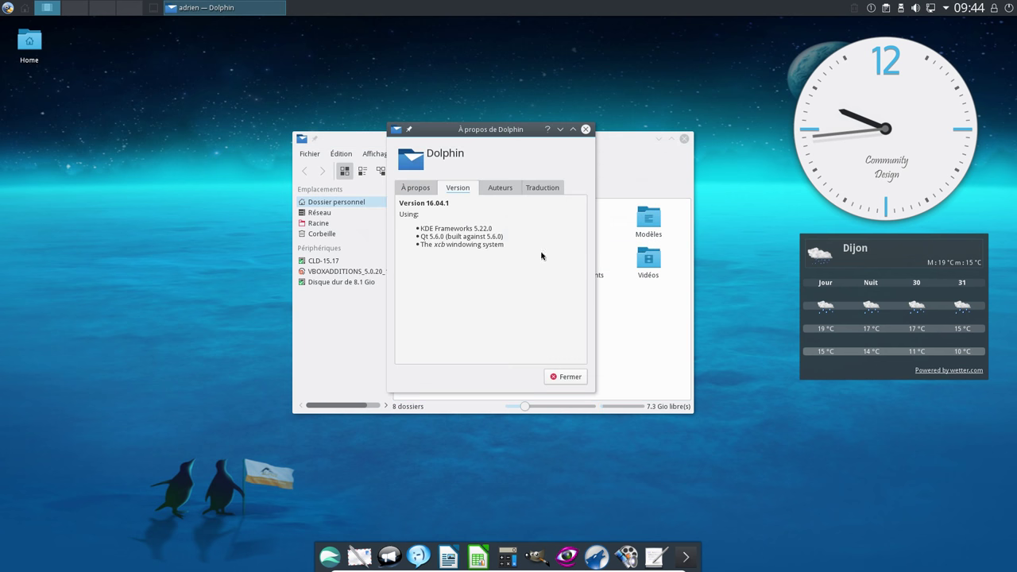
pyautogui.click(569, 377)
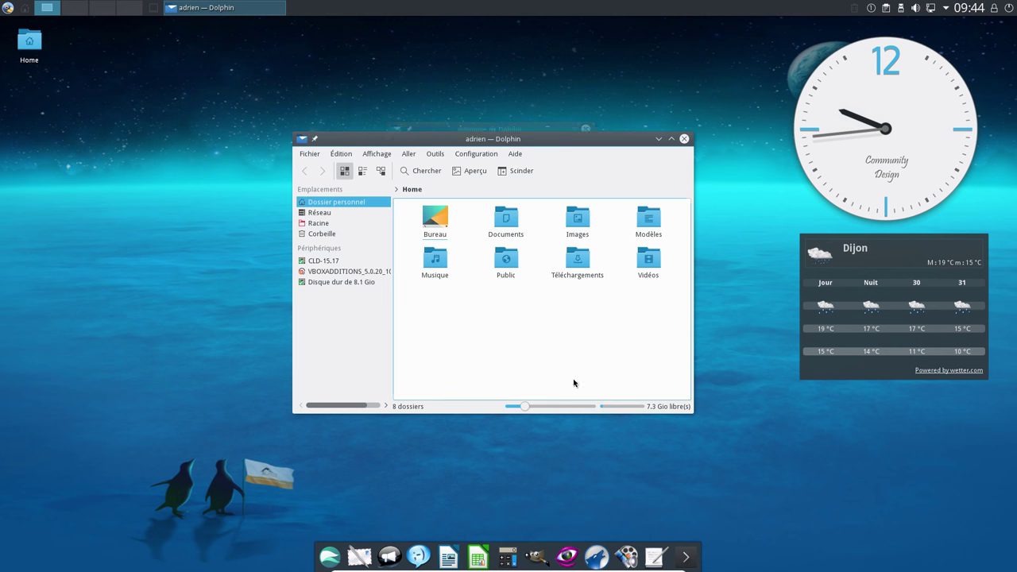
pyautogui.click(685, 141)
# Launch Calculate Console from the Système application category.
pyautogui.click(7, 7)
pyautogui.moveTo(59, 189)
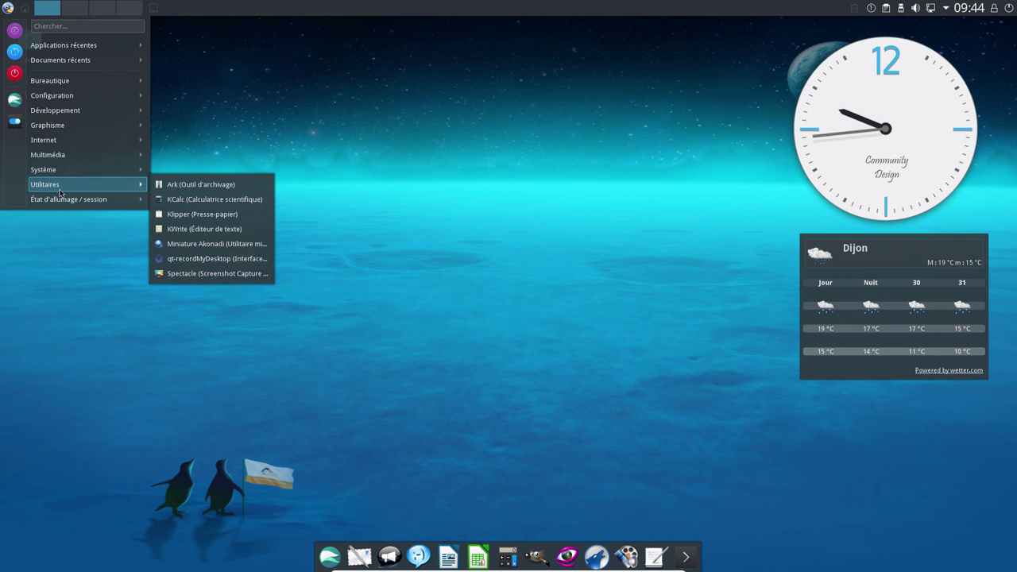
pyautogui.moveTo(79, 169)
pyautogui.click(199, 170)
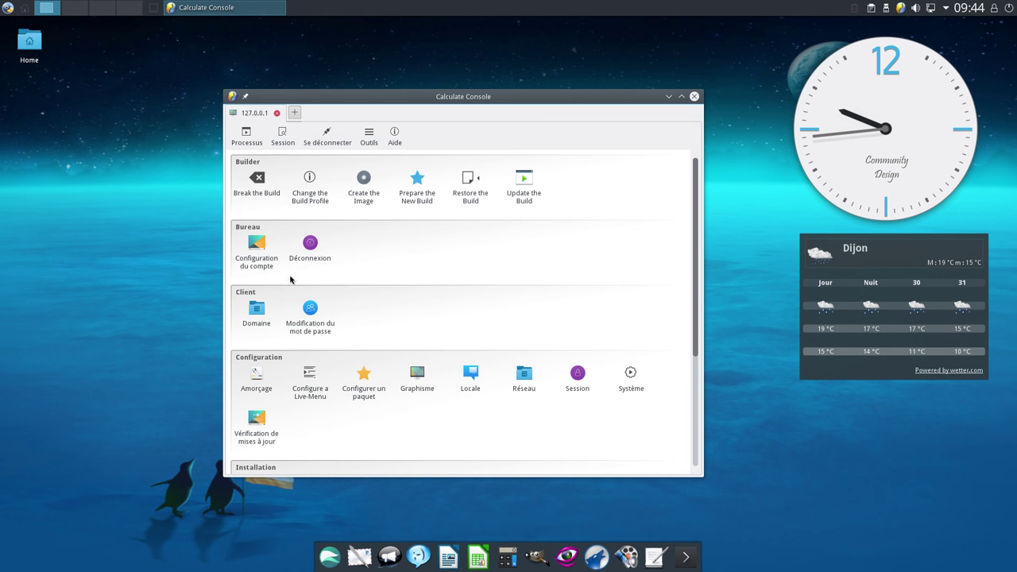
# Look through Calculate Console's tools and examine the interval choices in the Vérification de mises à jour settings, returning to the overview.
pyautogui.scroll(-3, 306, 253)
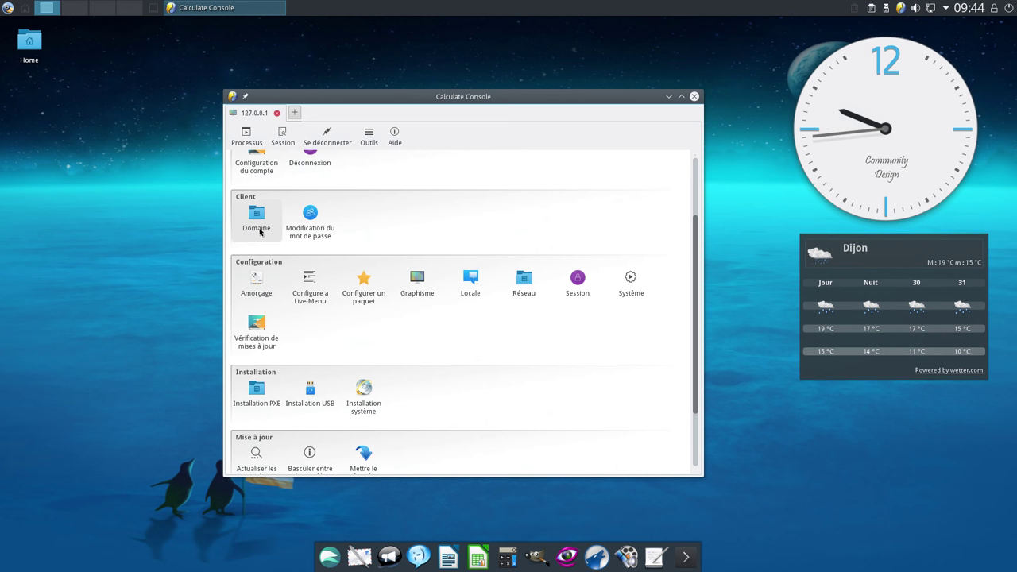
pyautogui.scroll(-2, 258, 234)
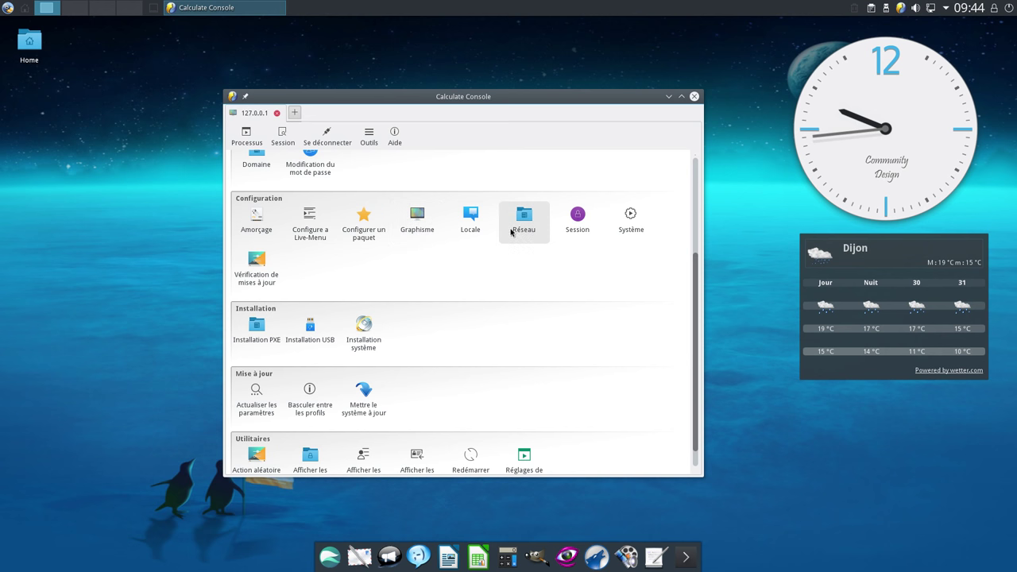
pyautogui.click(257, 266)
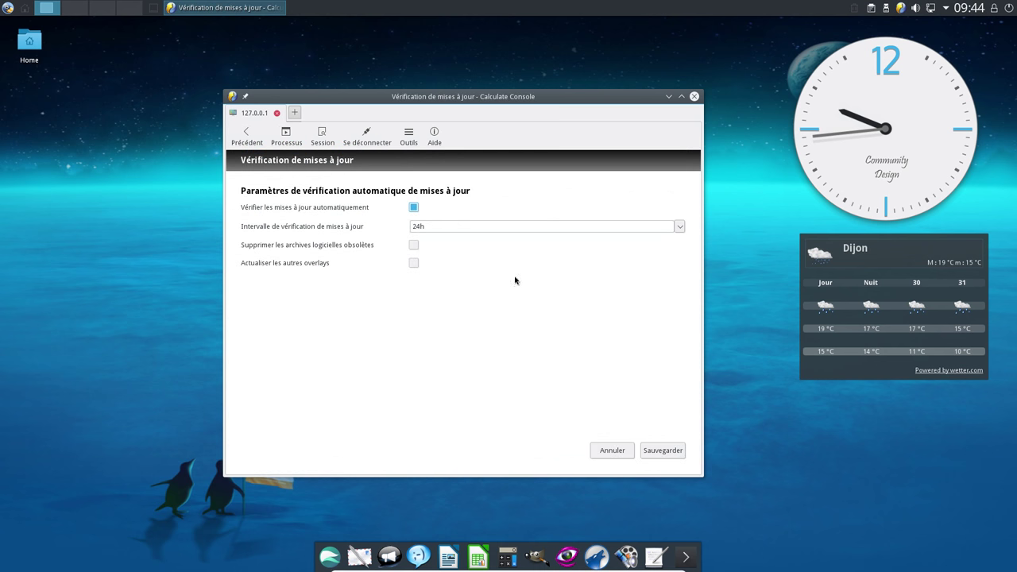
pyautogui.click(680, 228)
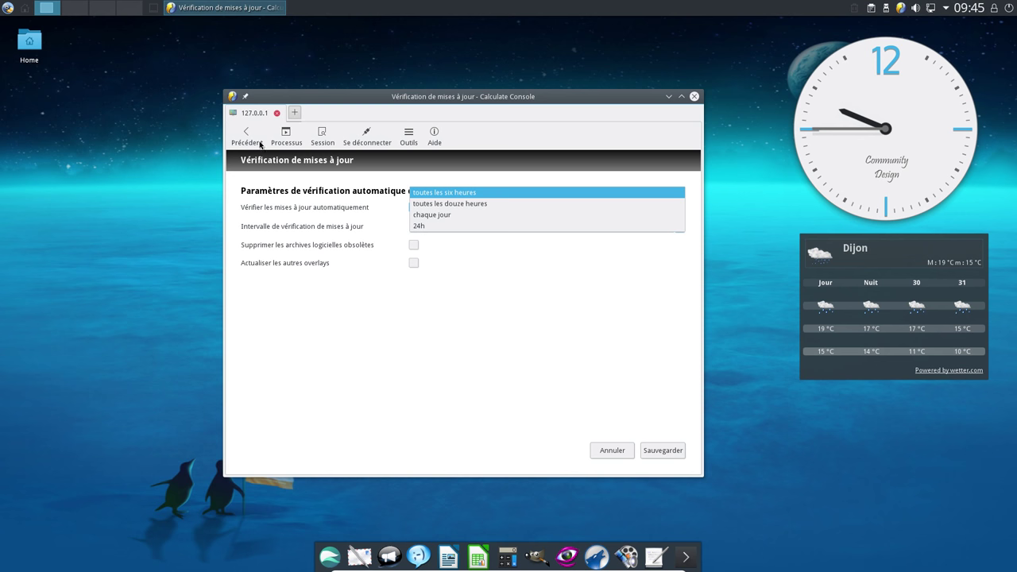
pyautogui.click(270, 235)
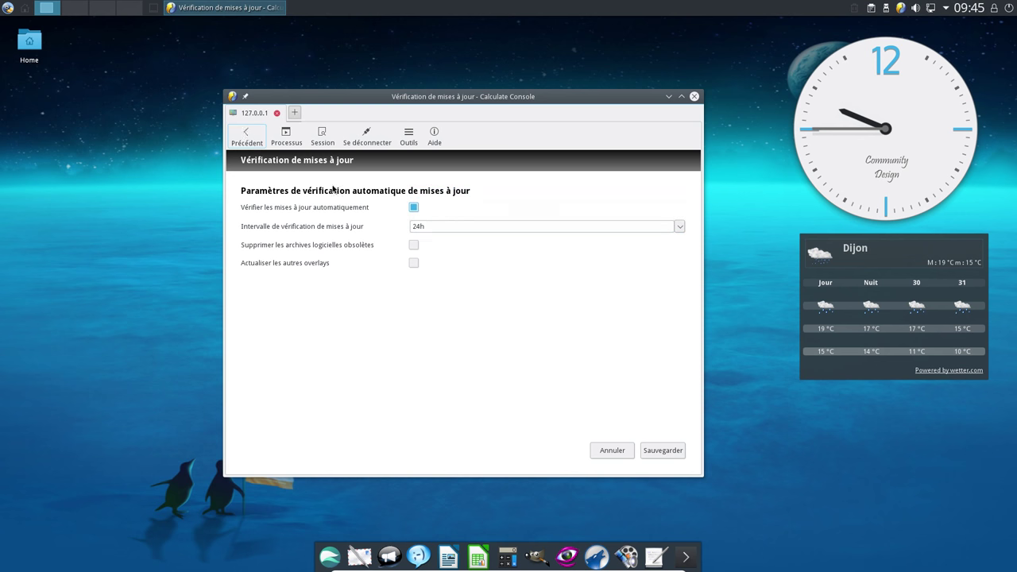
pyautogui.scroll(-4, 346, 366)
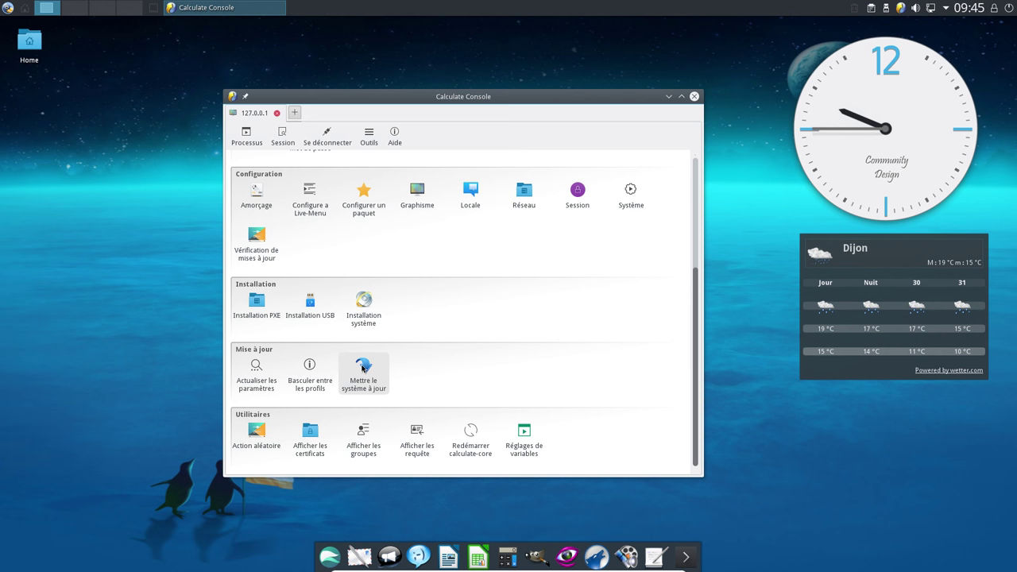
# Quit Calculate Console and close its session with 127.0.0.1.
pyautogui.rightClick(902, 10)
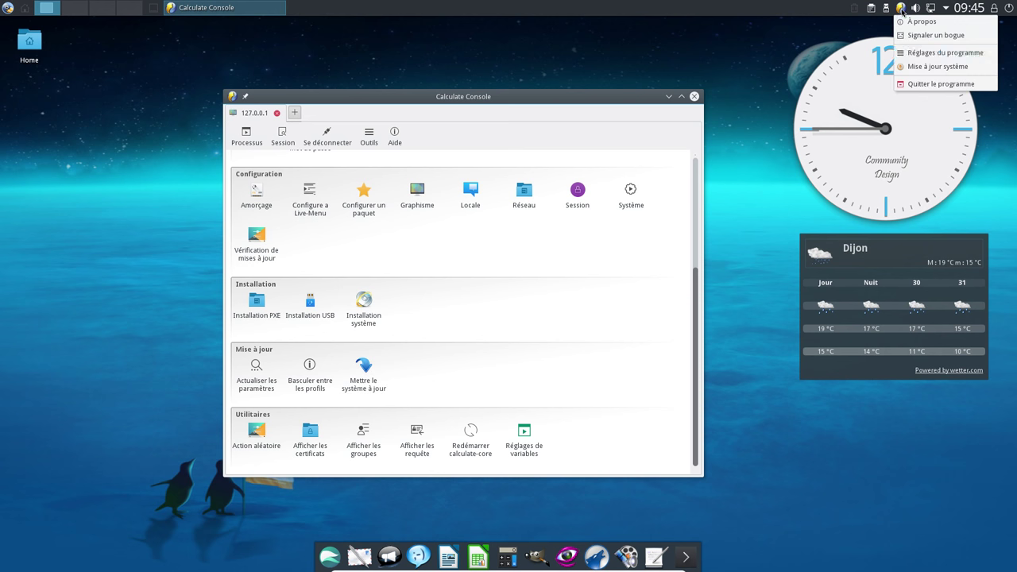
pyautogui.click(909, 76)
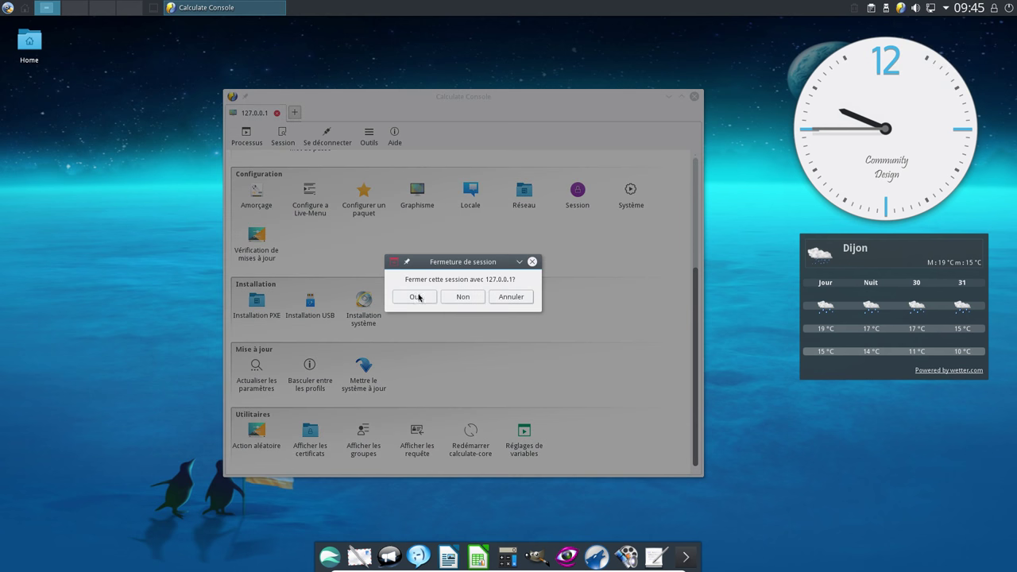
pyautogui.click(420, 296)
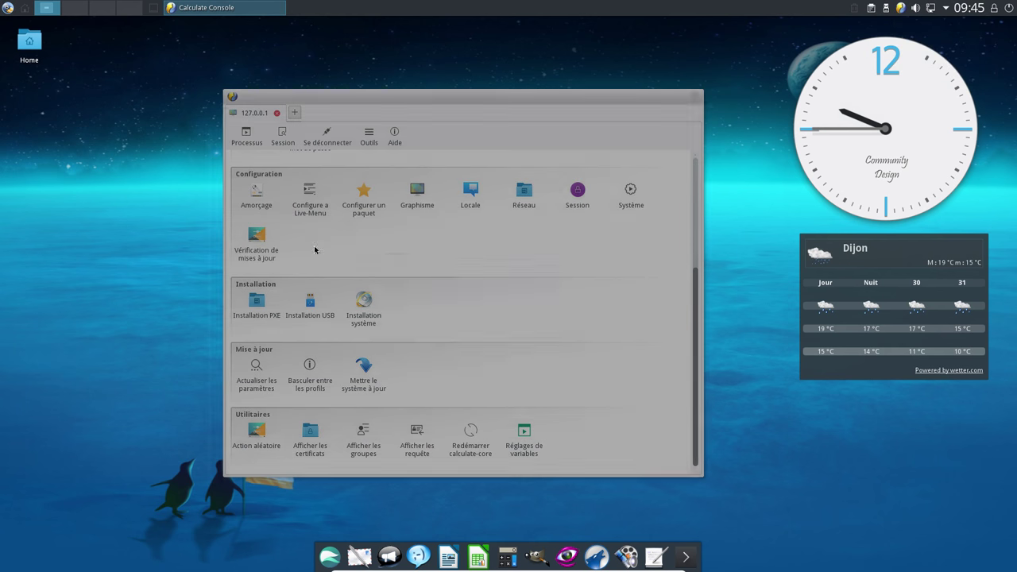
# Launch Calculate Linux Update from the Système application category.
pyautogui.press('super')
pyautogui.press('super')
pyautogui.press('super')
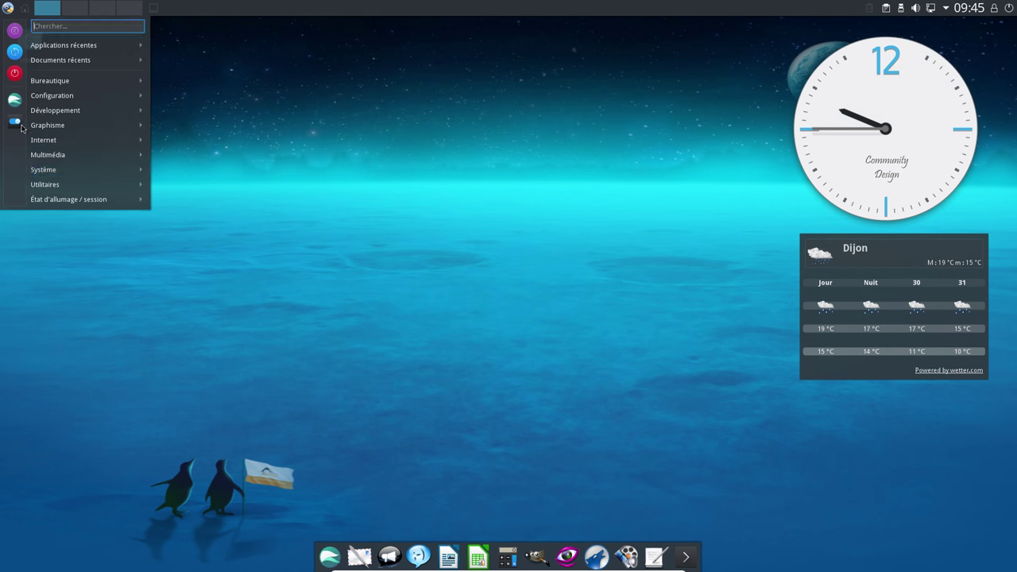
pyautogui.moveTo(62, 171)
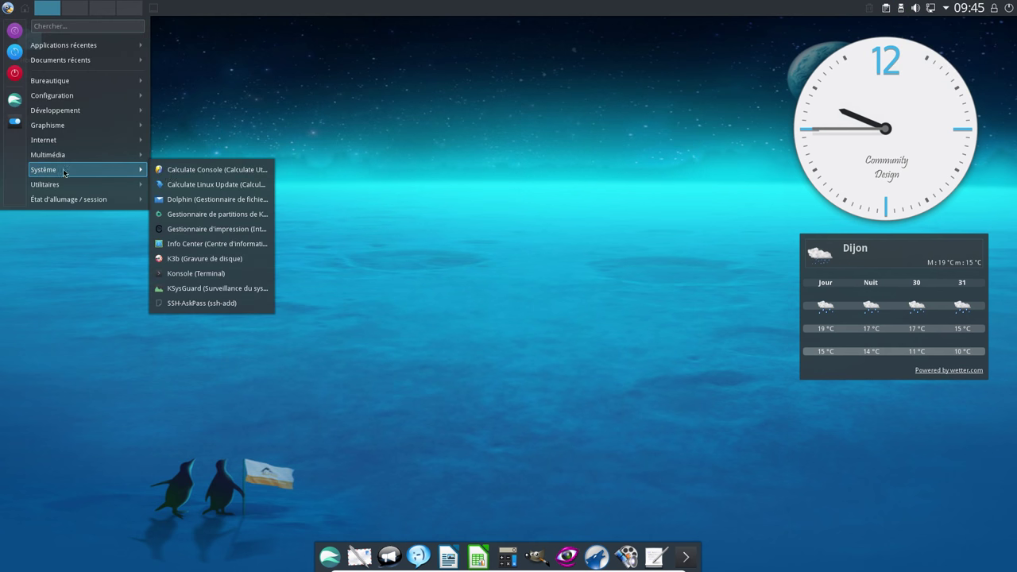
pyautogui.click(206, 185)
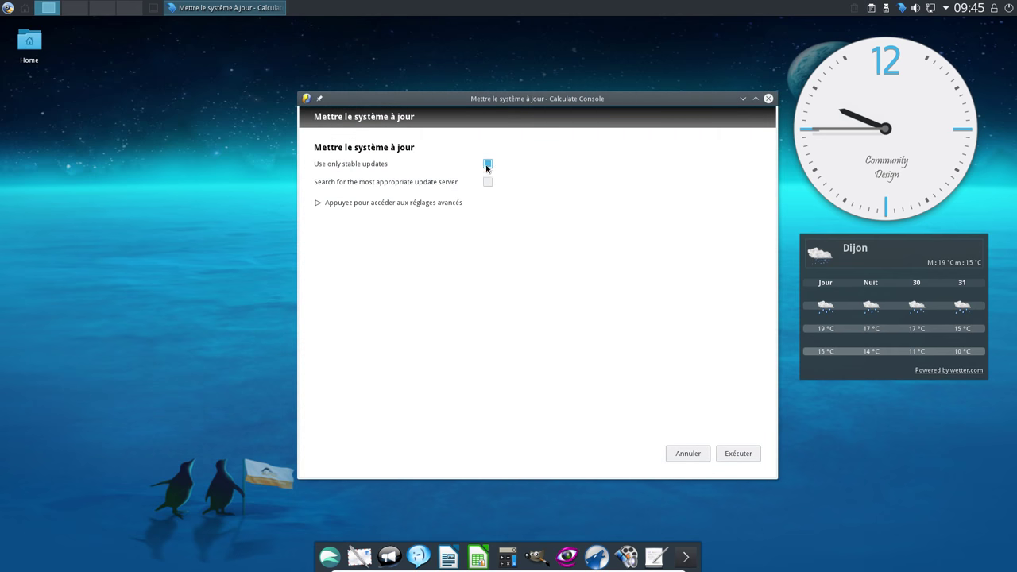
# Toggle the stable-updates and update-server search options, run the system update, and move its window toward the screen's upper right.
pyautogui.click(487, 165)
pyautogui.click(488, 182)
pyautogui.click(737, 454)
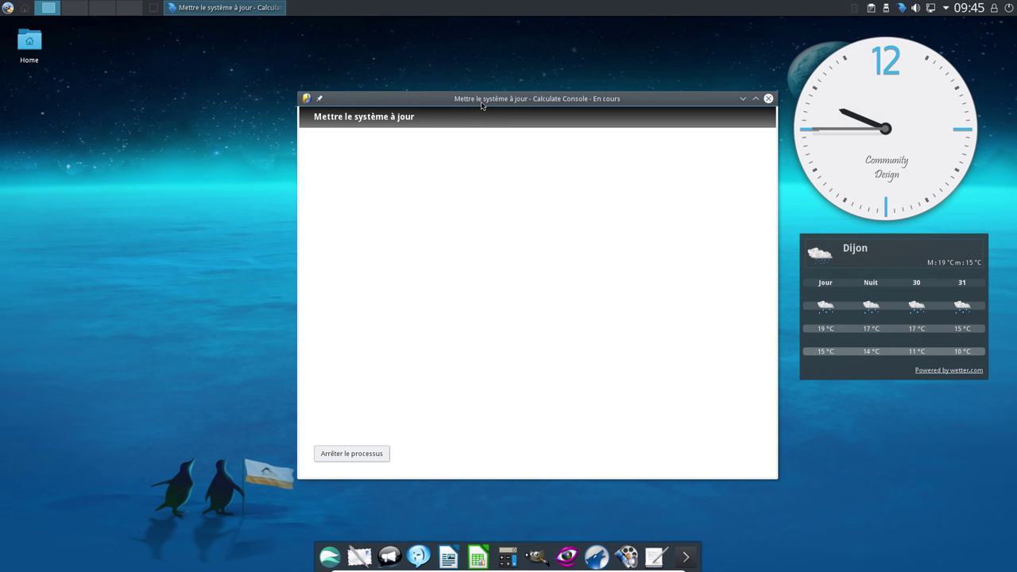
pyautogui.moveTo(482, 105); pyautogui.dragTo(569, 67)
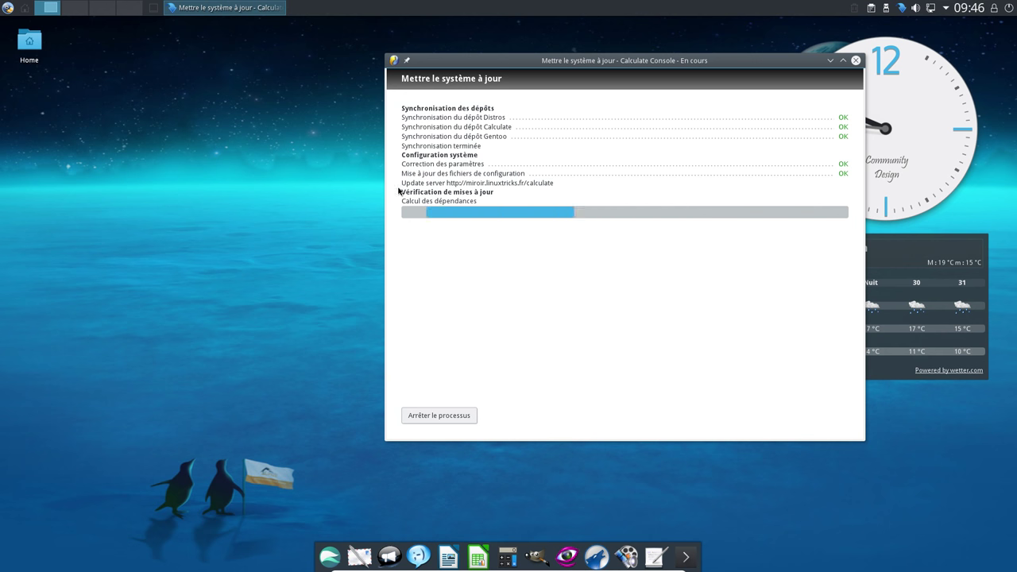
# Highlight the update server address in the running update's output, and minimize the update window.
pyautogui.moveTo(401, 183); pyautogui.dragTo(561, 186)
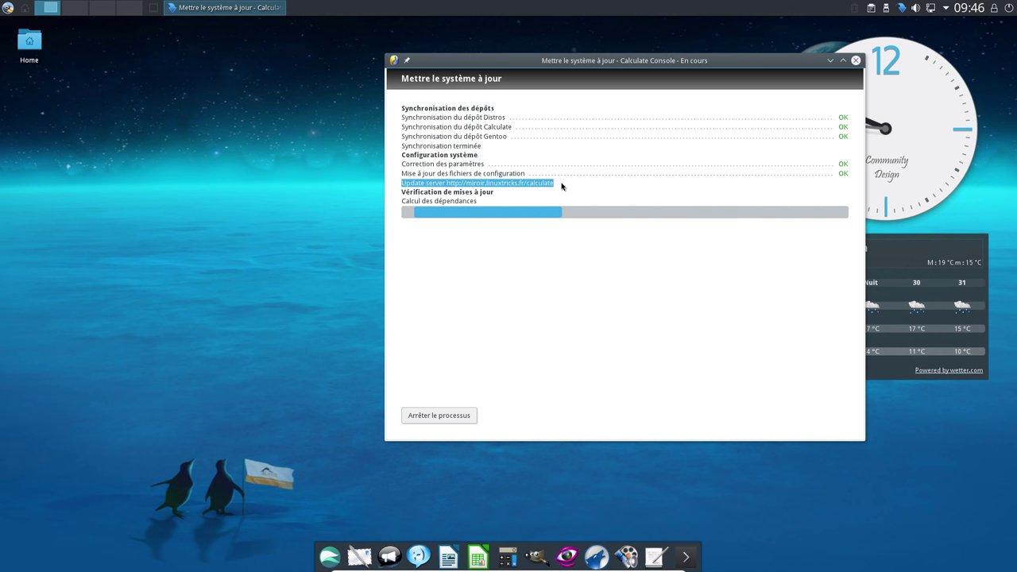
pyautogui.click(512, 189)
pyautogui.doubleClick(511, 186)
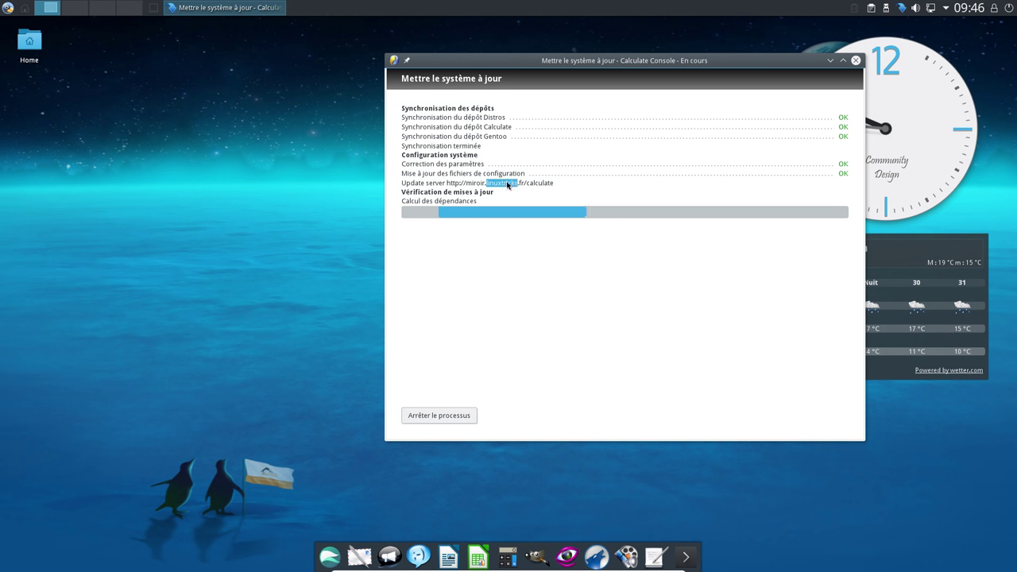
pyautogui.click(502, 185)
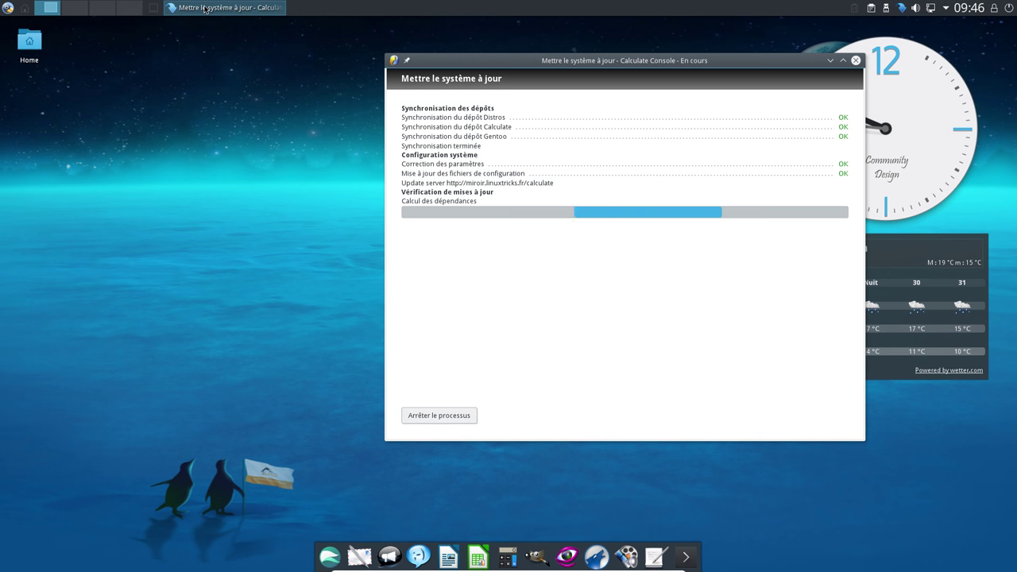
pyautogui.moveTo(205, 9)
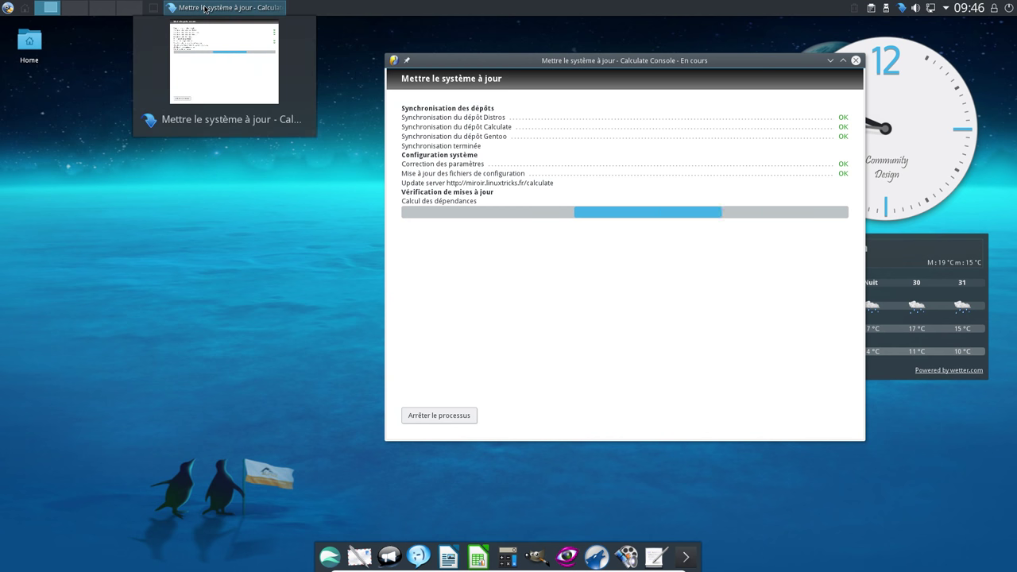
pyautogui.click(205, 9)
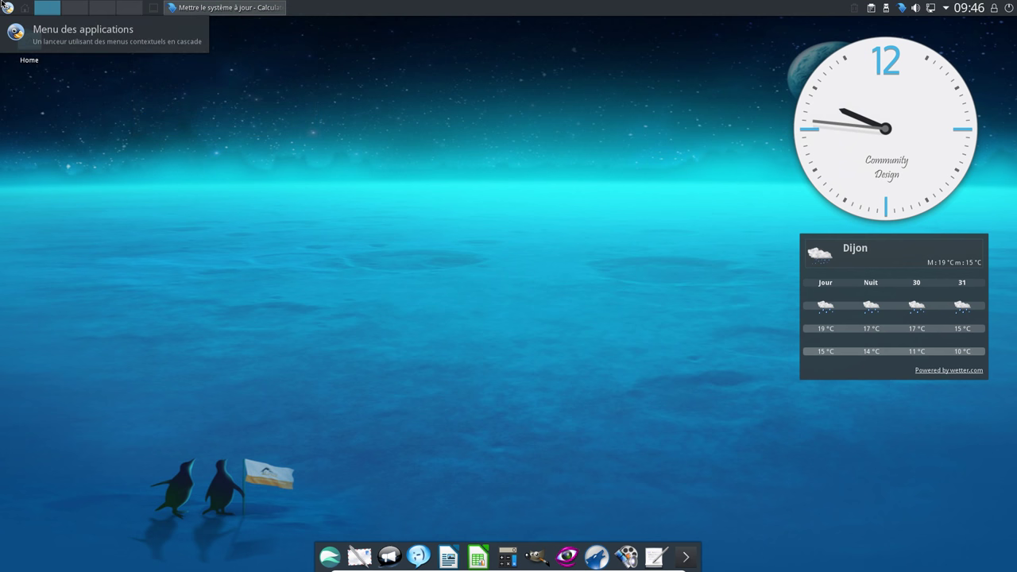
# Look over the recent items and the Bureautique application category, and launch LibreOffice Calc.
pyautogui.click(6, 8)
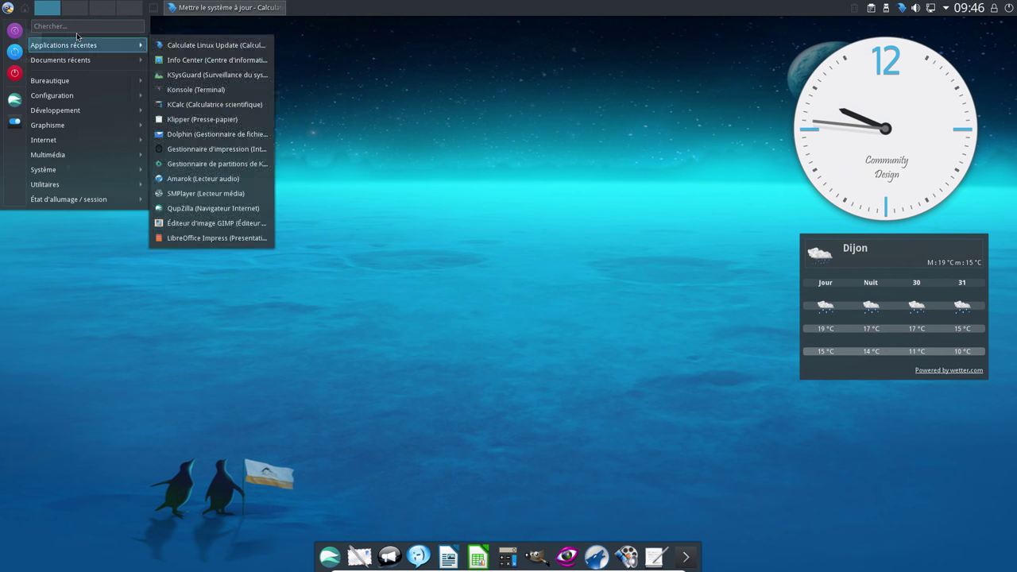
pyautogui.moveTo(58, 85)
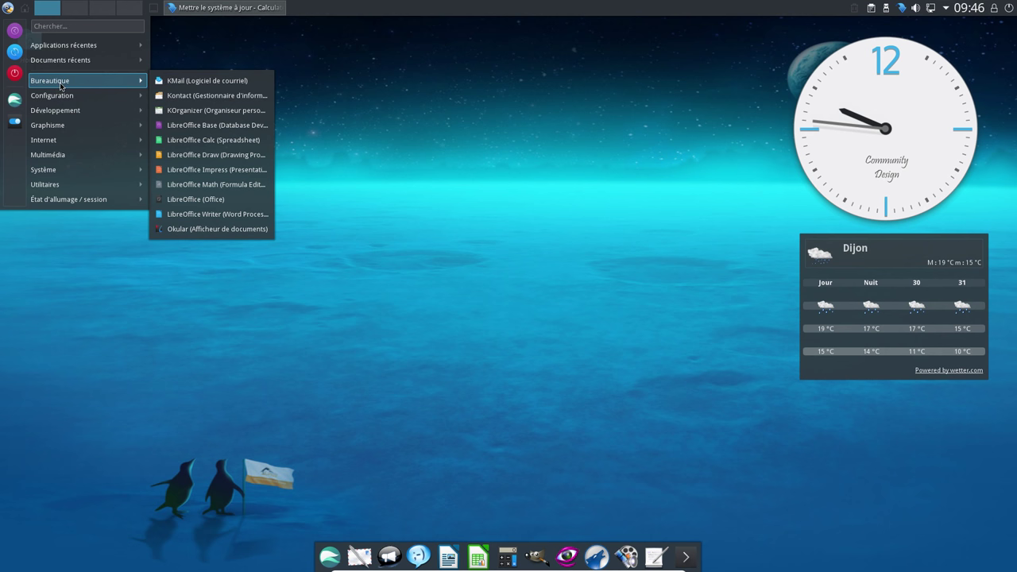
pyautogui.moveTo(102, 49)
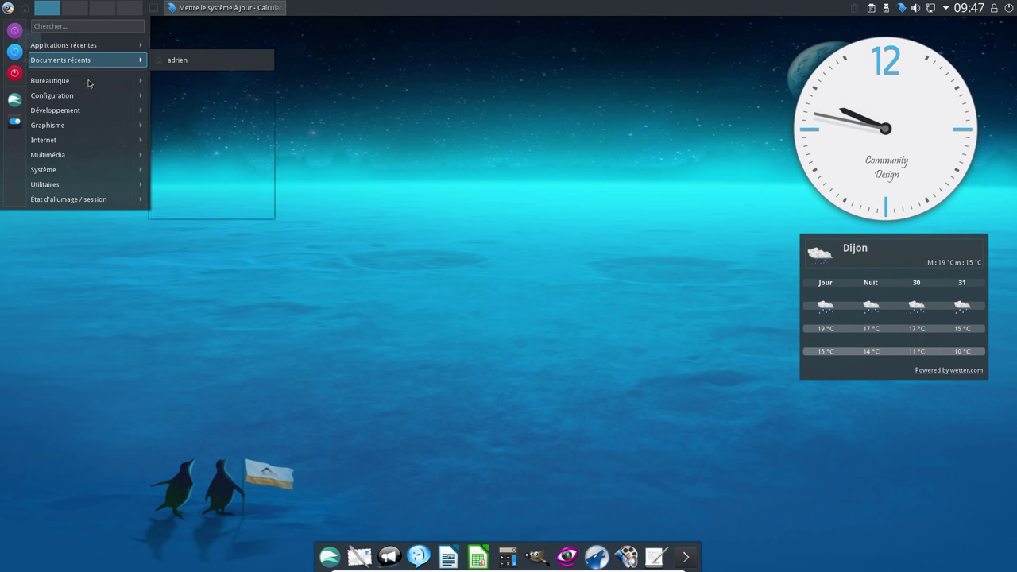
pyautogui.moveTo(89, 85)
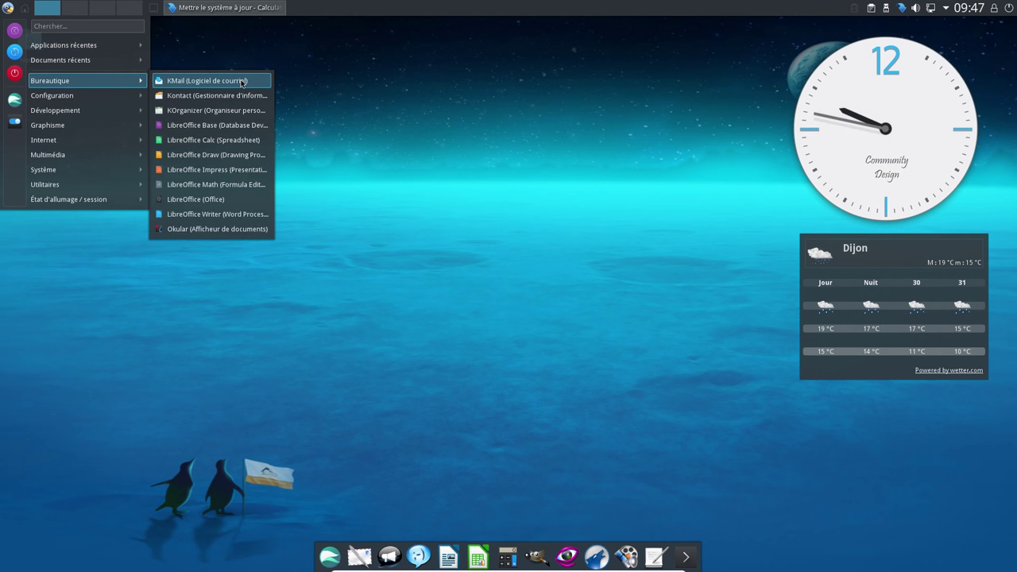
pyautogui.click(213, 140)
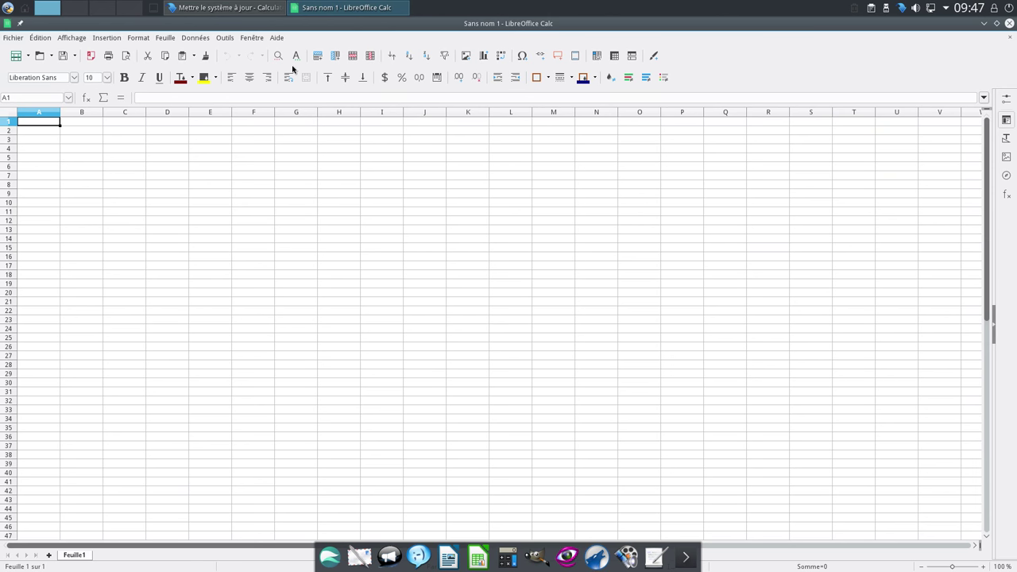
# Check LibreOffice's version information and close the dialog.
pyautogui.click(274, 39)
pyautogui.click(295, 104)
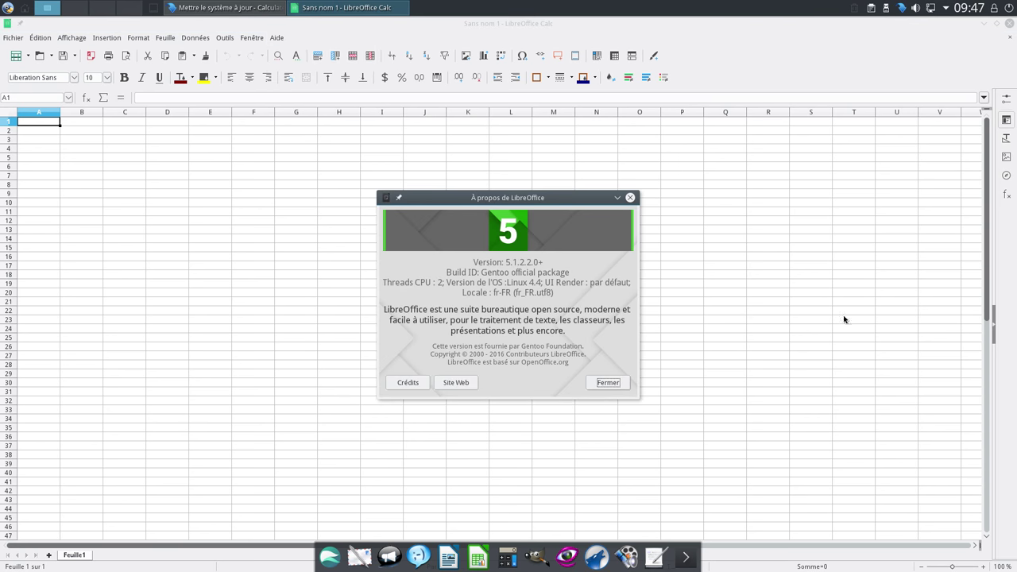
pyautogui.click(607, 382)
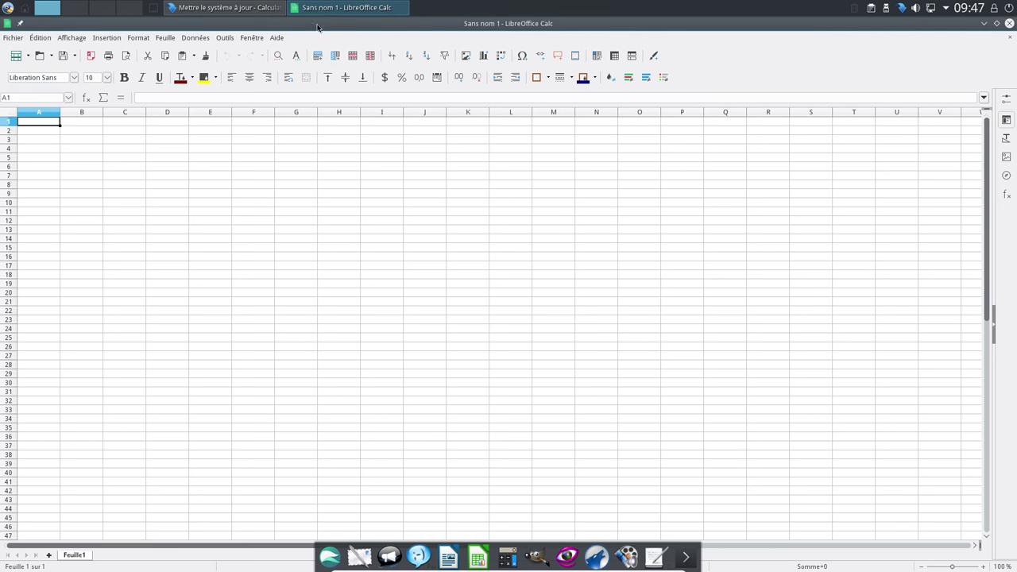
# Glance through Calc's tools and formatting commands, and close the empty spreadsheet.
pyautogui.click(225, 37)
pyautogui.click(225, 38)
pyautogui.click(138, 38)
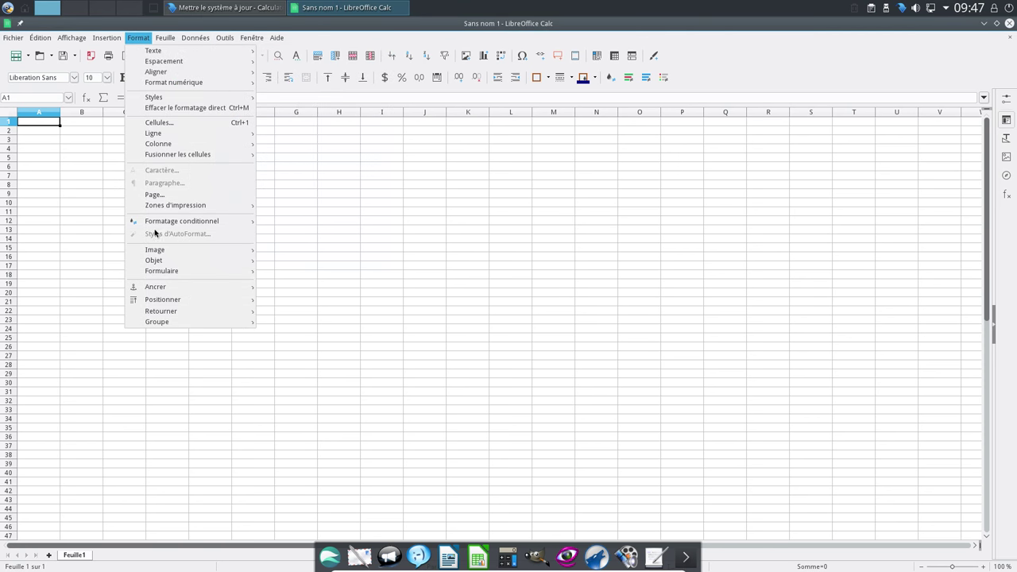
pyautogui.click(1011, 24)
pyautogui.click(1011, 24)
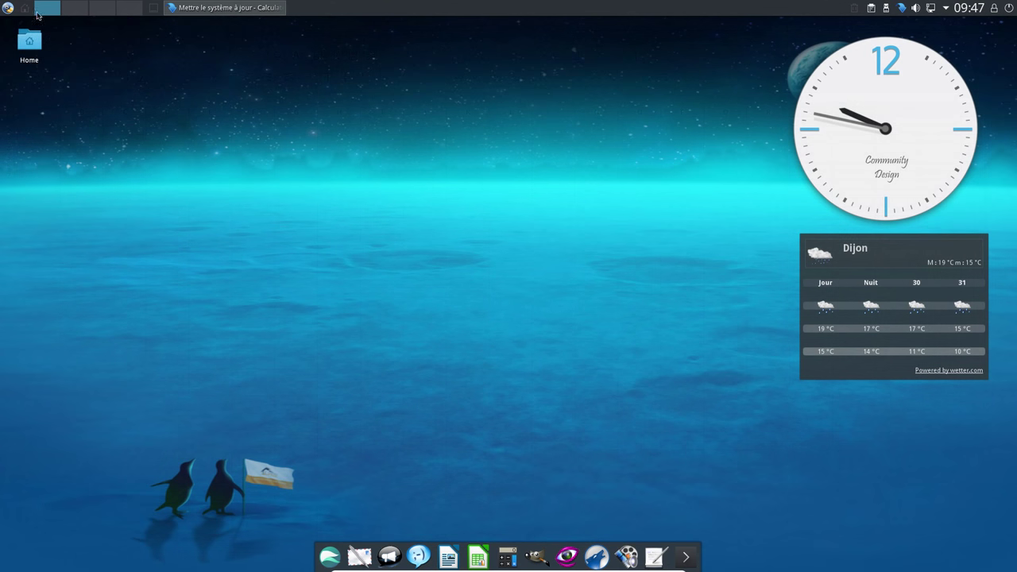
# Review the Bureautique, Configuration and Développement application categories, and launch GIMP from Graphisme.
pyautogui.click(7, 7)
pyautogui.moveTo(105, 82)
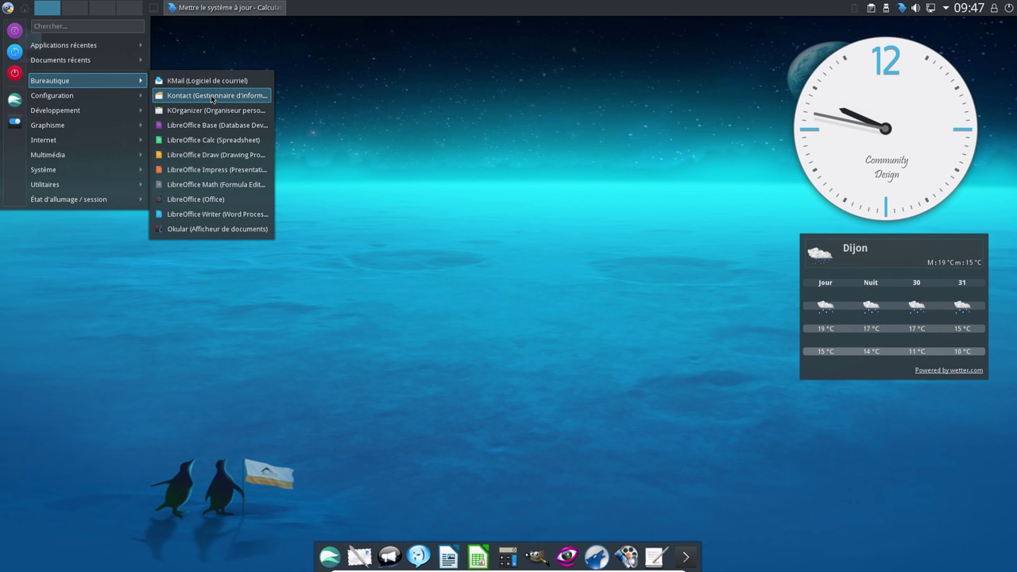
pyautogui.moveTo(88, 99)
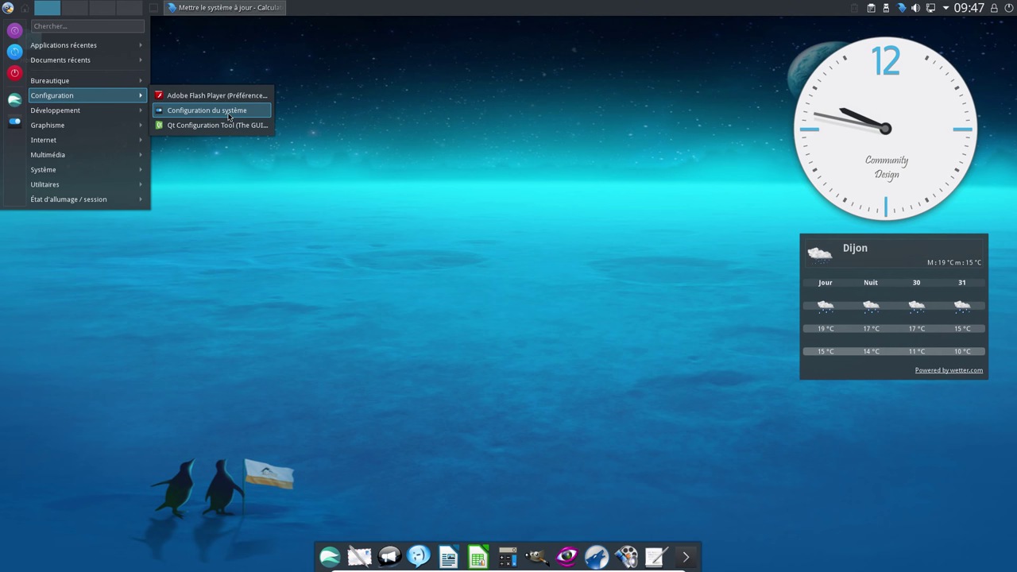
pyautogui.moveTo(135, 109)
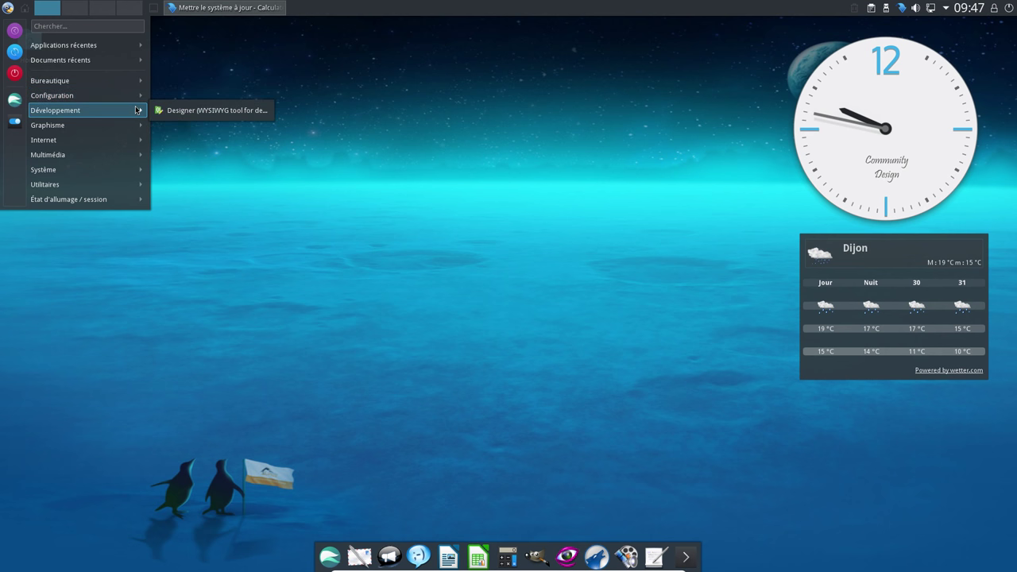
pyautogui.moveTo(120, 125)
pyautogui.click(209, 127)
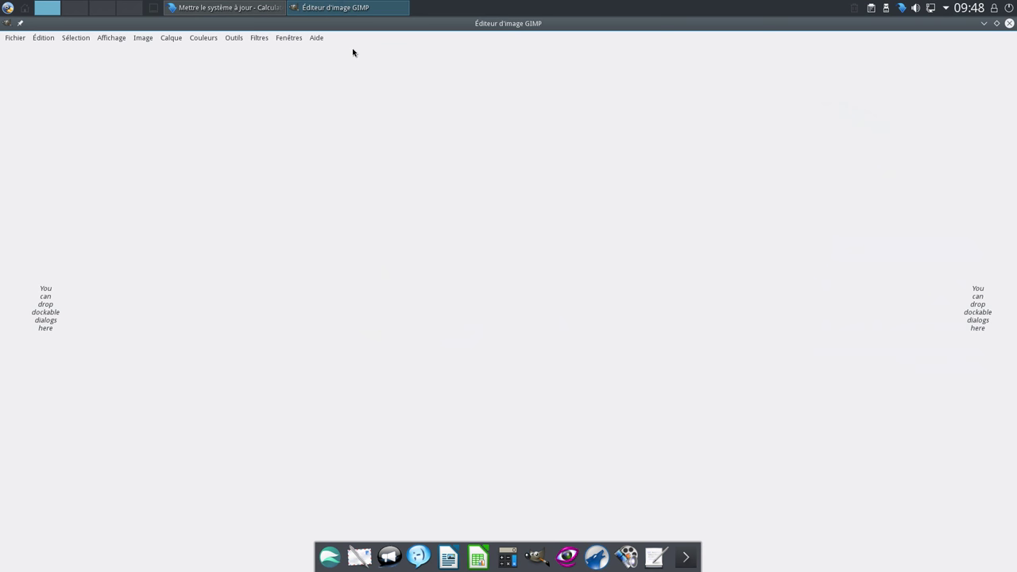
# Check GIMP's version information and close the dialog.
pyautogui.click(320, 40)
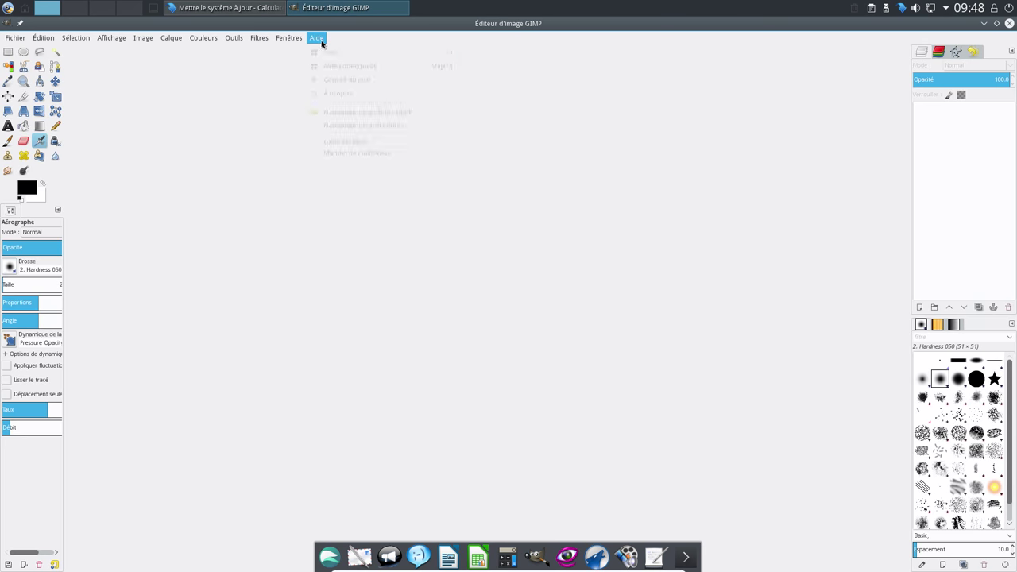
pyautogui.click(350, 95)
pyautogui.click(575, 379)
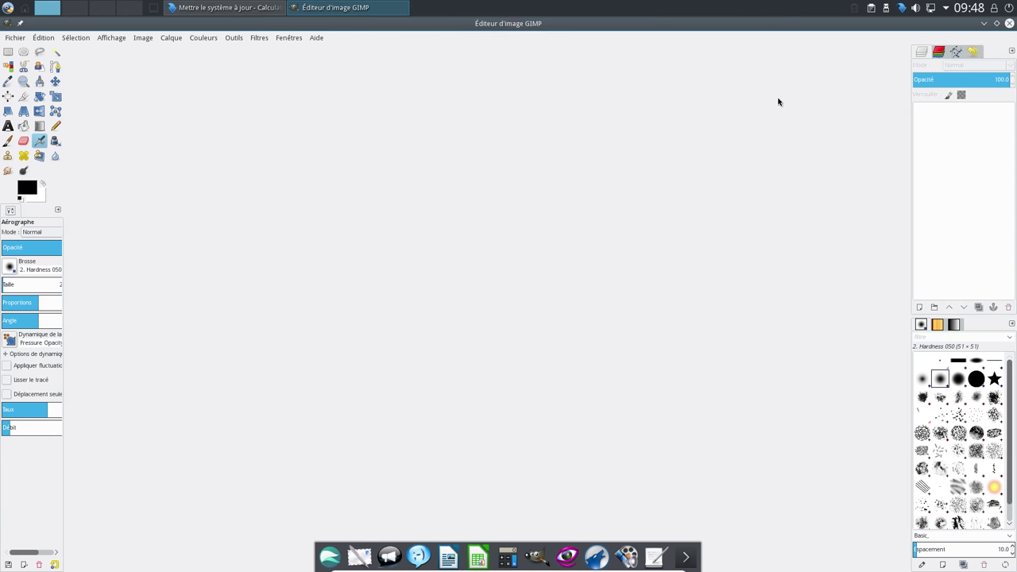
# Restore GIMP's window from its maximized size, move it toward the screen's centre, and close the program.
pyautogui.doubleClick(855, 27)
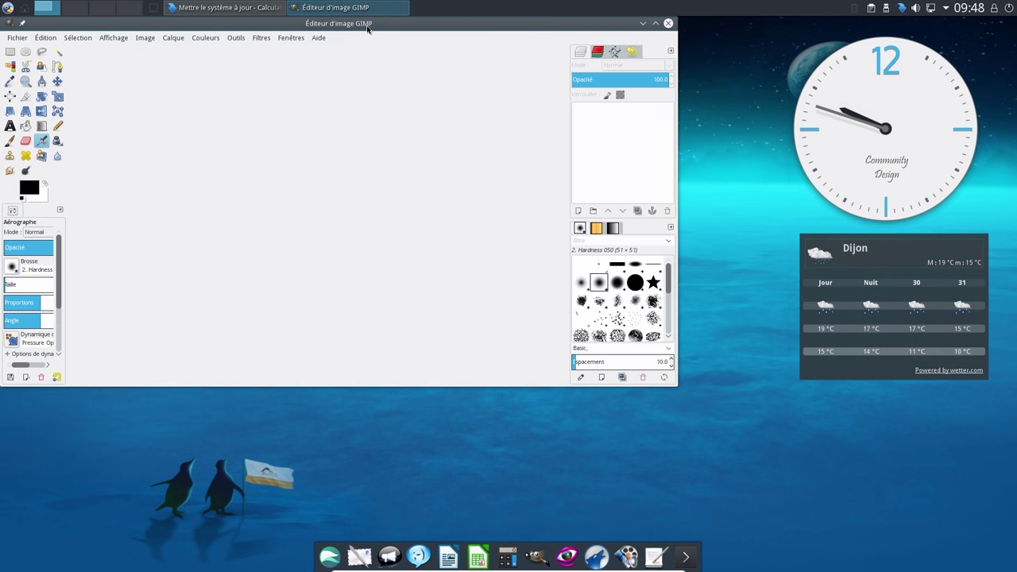
pyautogui.moveTo(364, 19); pyautogui.dragTo(495, 91)
pyautogui.click(800, 96)
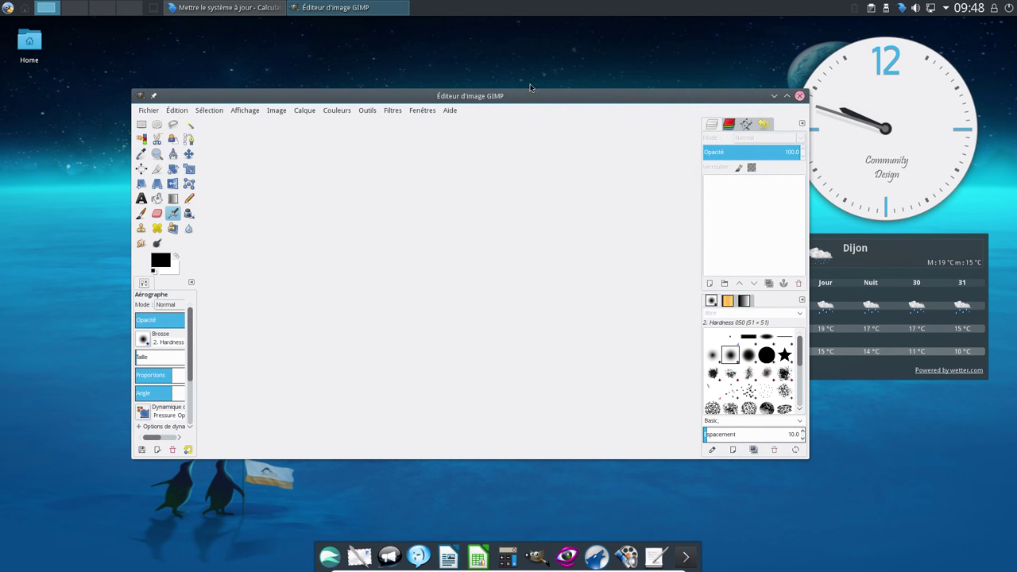
# Review the Graphisme and Internet application categories, and launch the QupZilla browser.
pyautogui.click(8, 8)
pyautogui.moveTo(64, 142)
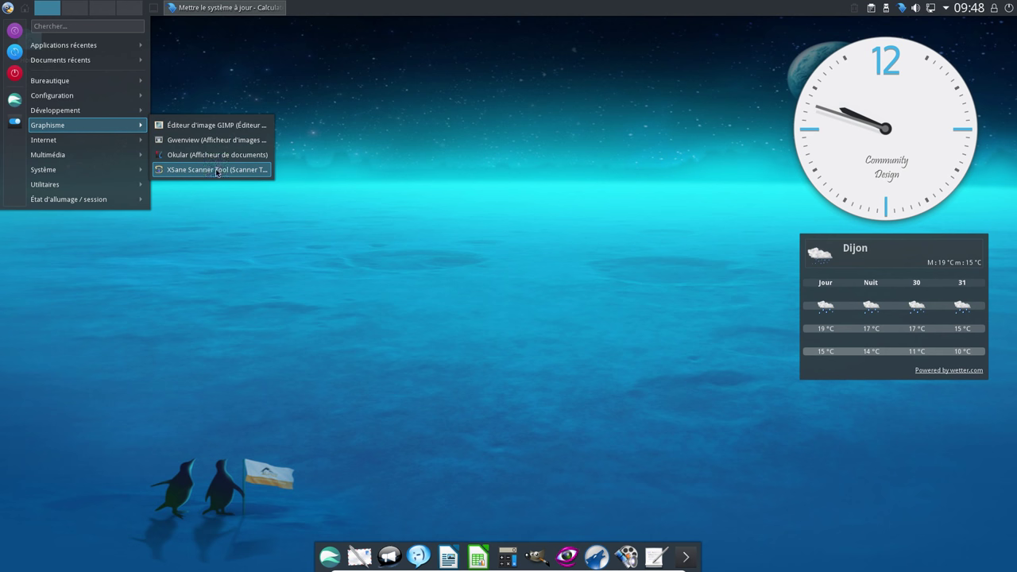
pyautogui.moveTo(123, 145)
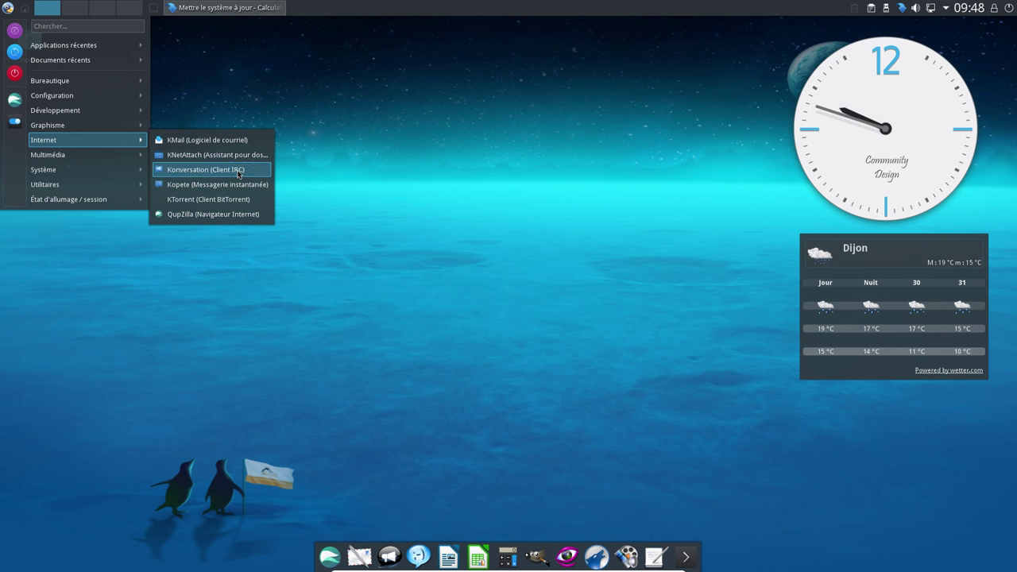
pyautogui.click(219, 214)
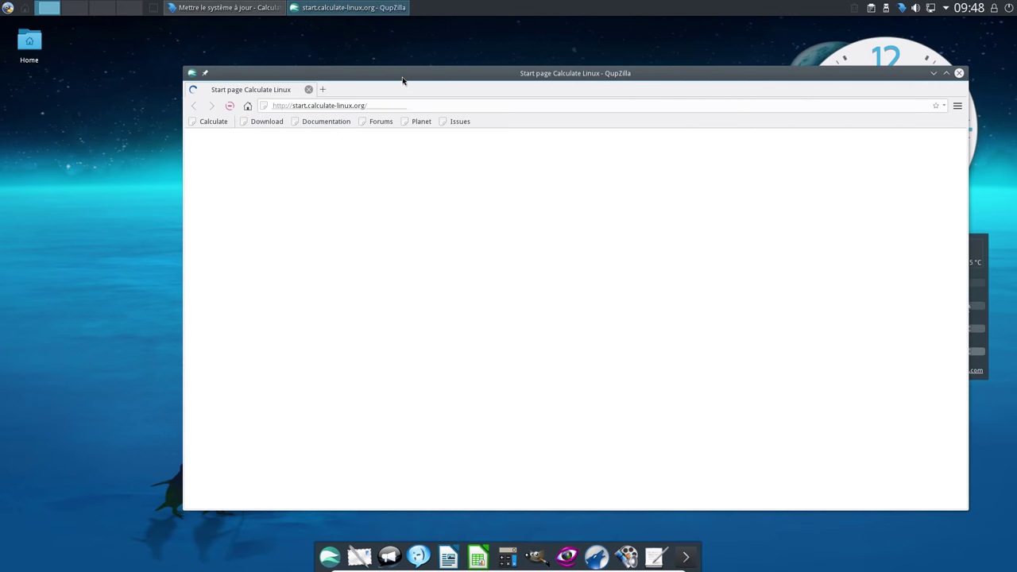
# Reposition QupZilla's window, check the browser's version information, and close QupZilla.
pyautogui.moveTo(402, 80); pyautogui.dragTo(324, 80)
pyautogui.click(878, 106)
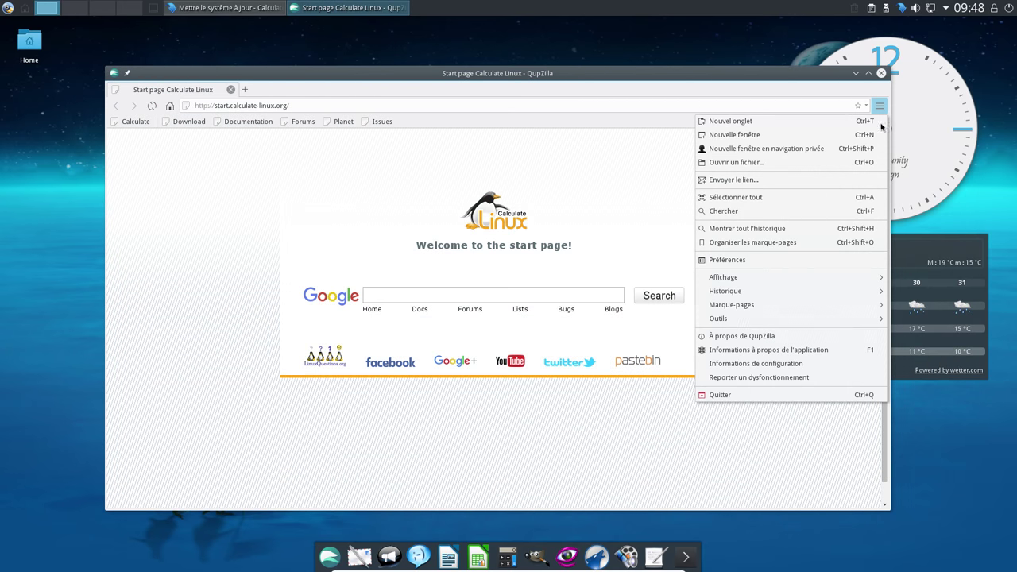
pyautogui.click(799, 340)
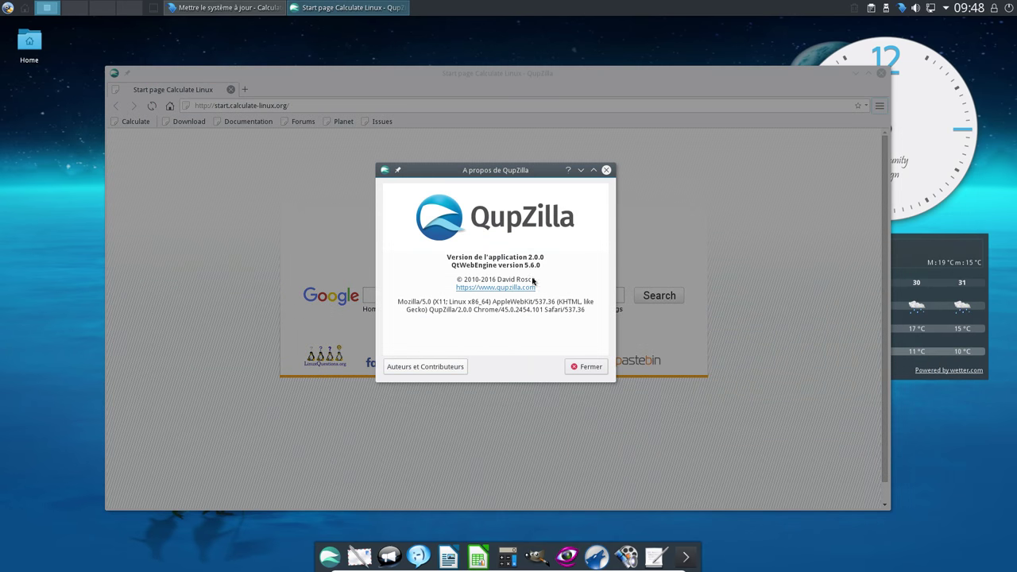
pyautogui.click(586, 367)
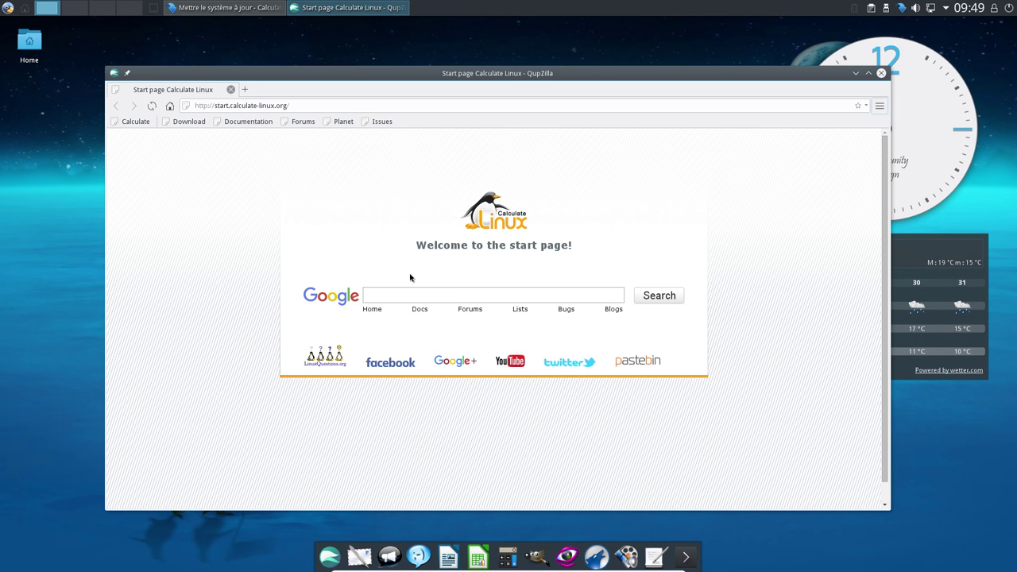
pyautogui.click(385, 291)
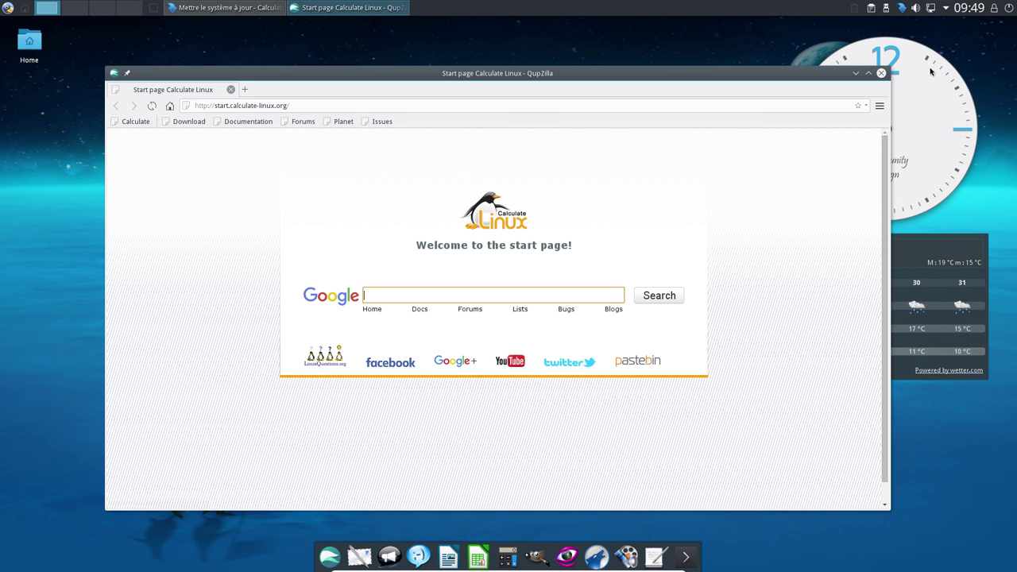
pyautogui.click(881, 74)
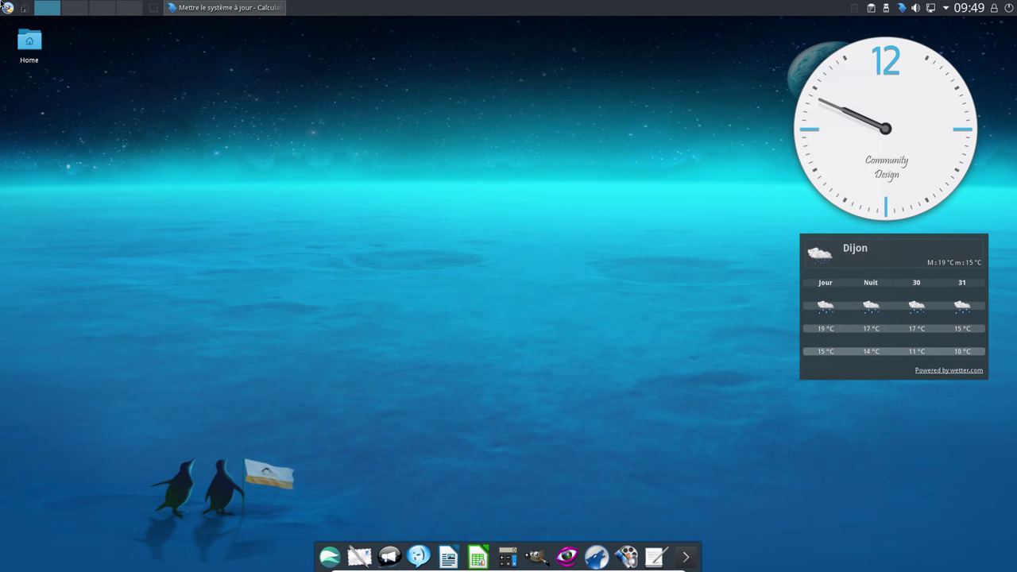
# Launch the Amarok audio player and the SMPlayer media player, and review the Multimédia application category.
pyautogui.click(7, 7)
pyautogui.moveTo(66, 129)
pyautogui.moveTo(62, 153)
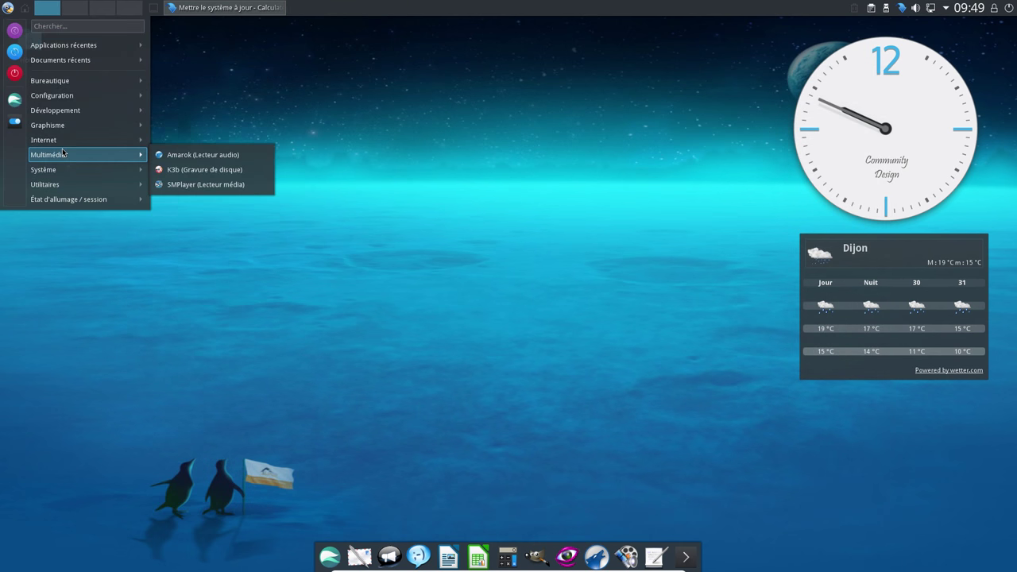
pyautogui.click(205, 156)
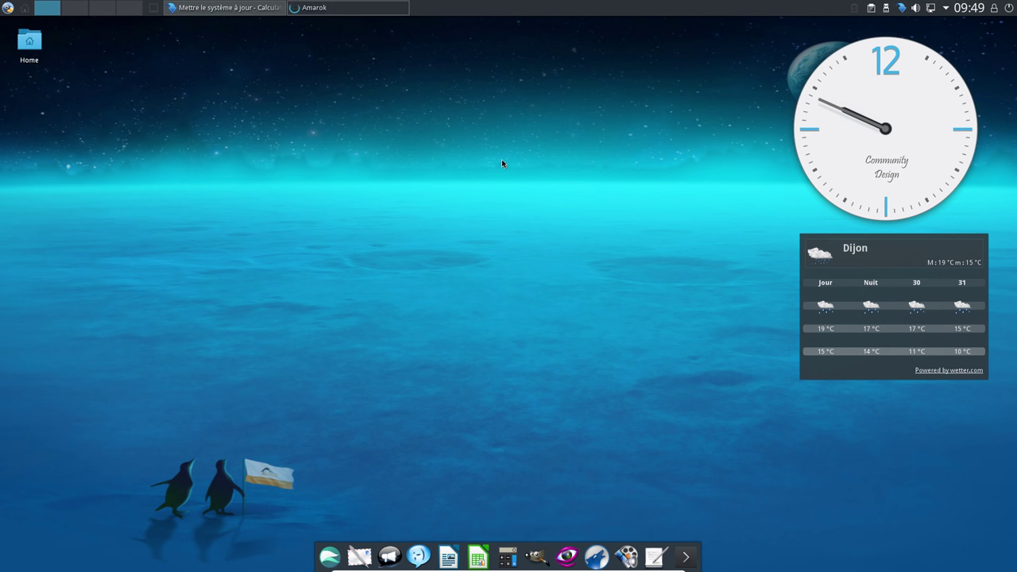
pyautogui.click(7, 7)
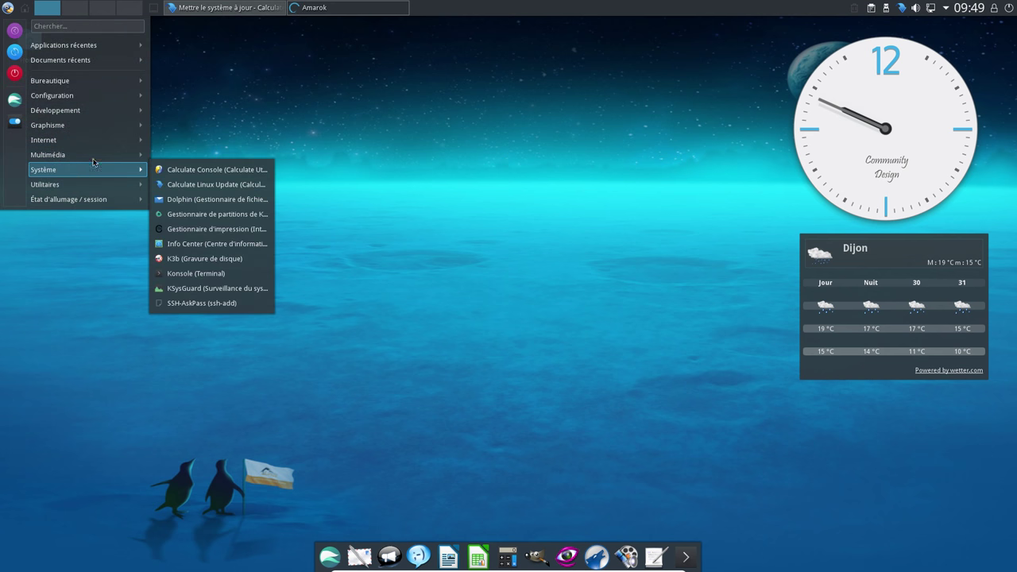
pyautogui.moveTo(72, 155)
pyautogui.click(202, 184)
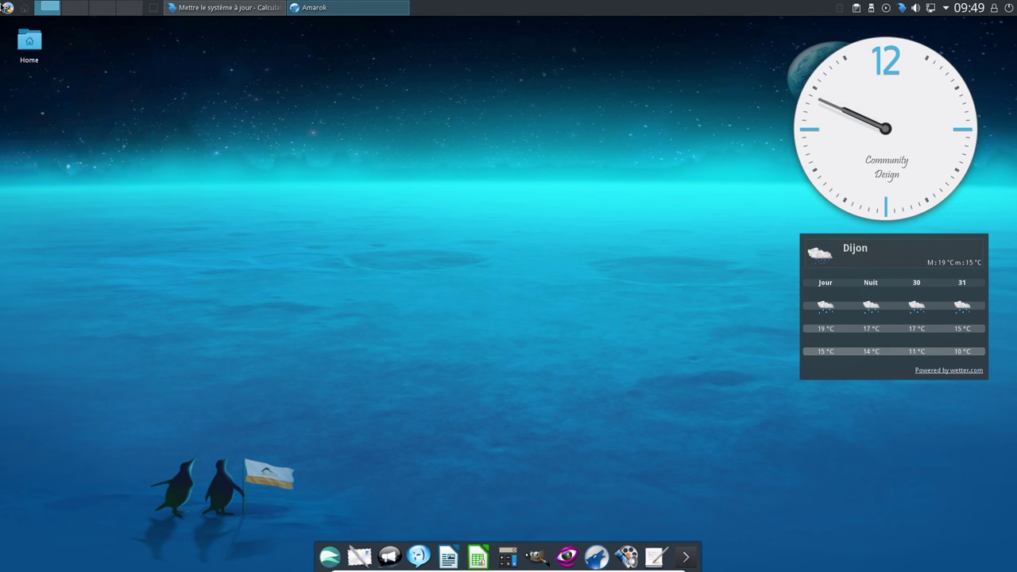
pyautogui.click(7, 7)
pyautogui.click(7, 8)
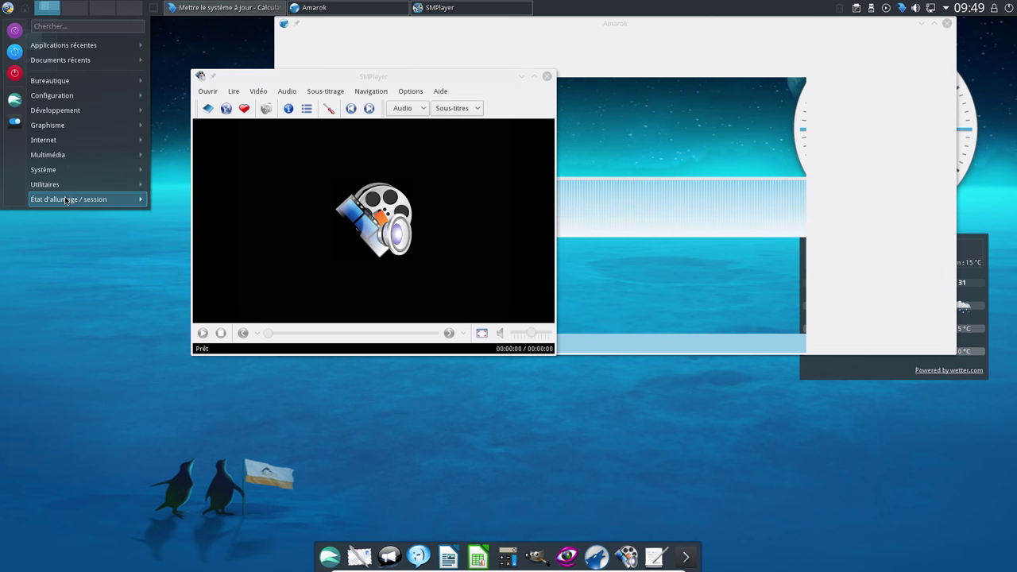
pyautogui.moveTo(88, 156)
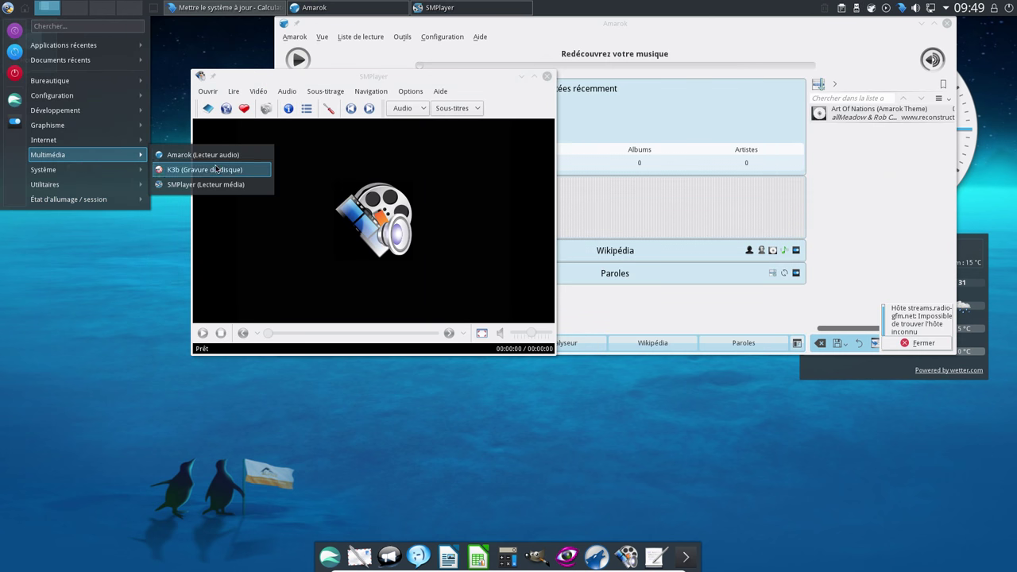
# Check SMPlayer's version information, highlighting the Qt version line, and close SMPlayer.
pyautogui.click(444, 94)
pyautogui.click(444, 92)
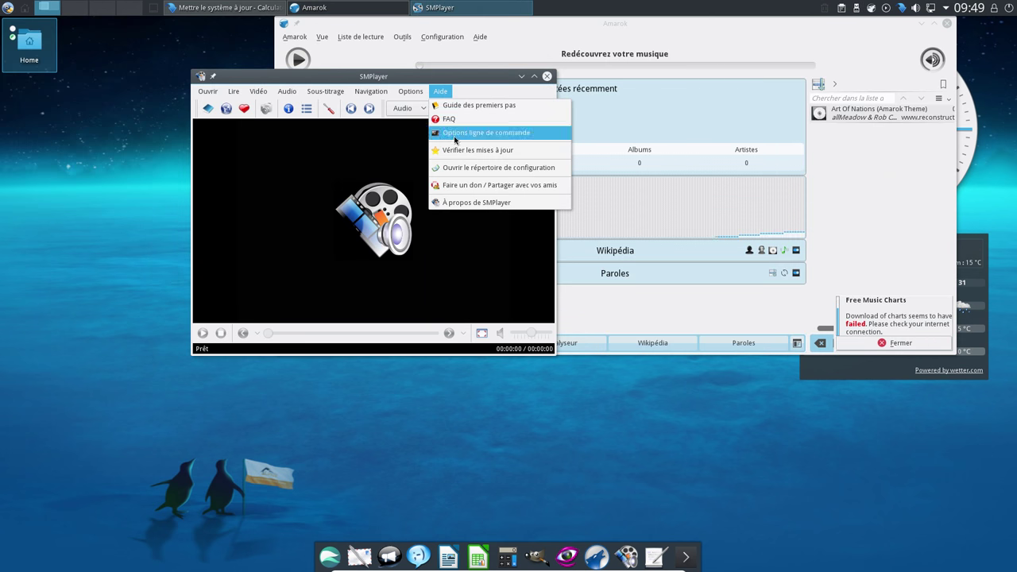
pyautogui.click(456, 201)
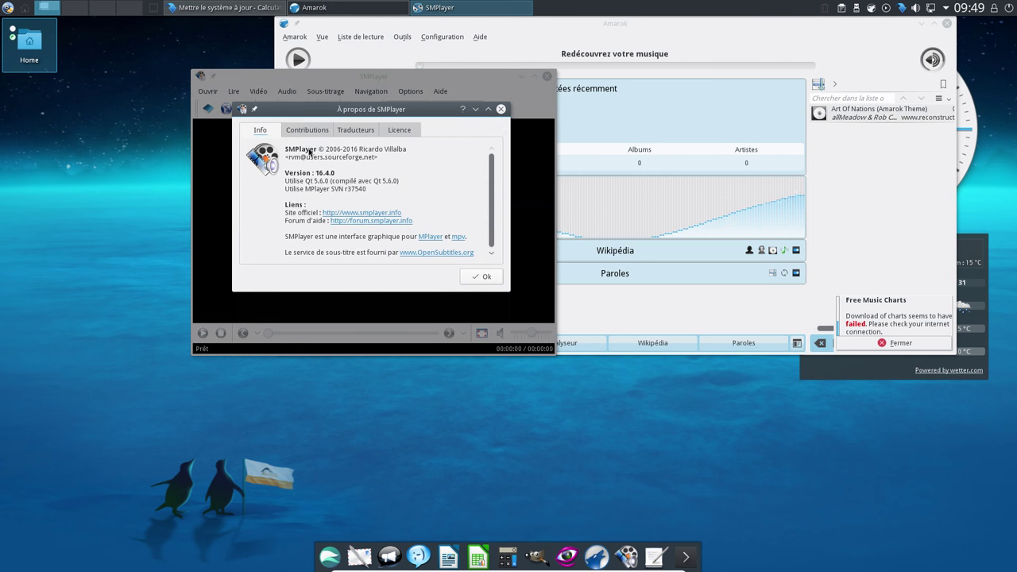
pyautogui.moveTo(285, 182); pyautogui.dragTo(346, 182)
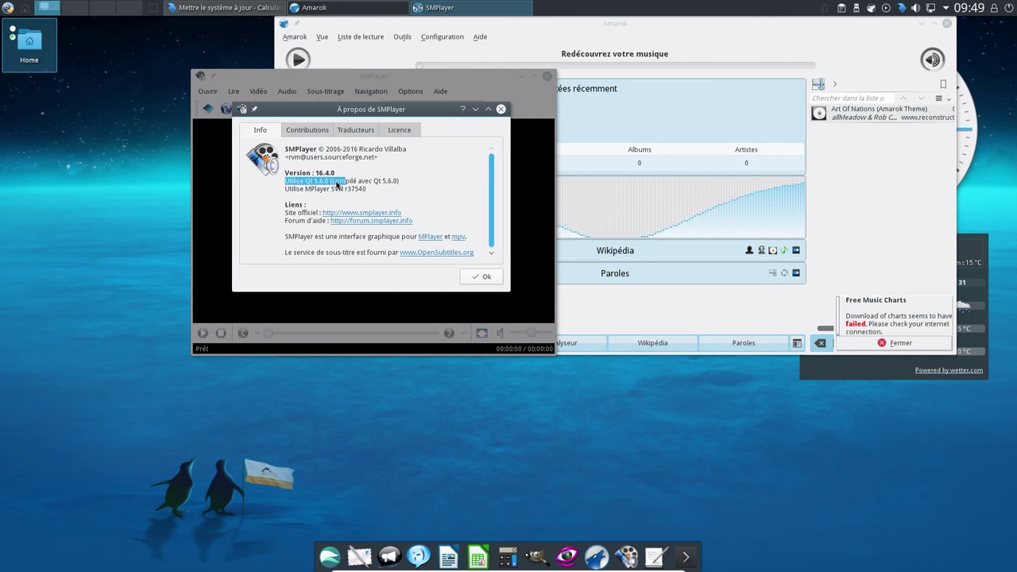
pyautogui.click(342, 187)
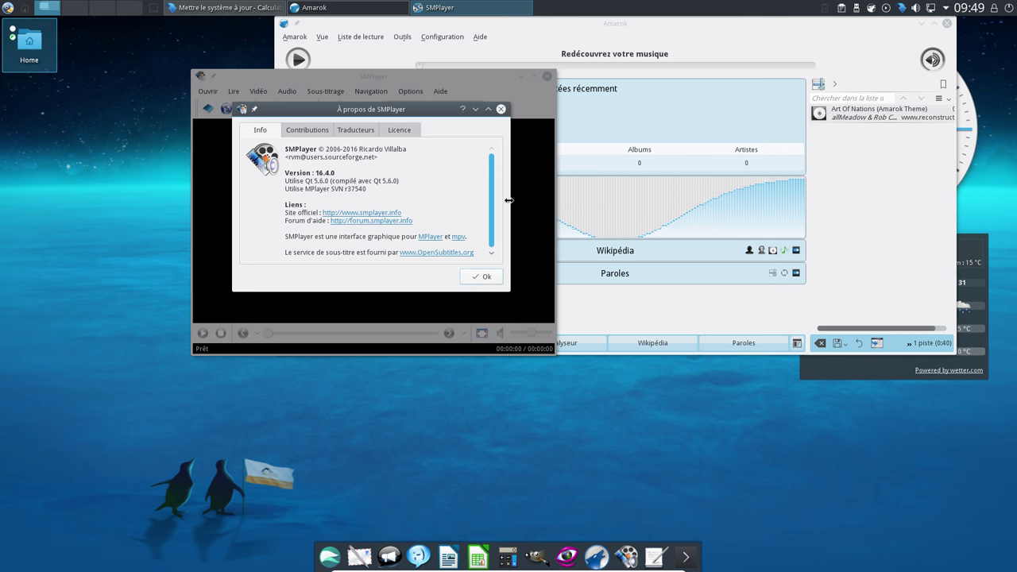
pyautogui.click(486, 277)
pyautogui.click(547, 76)
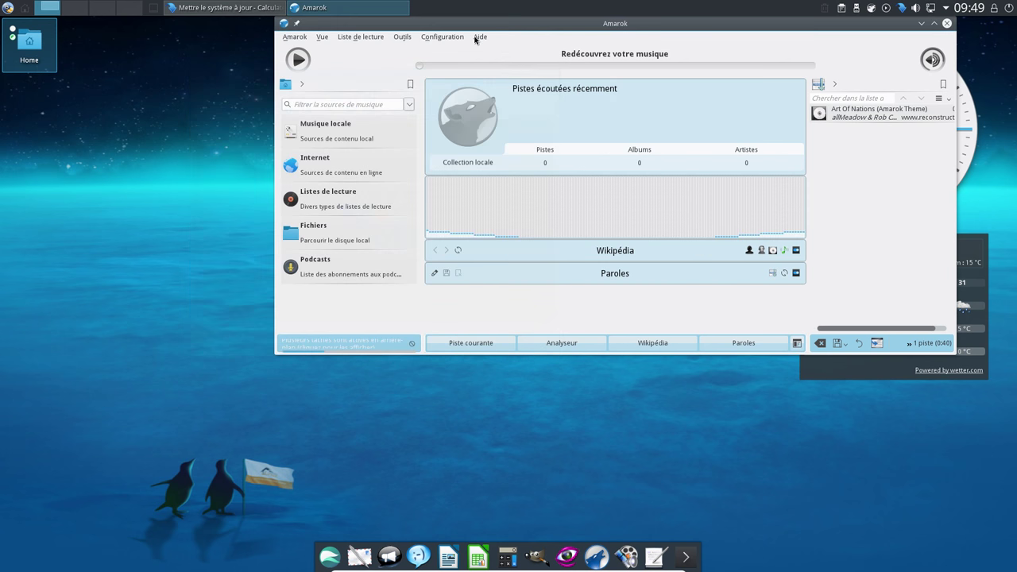
# Check Amarok's version information and quit Amarok.
pyautogui.click(476, 37)
pyautogui.click(515, 100)
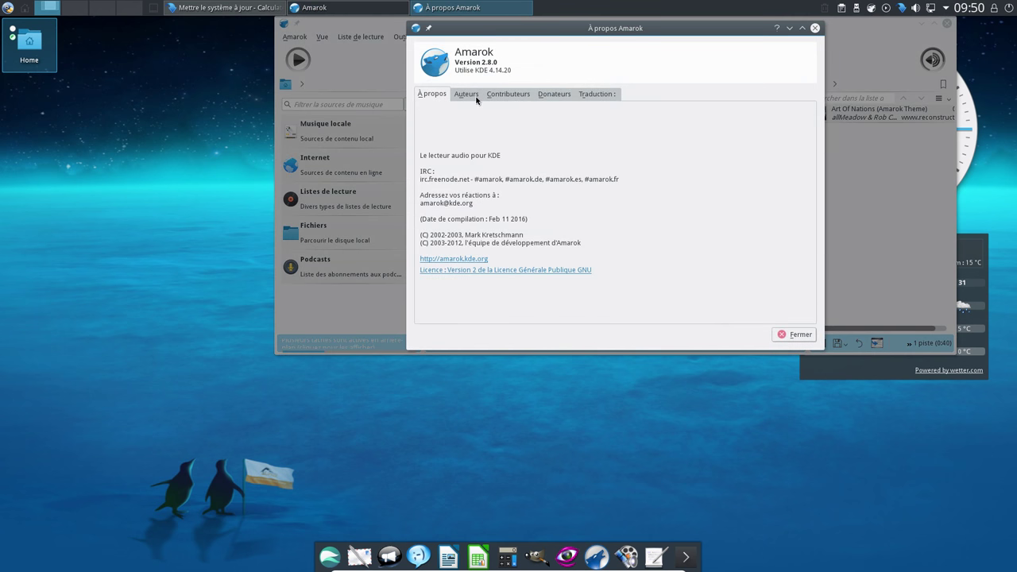
pyautogui.click(795, 334)
pyautogui.click(295, 37)
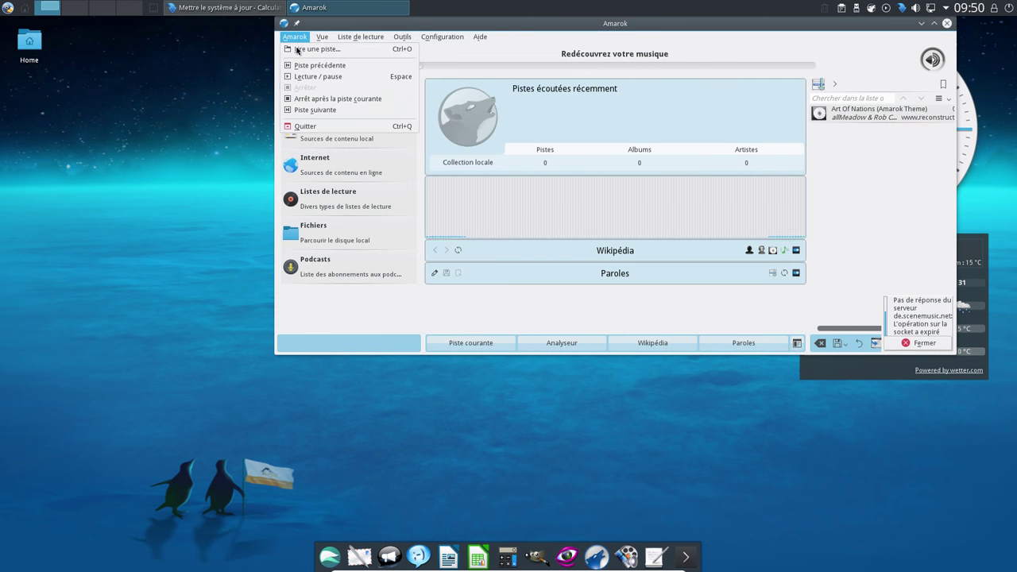
pyautogui.click(311, 127)
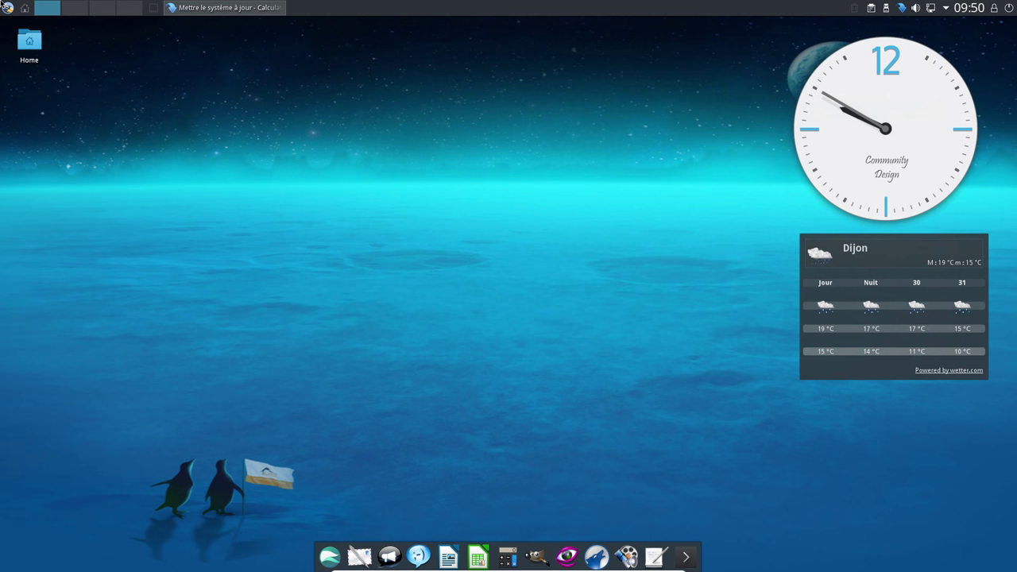
# Examine the disk partitions in the KDE partition manager, authenticating with the superuser password, and close it.
pyautogui.click(8, 8)
pyautogui.moveTo(89, 164)
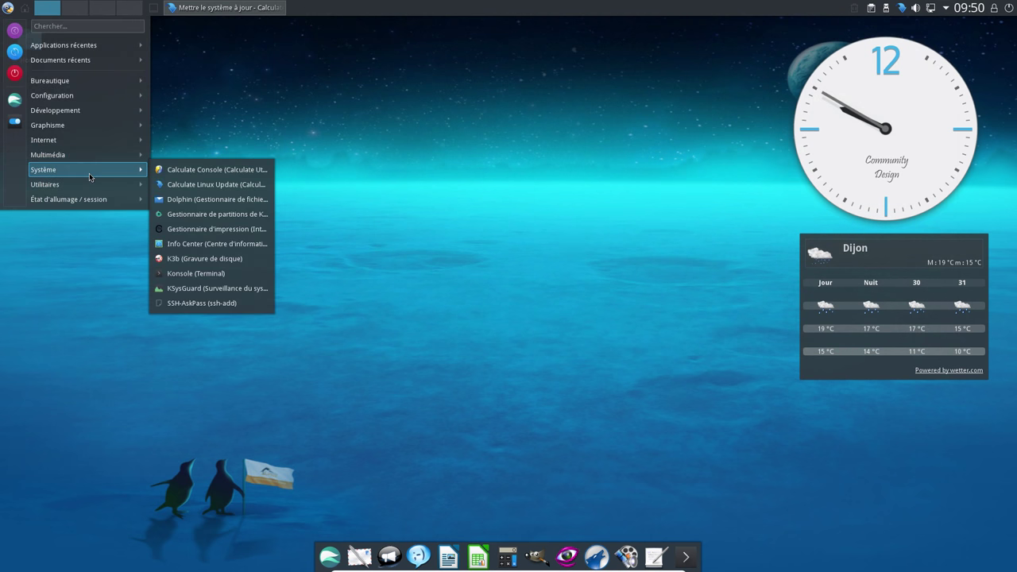
pyautogui.click(213, 216)
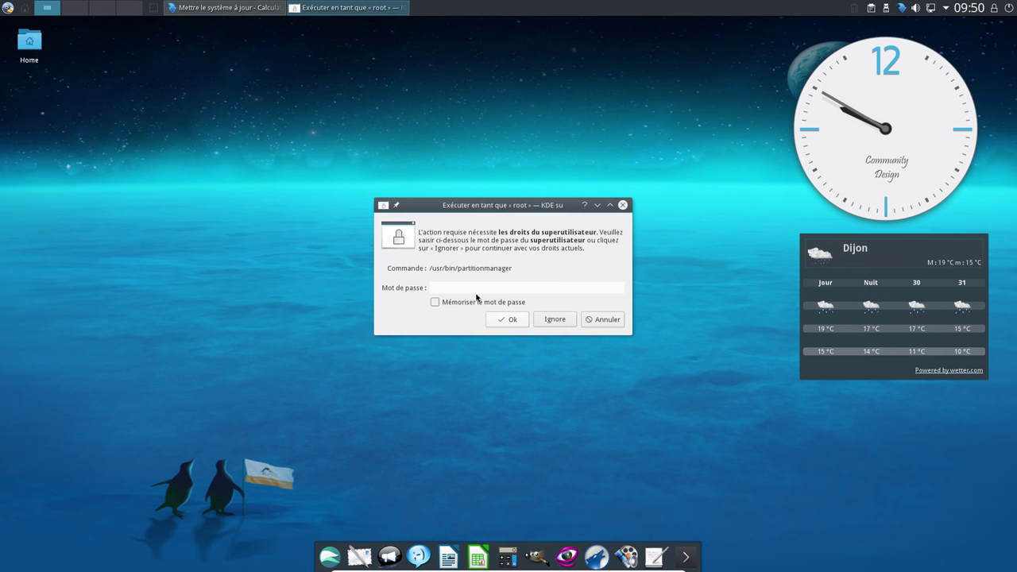
pyautogui.write('***')
pyautogui.press('Return')
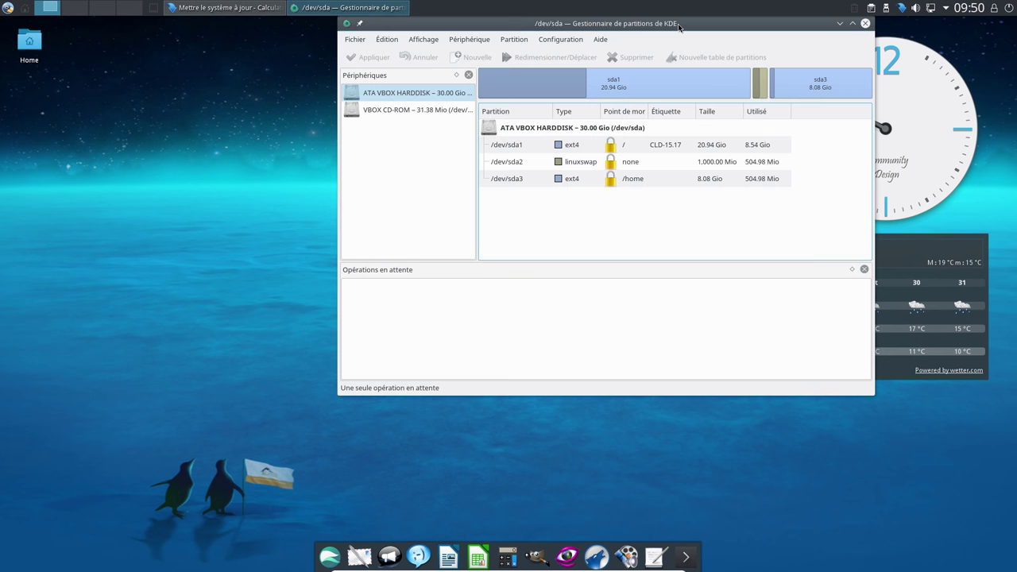
pyautogui.moveTo(687, 22); pyautogui.dragTo(617, 71)
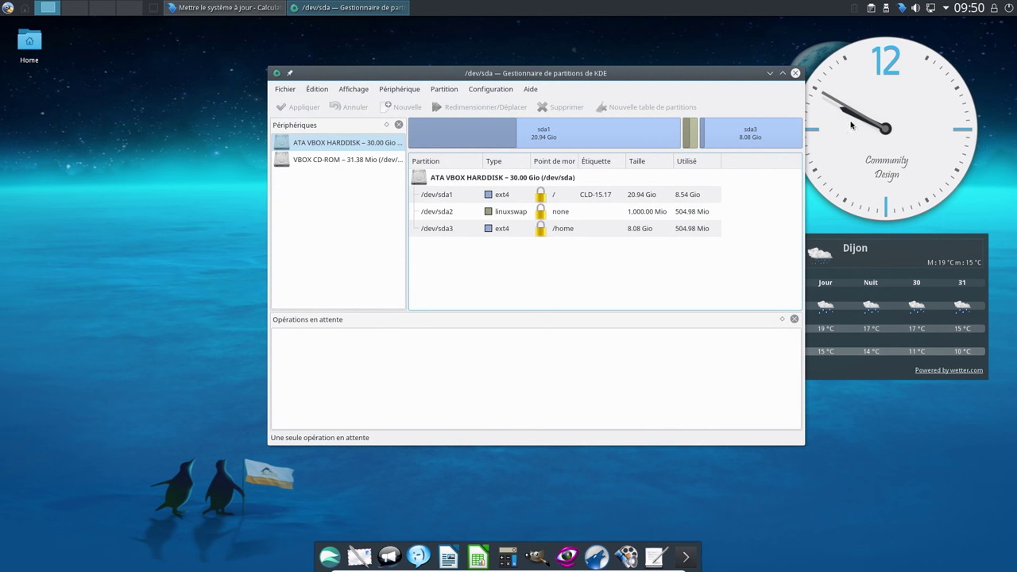
pyautogui.click(796, 74)
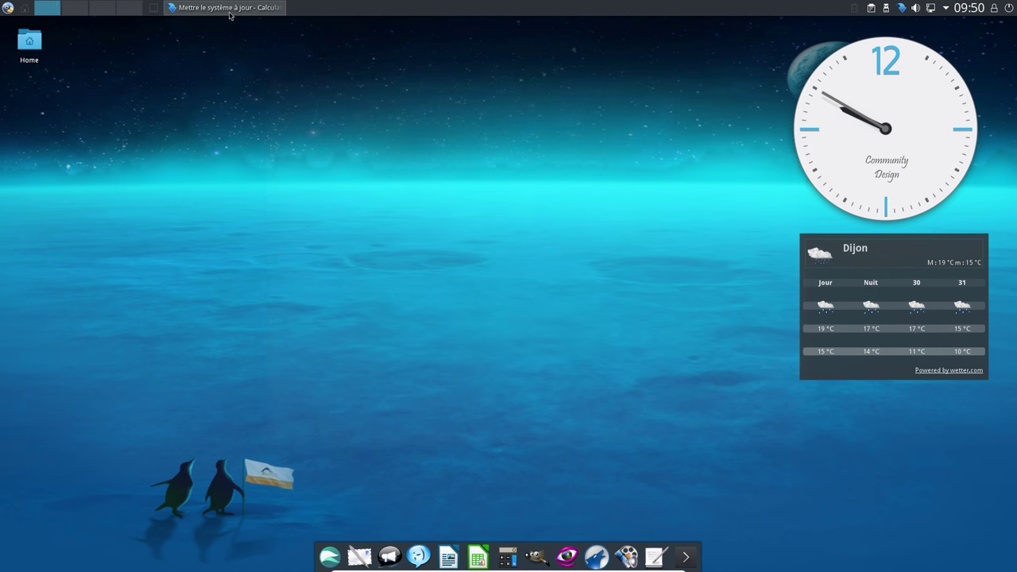
# Open the CUPS print manager's Administration page, submit its unedited server settings, and return to the page.
pyautogui.click(8, 8)
pyautogui.moveTo(62, 203)
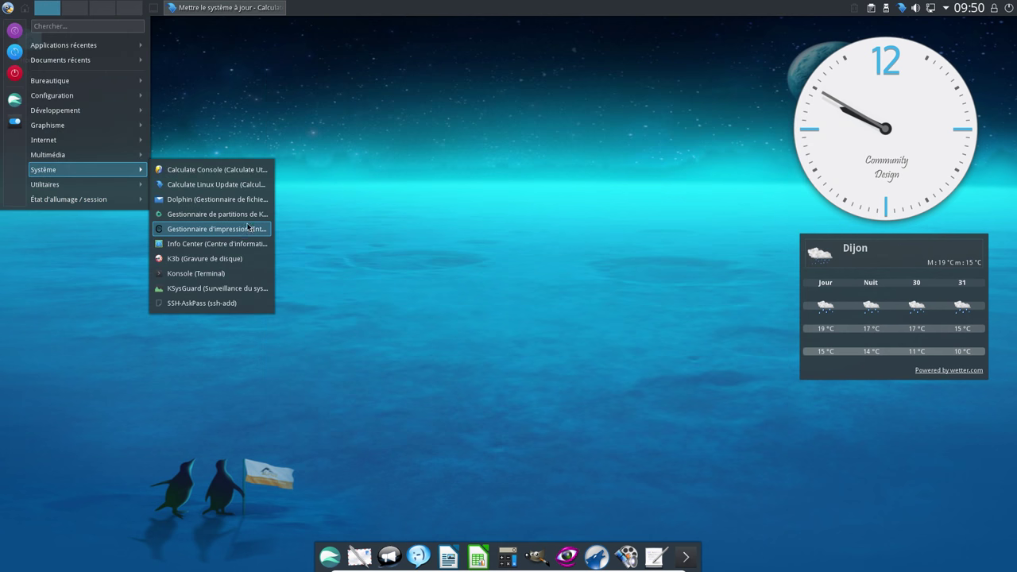
pyautogui.click(246, 233)
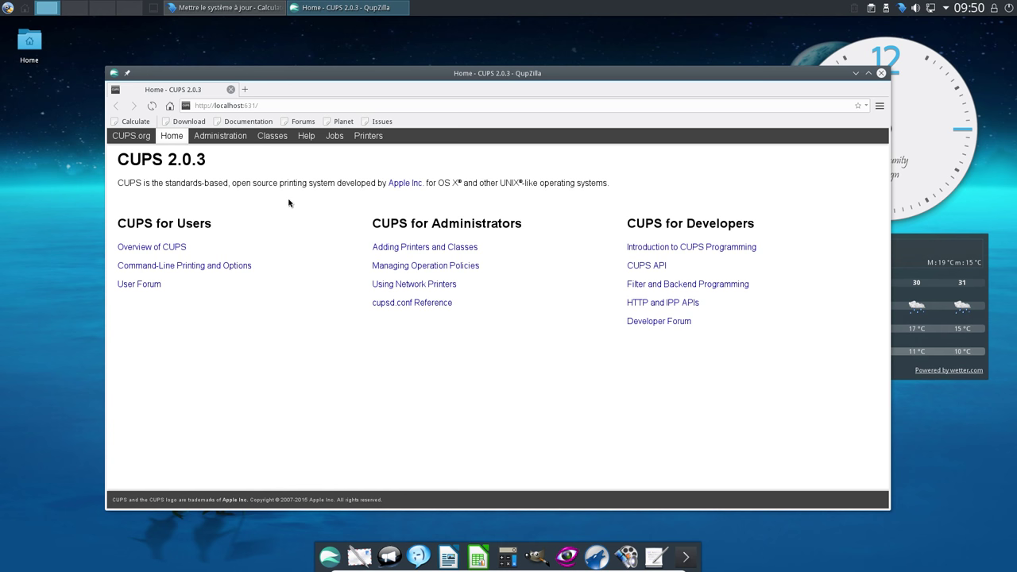
pyautogui.click(215, 136)
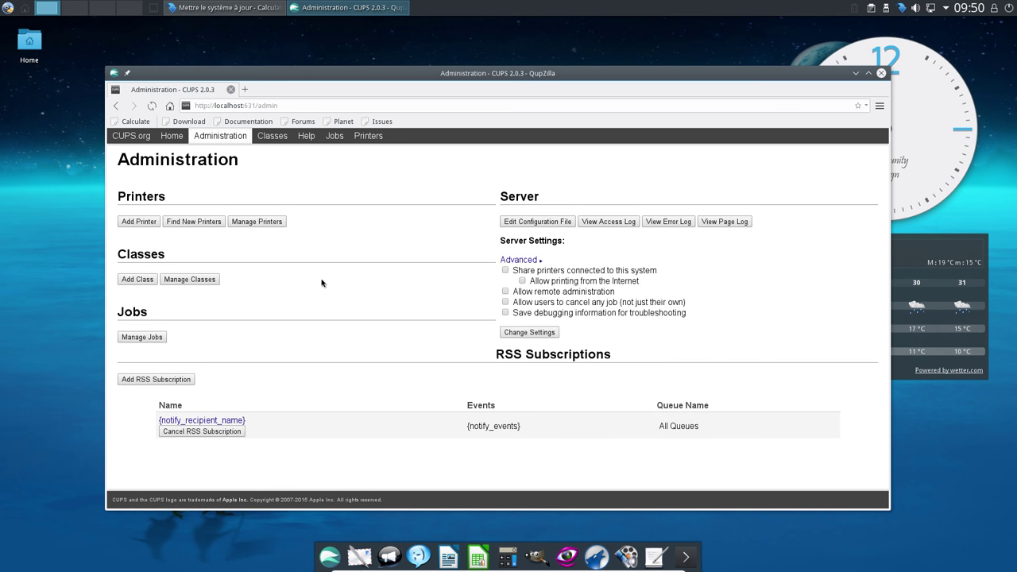
pyautogui.click(554, 335)
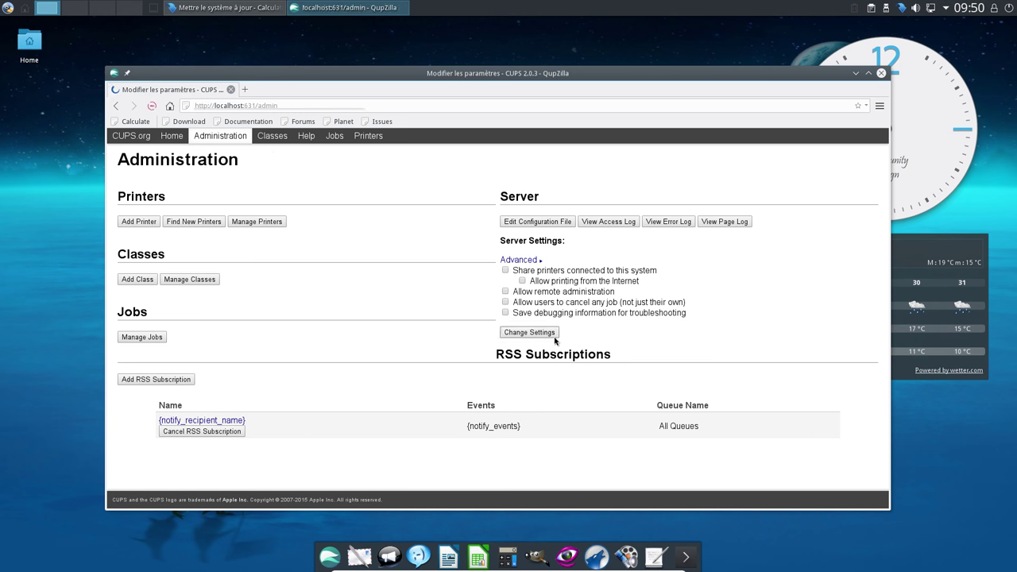
pyautogui.click(116, 106)
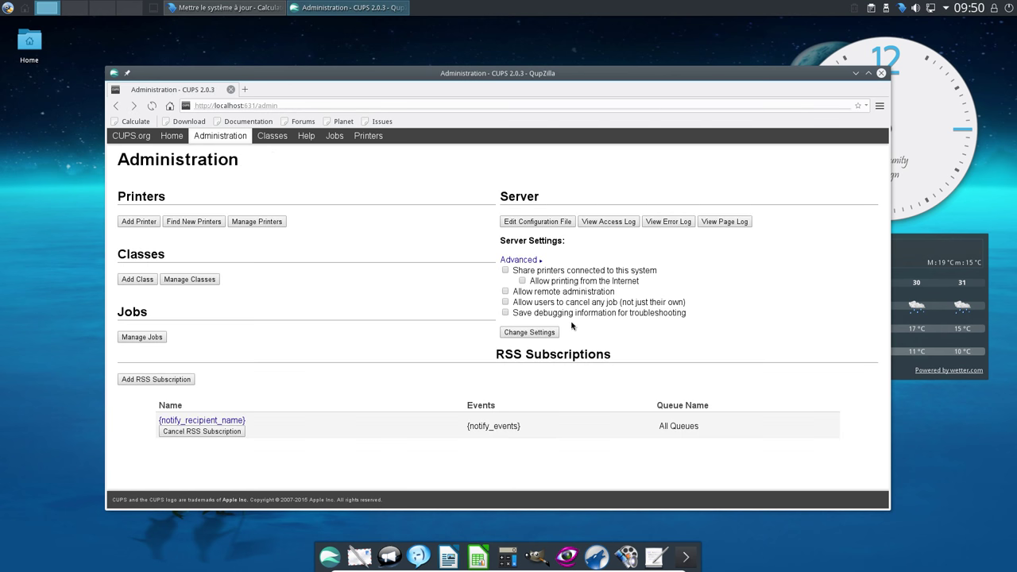
# Examine the advanced server settings and the CUPS configuration file, and close the browser.
pyautogui.click(518, 261)
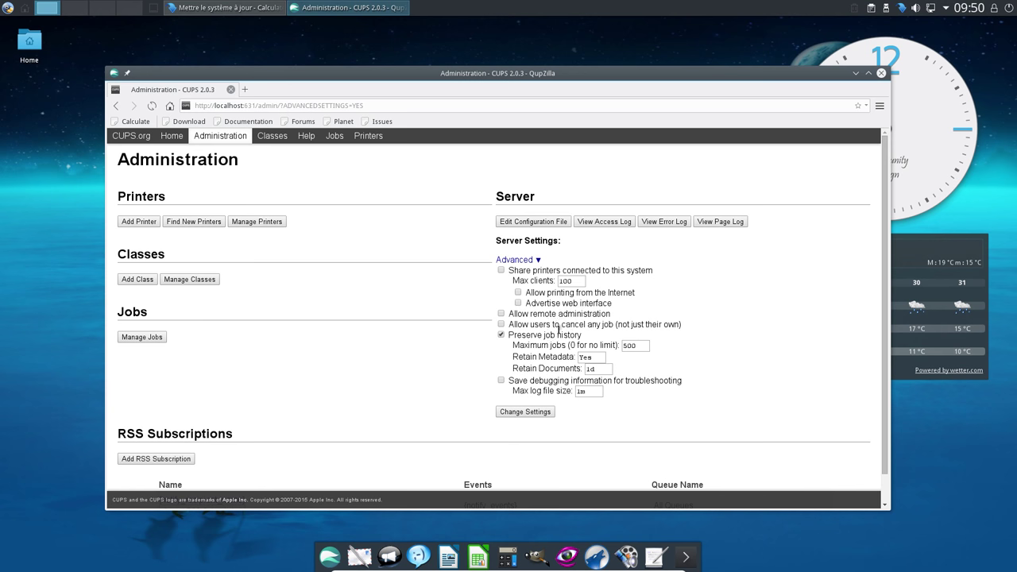
pyautogui.scroll(-1, 561, 338)
pyautogui.scroll(1, 556, 318)
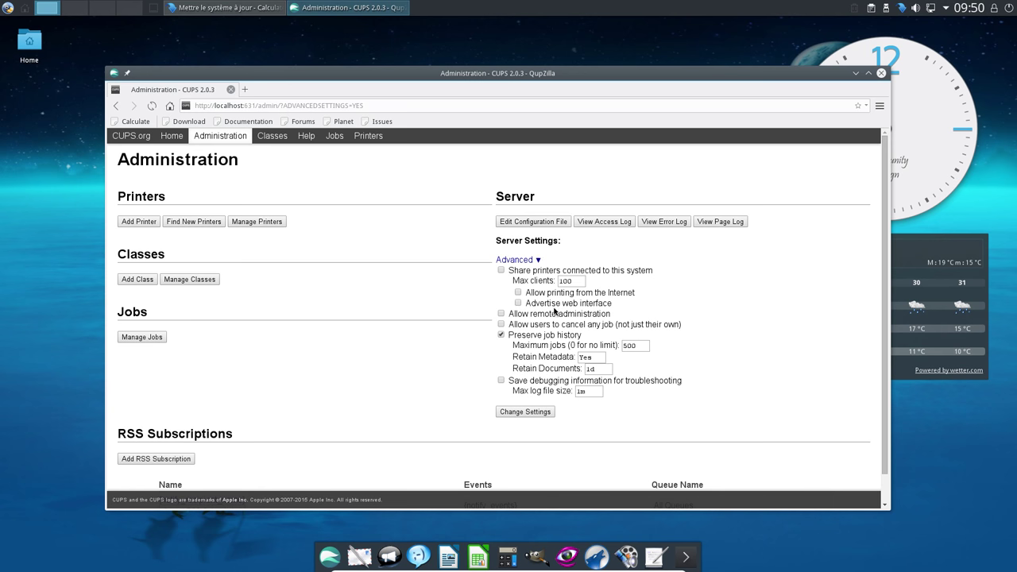
pyautogui.click(547, 222)
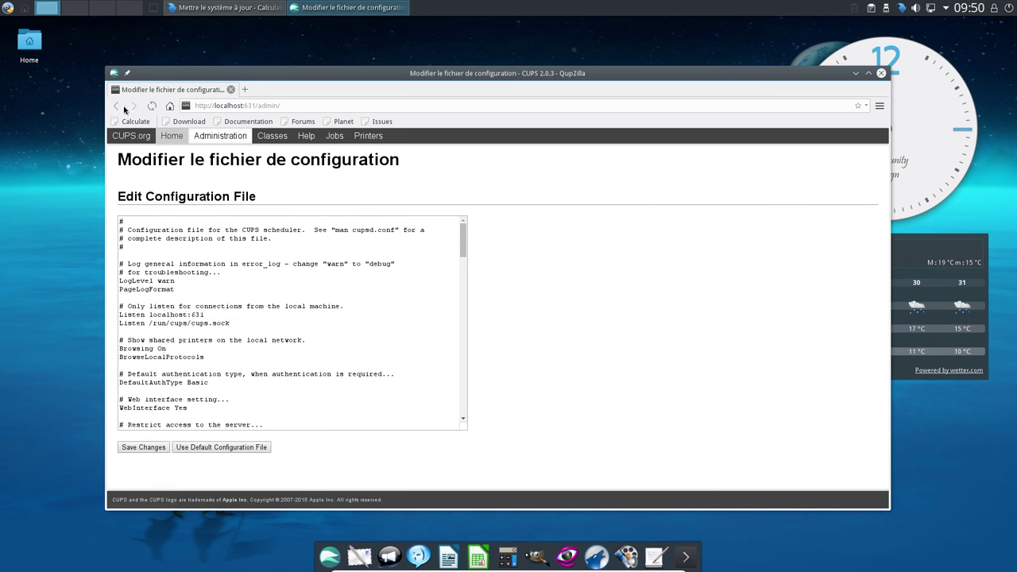
pyautogui.click(113, 105)
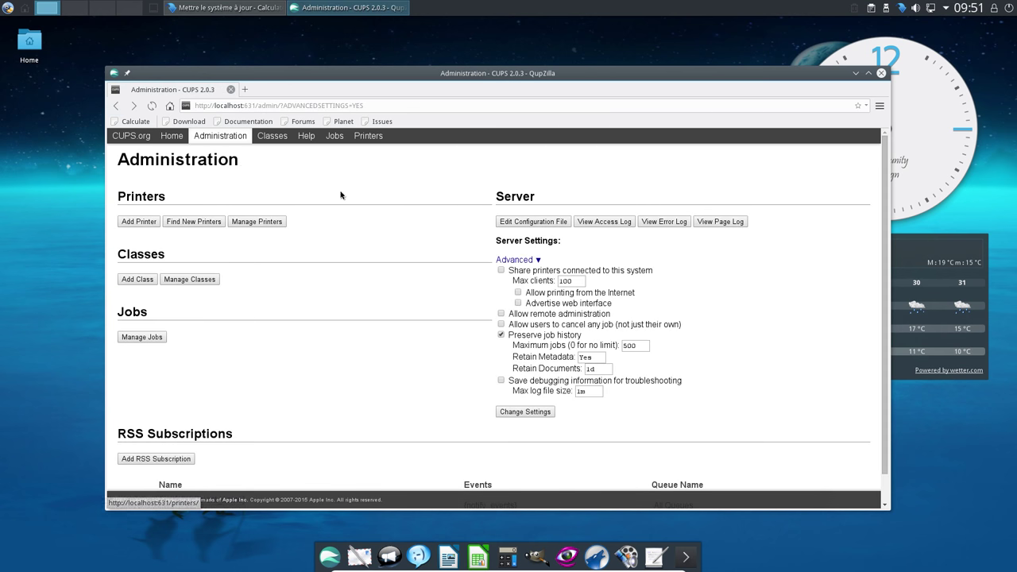
pyautogui.scroll(-1, 589, 182)
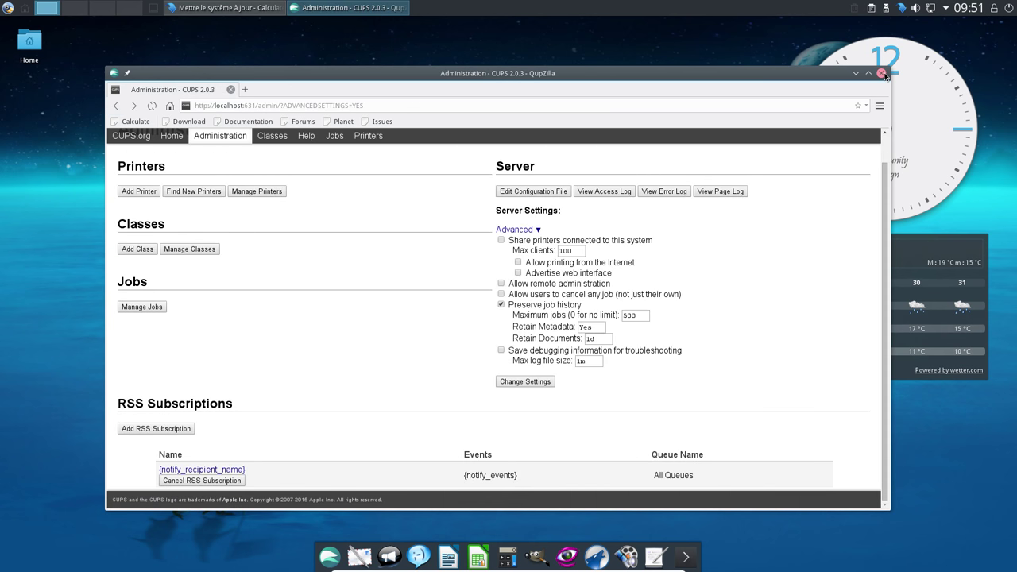
pyautogui.click(881, 73)
# Launch the Konsole terminal from the Système category and minimize its window.
pyautogui.click(5, 5)
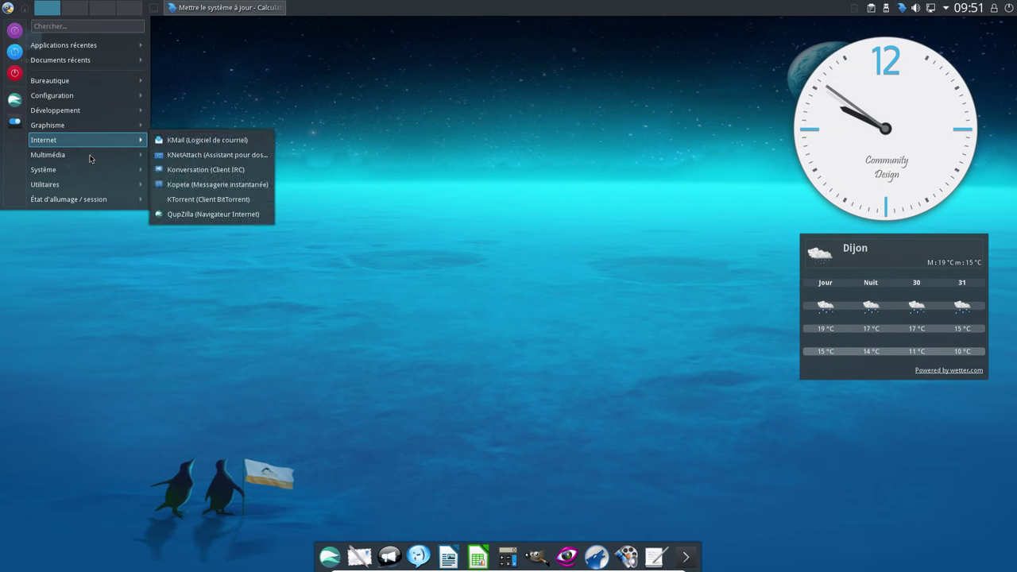
pyautogui.moveTo(90, 167)
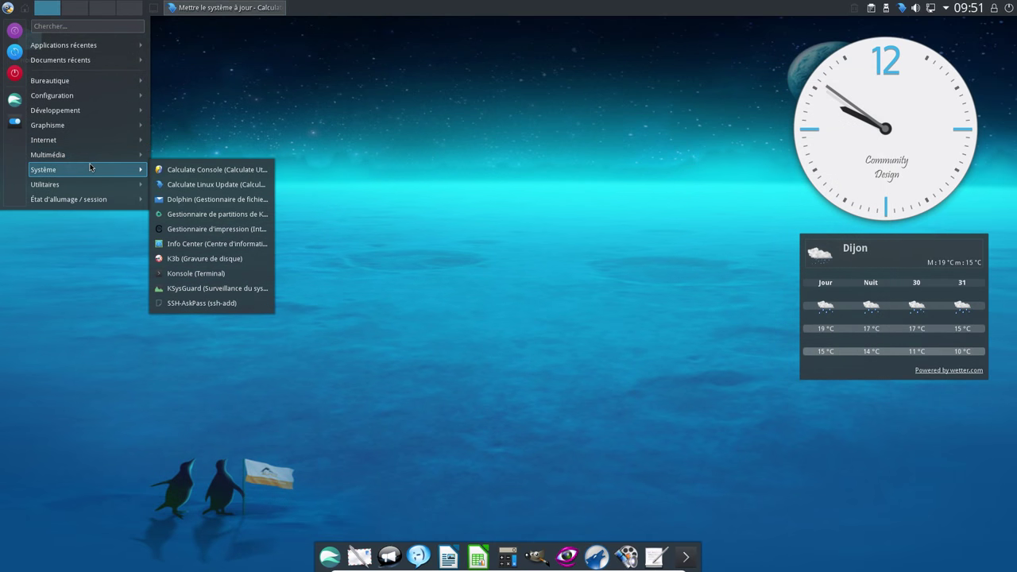
pyautogui.click(210, 274)
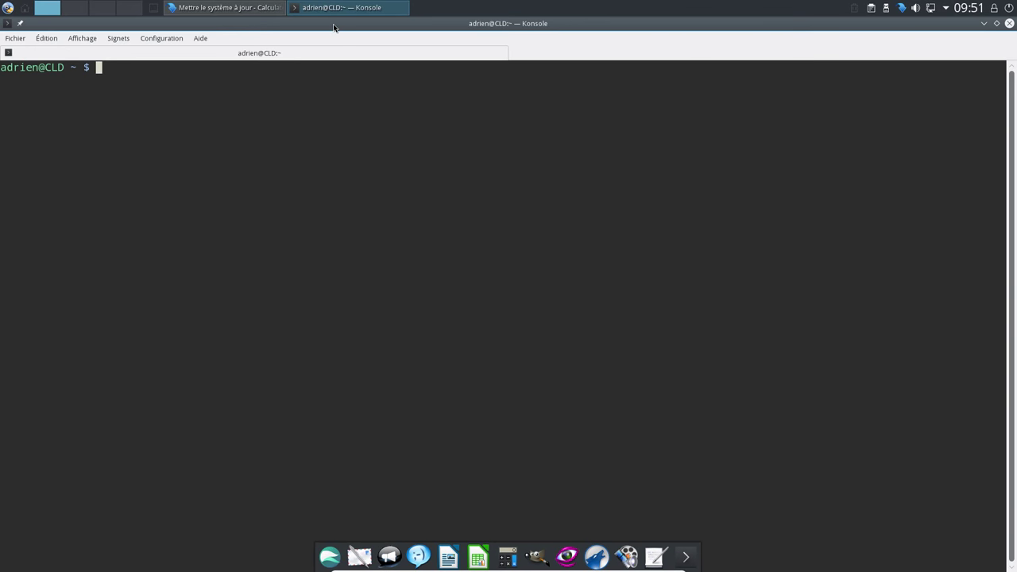
pyautogui.click(341, 7)
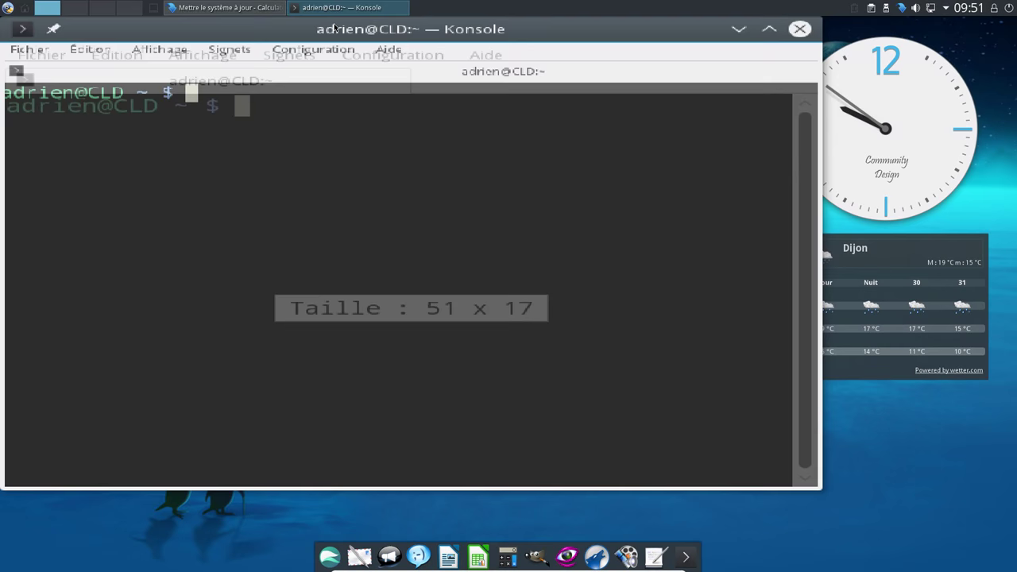
# Examine the applications in the Utilitaires category and dismiss the application launcher.
pyautogui.click(7, 7)
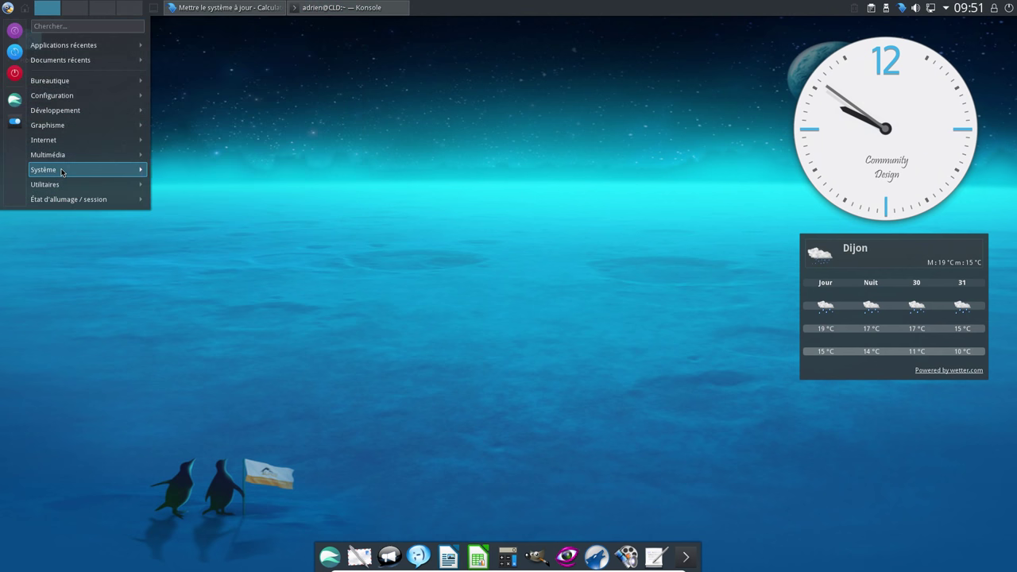
pyautogui.moveTo(127, 184)
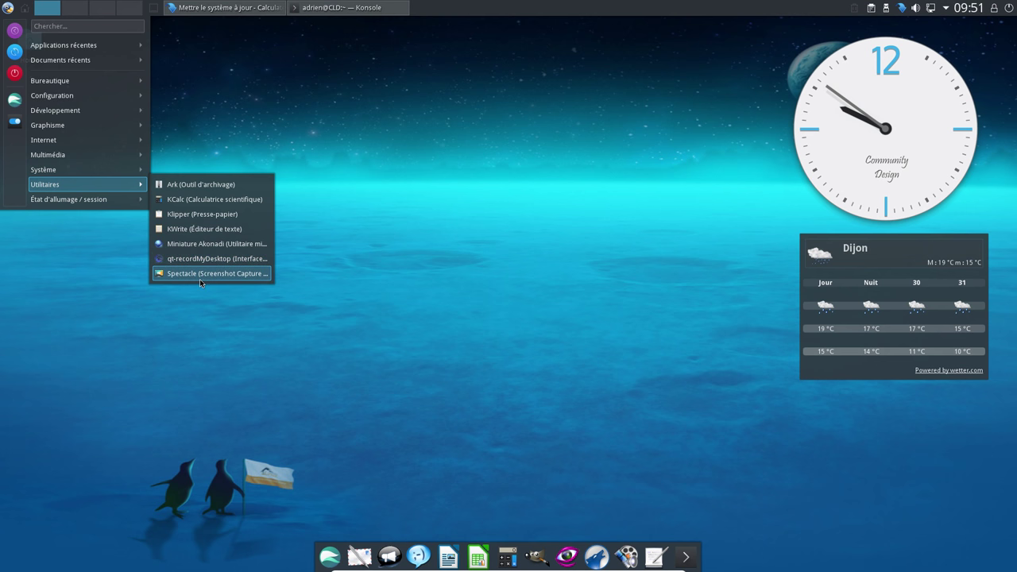
pyautogui.click(404, 221)
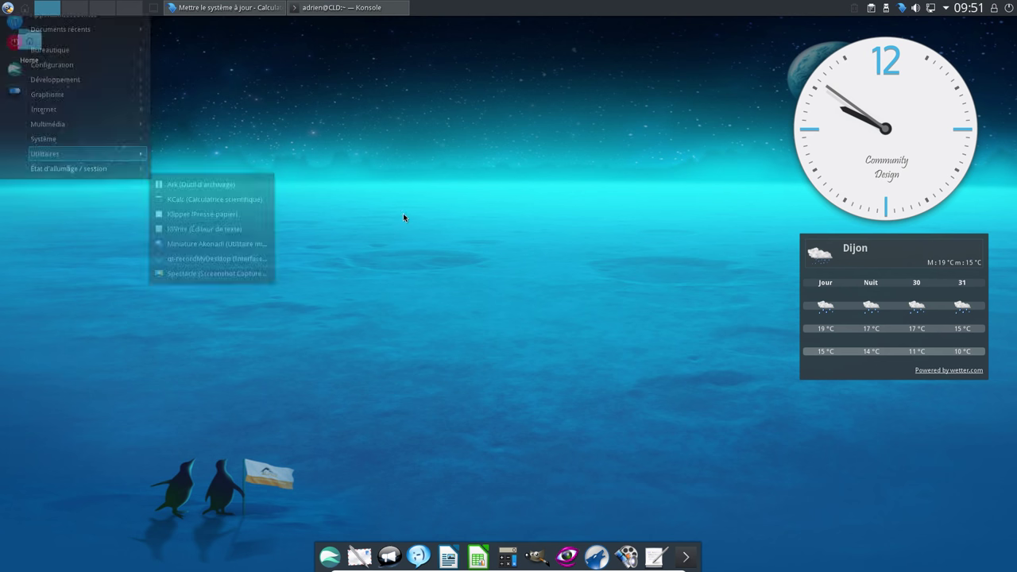
# Restore the Konsole window, move it toward the middle of the desktop and enlarge it.
pyautogui.click(342, 7)
pyautogui.moveTo(133, 38); pyautogui.dragTo(296, 98)
pyautogui.moveTo(500, 348); pyautogui.dragTo(781, 499)
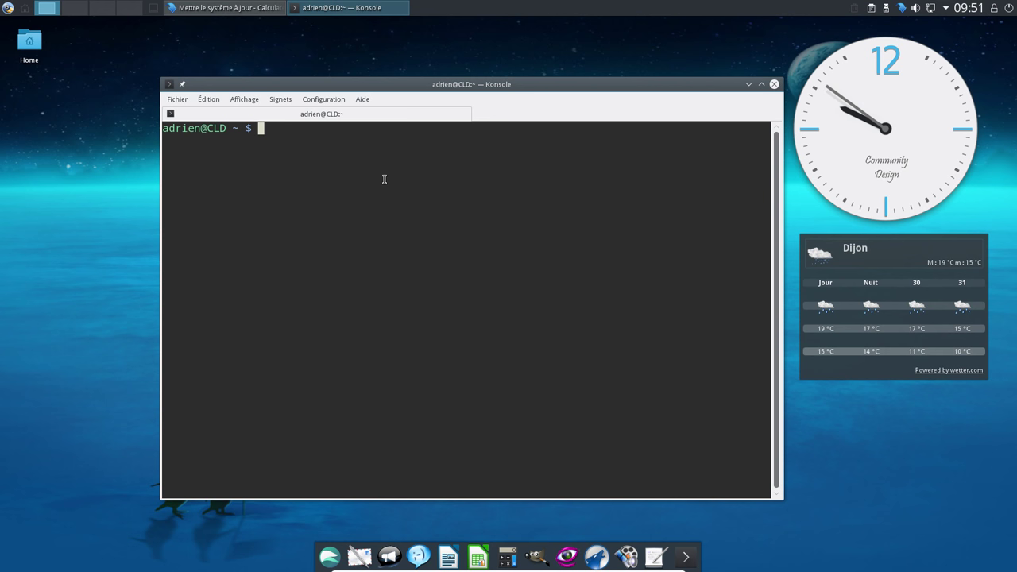
# Switch to the root account with "su -" and the superuser password, repeating the command for a second attempt.
pyautogui.write('su -')
pyautogui.press('Return')
pyautogui.press('Return')
pyautogui.press('Up')
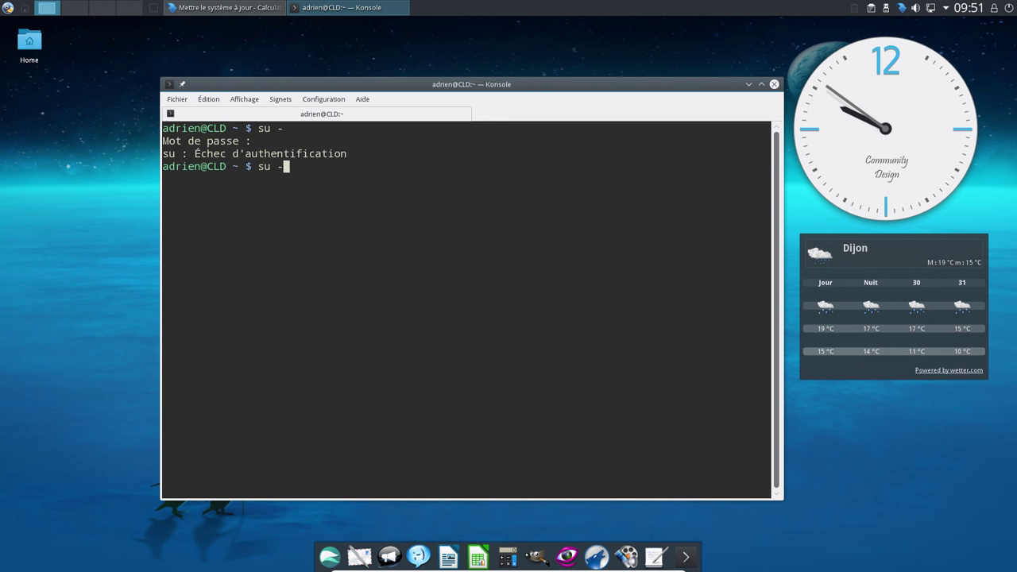
pyautogui.press('Return')
pyautogui.press('Return')
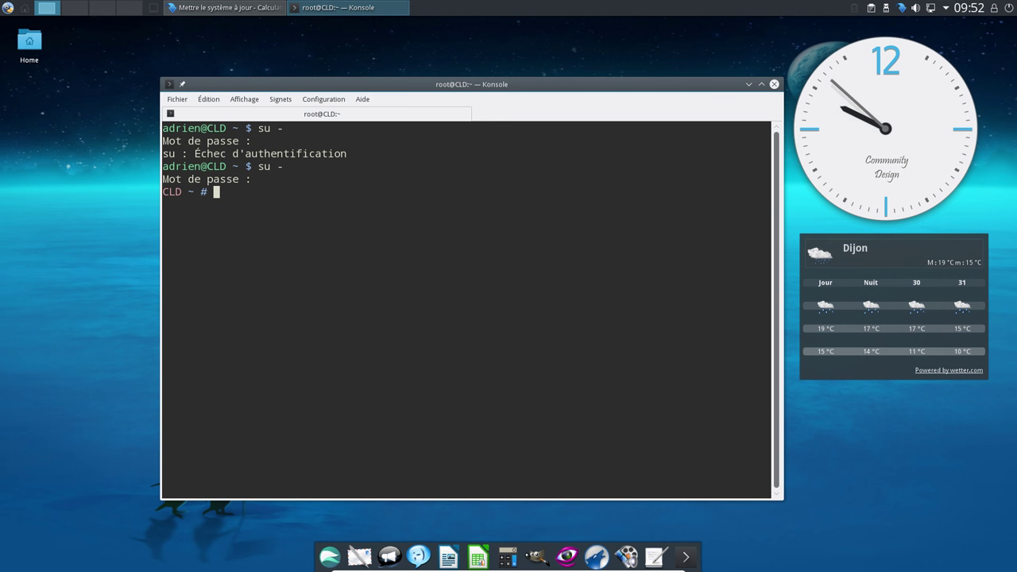
# Run "emerge -avq firefox thunderbird" to prepare the installation of both packages.
pyautogui.write('emerge -avq firefox thund')
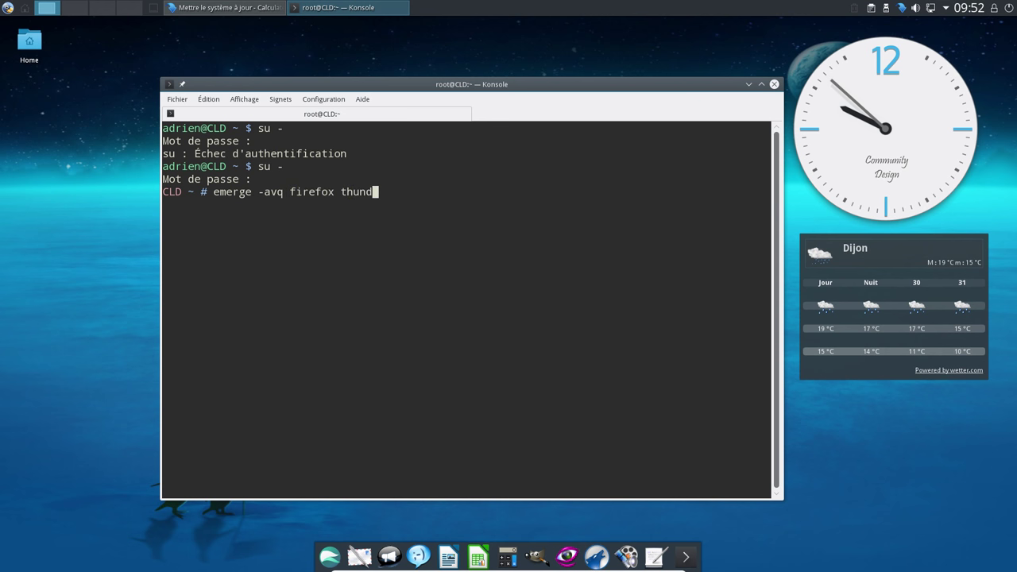
pyautogui.write('erbird')
pyautogui.press('Return')
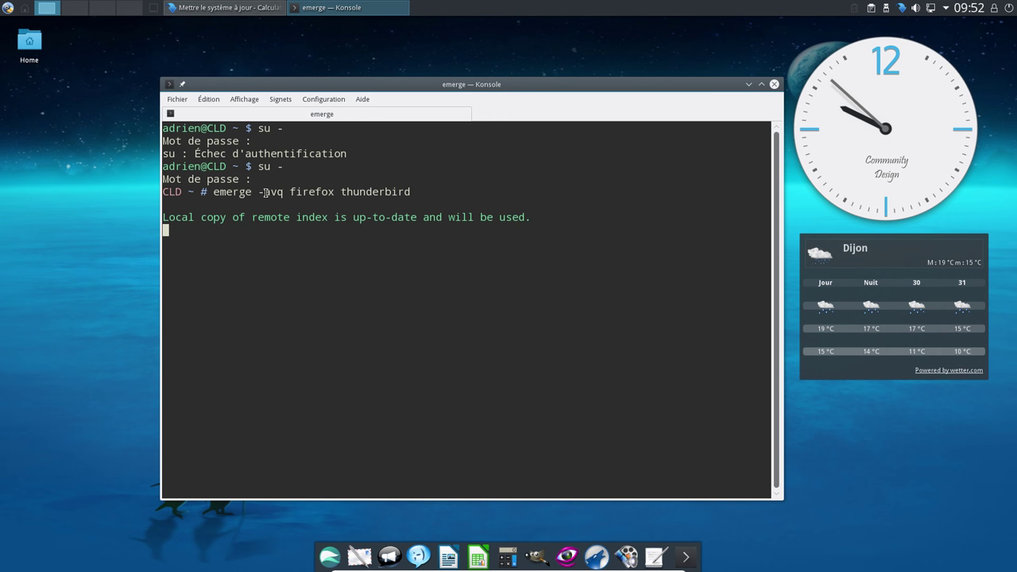
# Examine the emerge options, the Firefox, Thunderbird and gst-plugins entries, and the binary tag by highlighting them in the terminal.
pyautogui.moveTo(265, 192); pyautogui.dragTo(271, 192)
pyautogui.click(279, 193)
pyautogui.moveTo(271, 193); pyautogui.dragTo(291, 191)
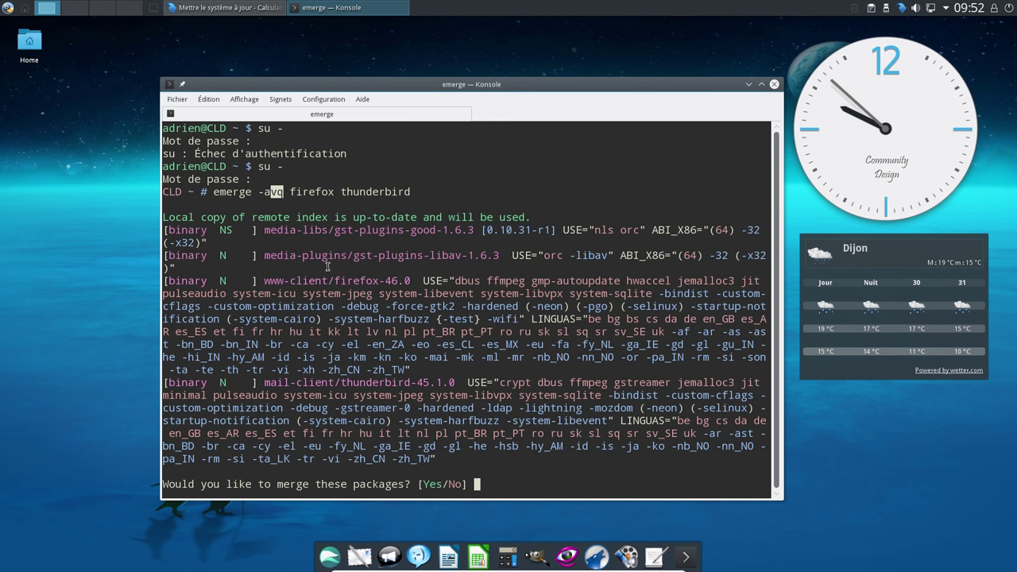
pyautogui.moveTo(264, 281); pyautogui.dragTo(410, 281)
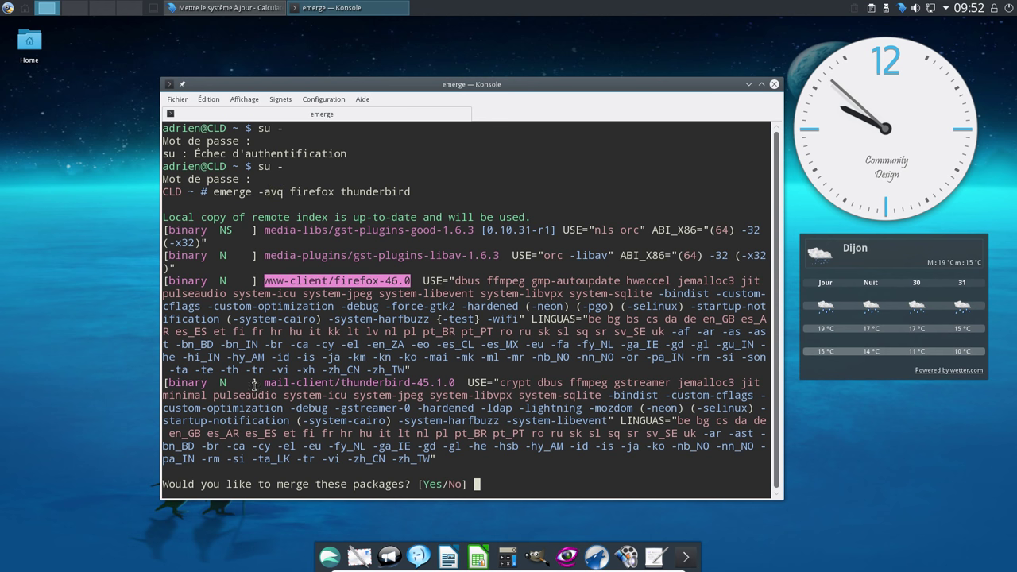
pyautogui.moveTo(264, 383); pyautogui.dragTo(456, 383)
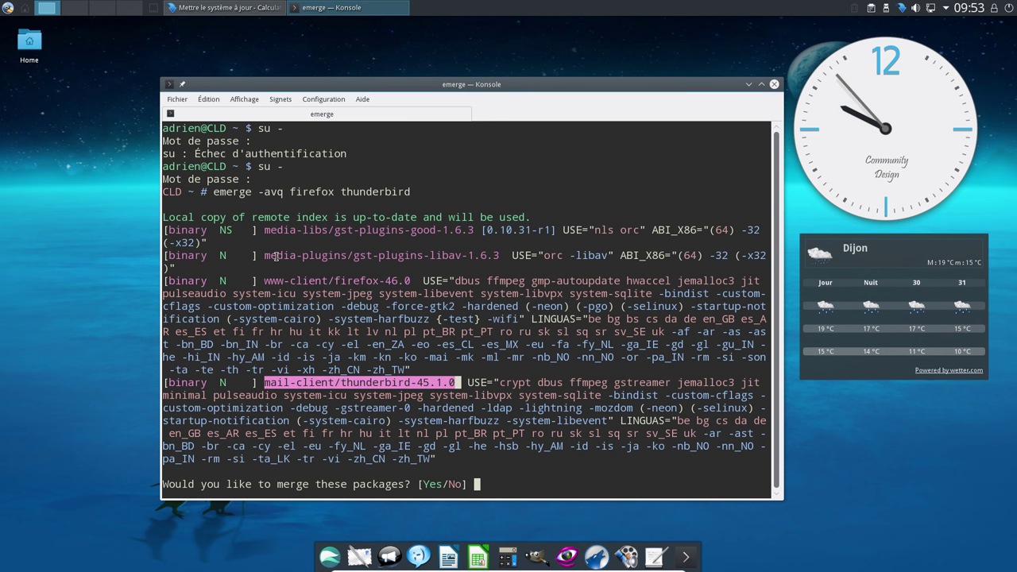
pyautogui.moveTo(270, 255); pyautogui.dragTo(480, 255)
pyautogui.moveTo(267, 229); pyautogui.dragTo(444, 230)
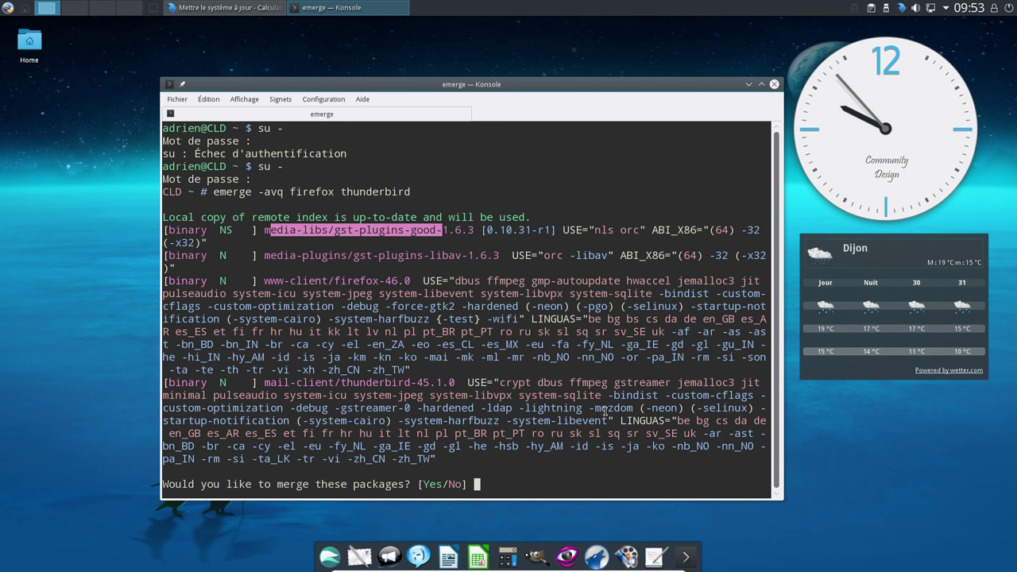
pyautogui.moveTo(520, 86); pyautogui.dragTo(437, 75)
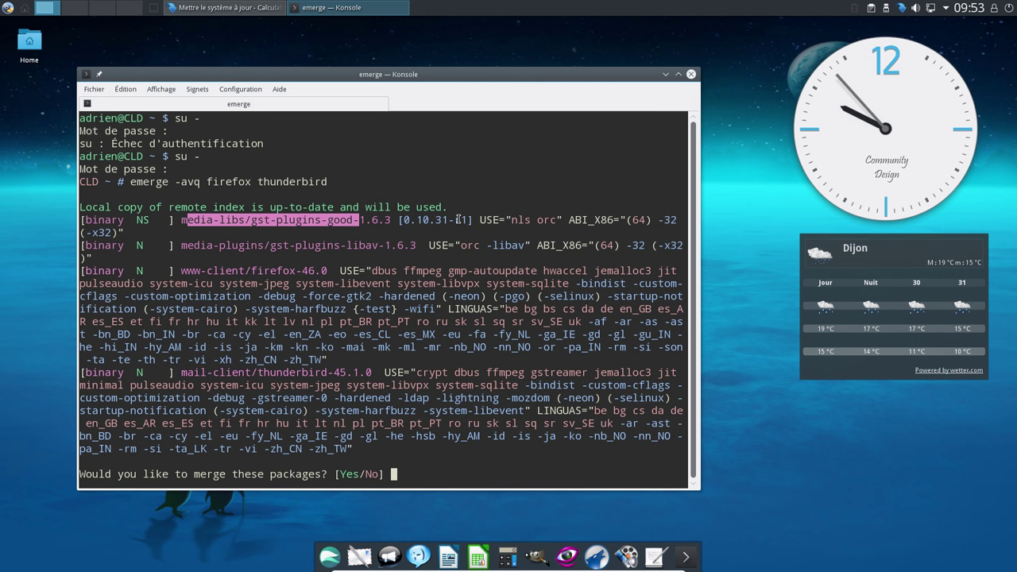
pyautogui.doubleClick(110, 220)
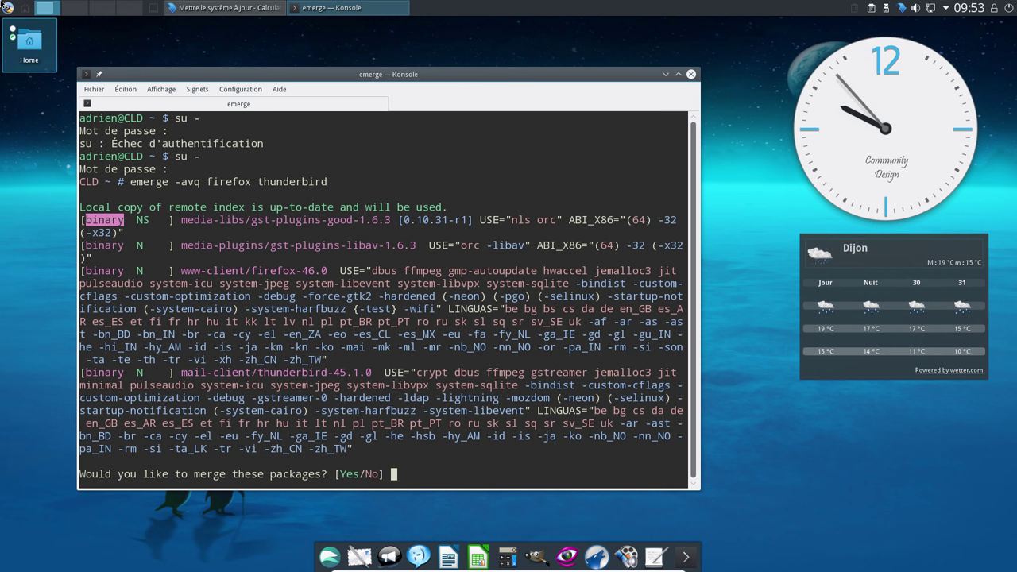
# Launch the Surveillance du système monitor from the Système category and return to the Konsole window.
pyautogui.click(8, 7)
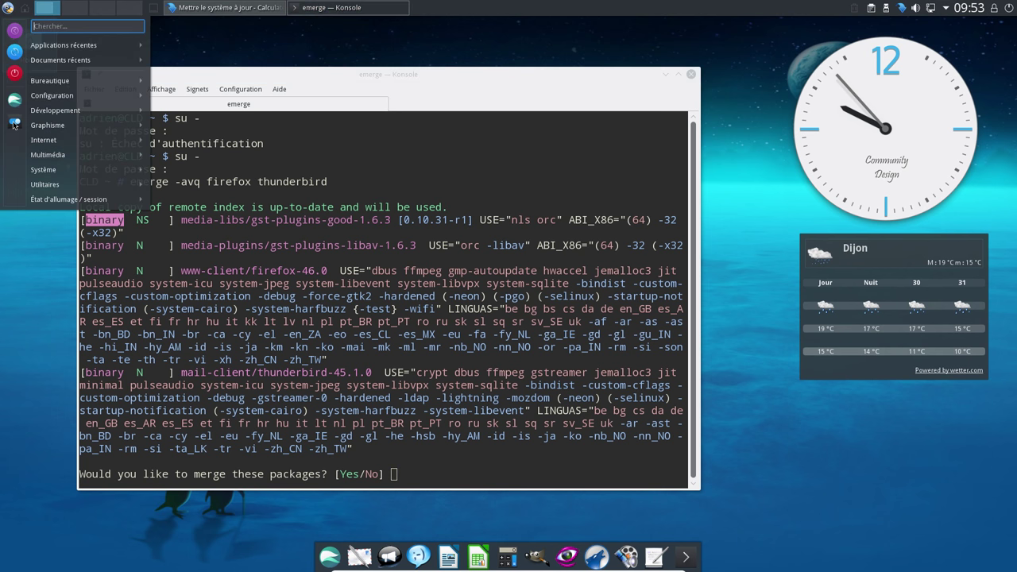
pyautogui.moveTo(87, 184)
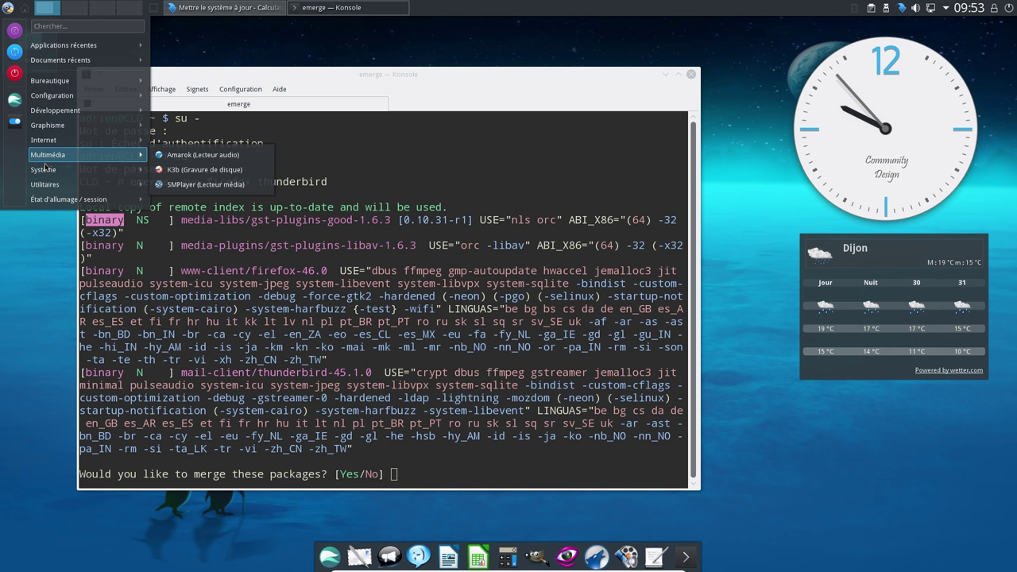
pyautogui.click(197, 289)
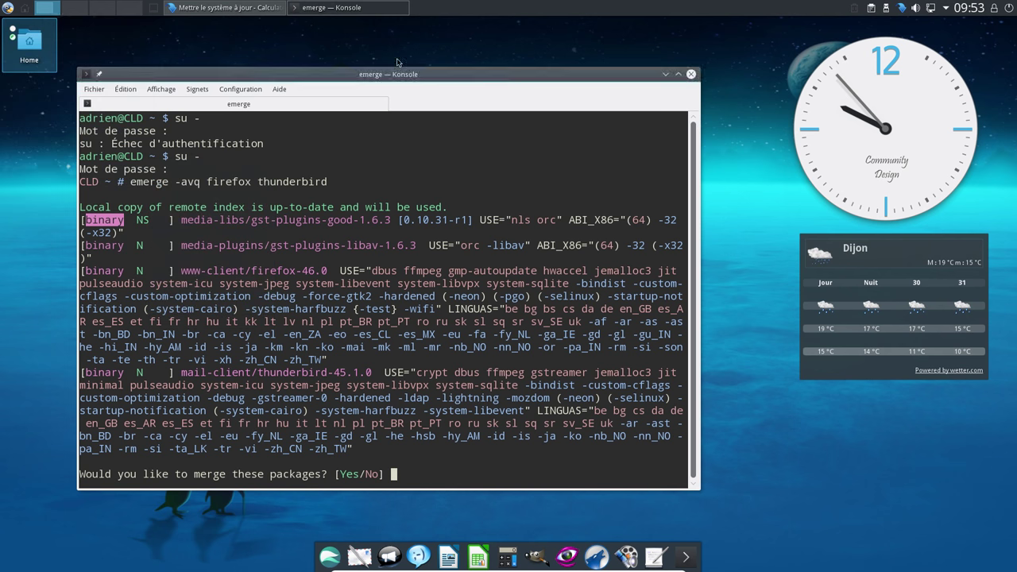
pyautogui.click(267, 88)
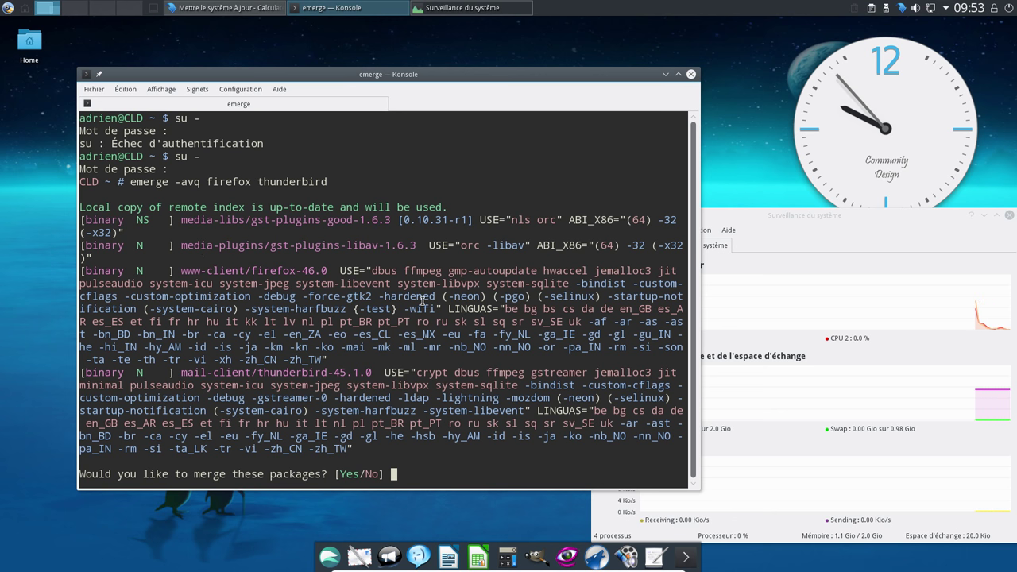
# Accept the package merge with "yes", reposition the system monitor to expose its load graphs, and return to Konsole.
pyautogui.write('yes')
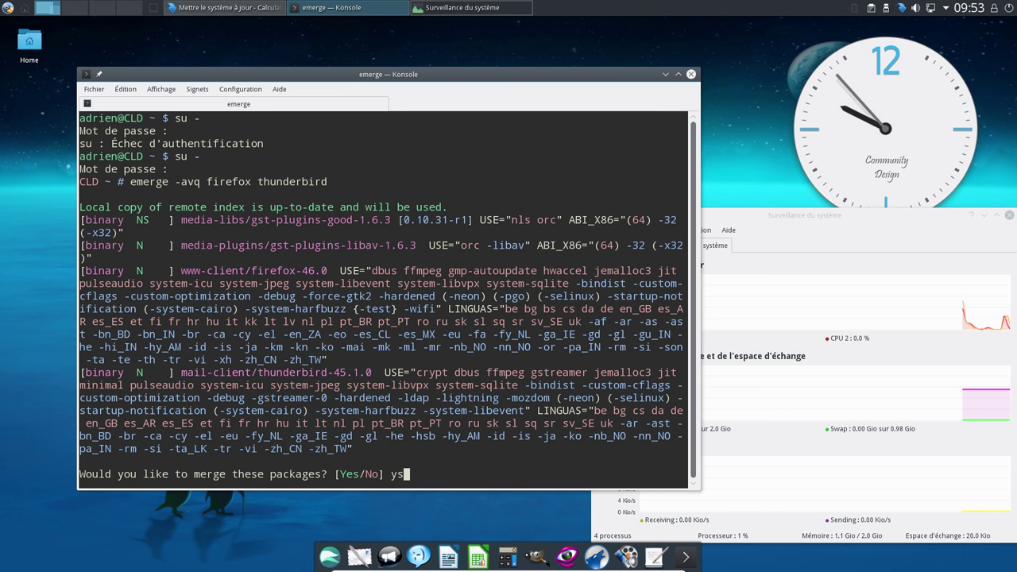
pyautogui.press('Return')
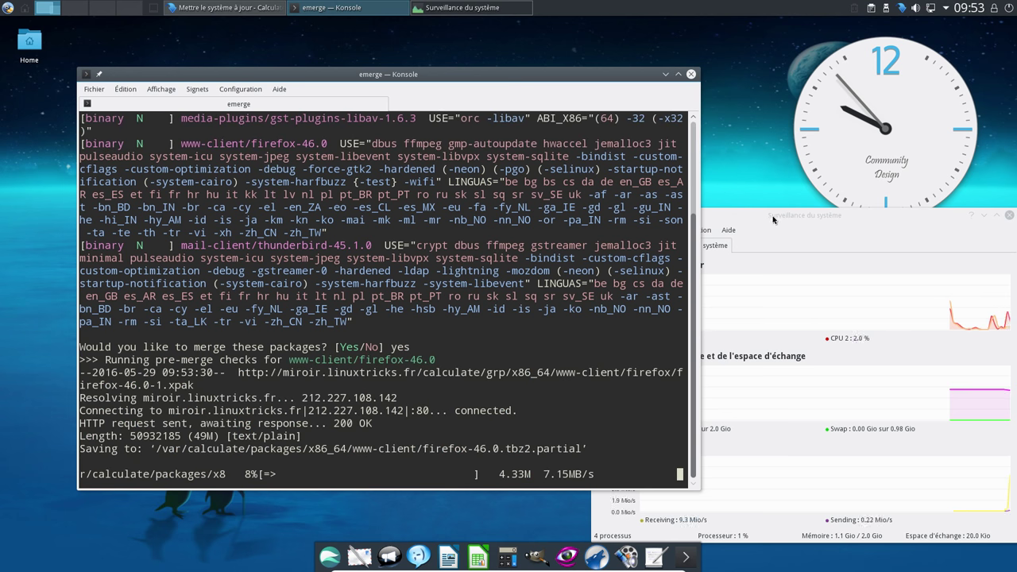
pyautogui.moveTo(771, 214); pyautogui.dragTo(762, 164)
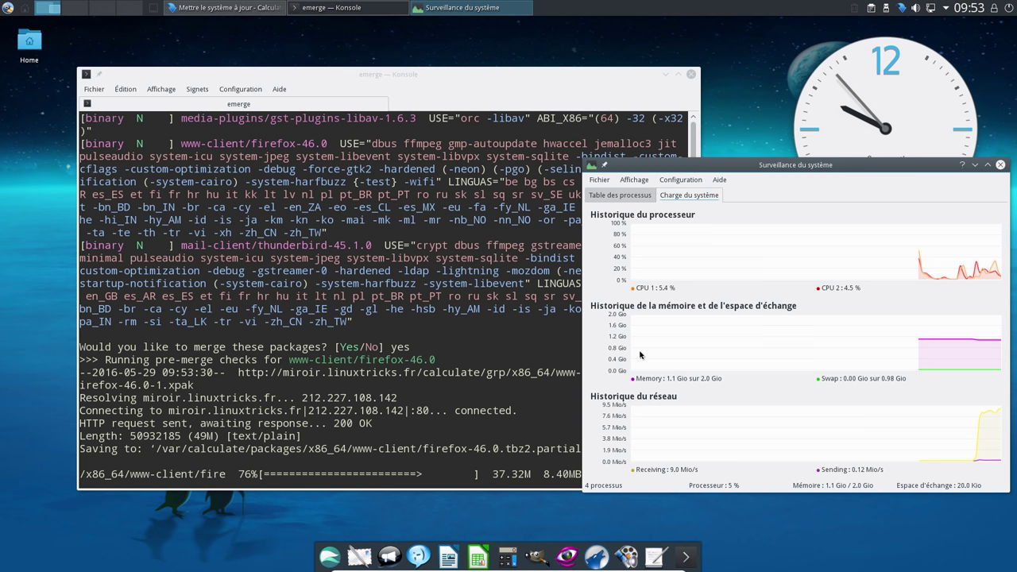
pyautogui.click(579, 473)
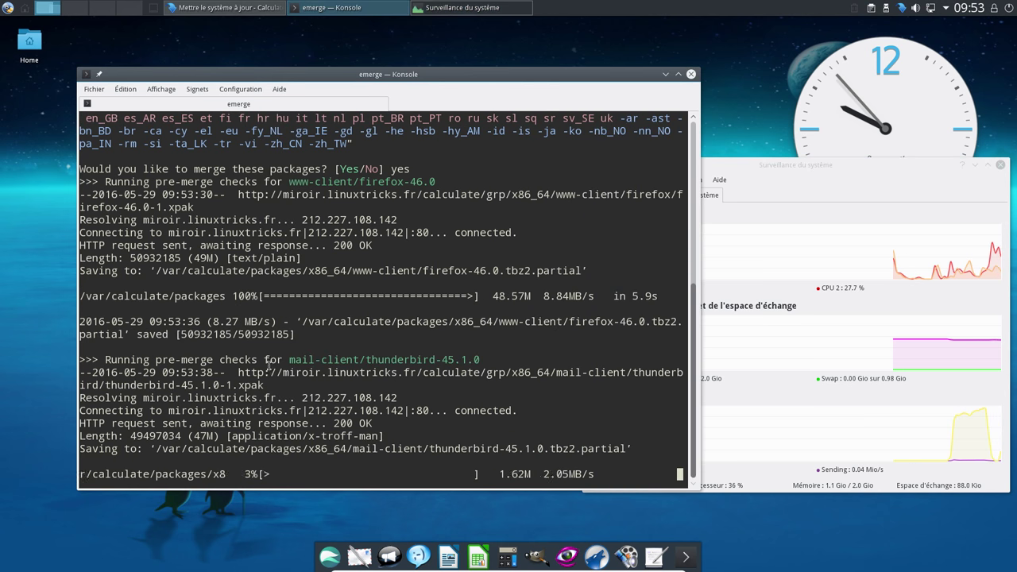
# Examine the installation output, highlighting the Thunderbird download speed, and shift the Konsole window slightly.
pyautogui.moveTo(278, 370); pyautogui.dragTo(239, 371)
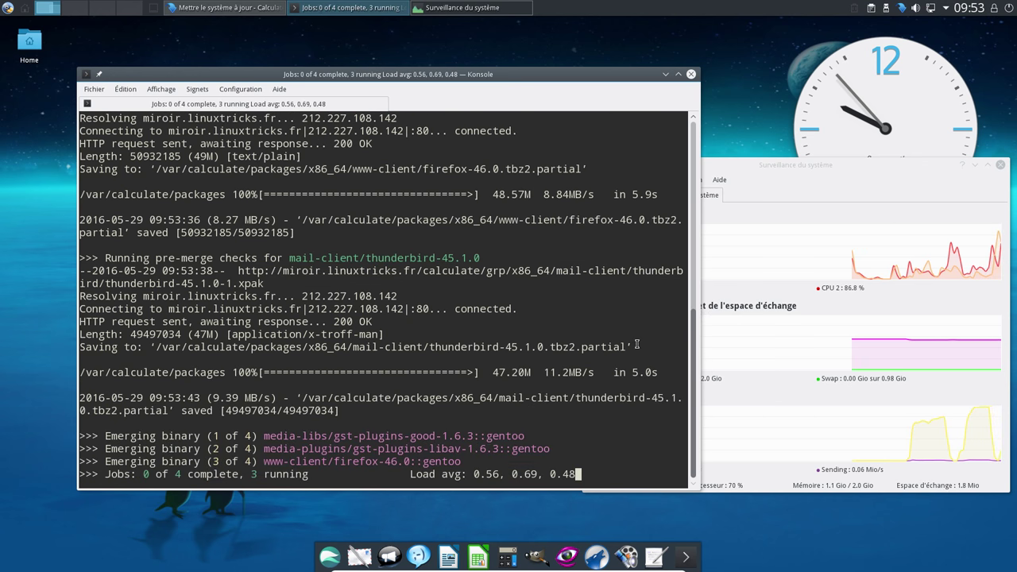
pyautogui.moveTo(530, 369); pyautogui.dragTo(621, 362)
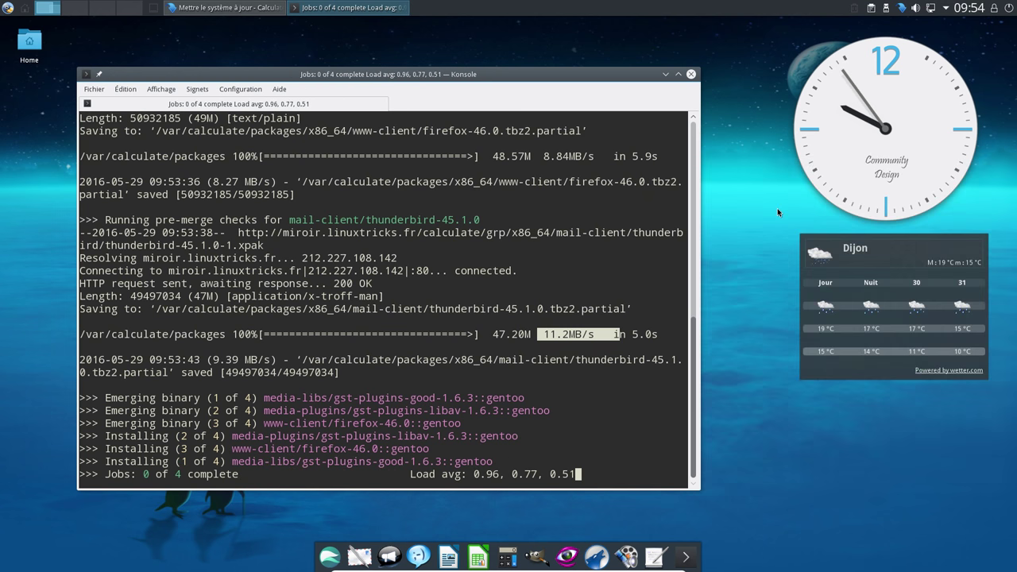
pyautogui.click(509, 272)
pyautogui.moveTo(543, 334); pyautogui.dragTo(628, 329)
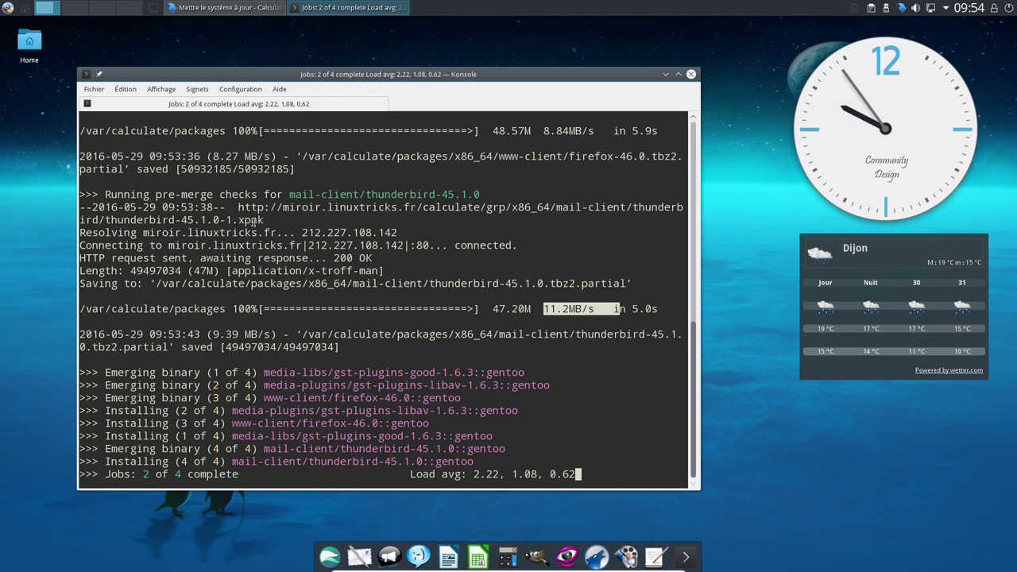
pyautogui.moveTo(234, 80); pyautogui.dragTo(275, 73)
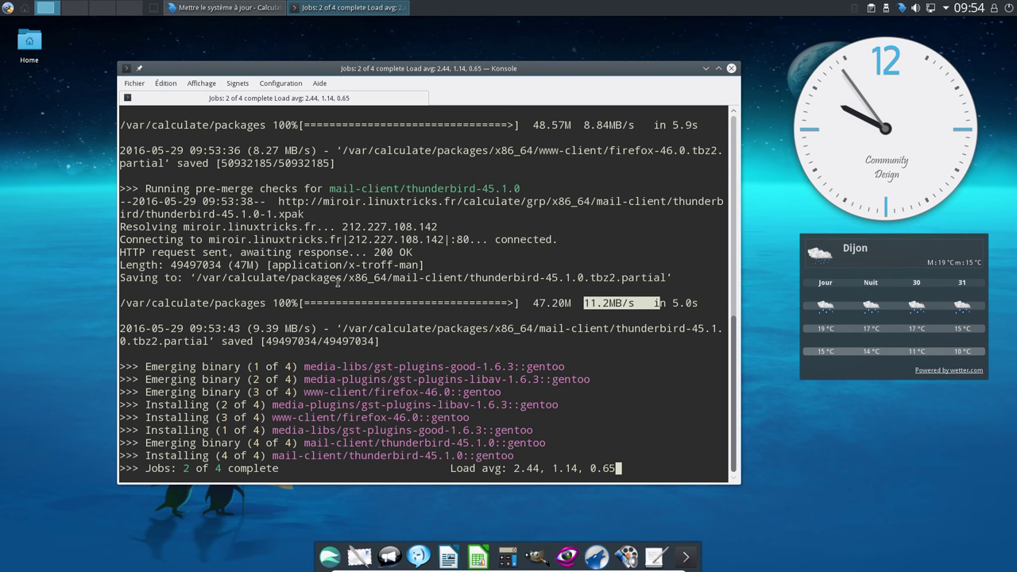
# Examine the applications in the Internet category of the application launcher.
pyautogui.click(8, 8)
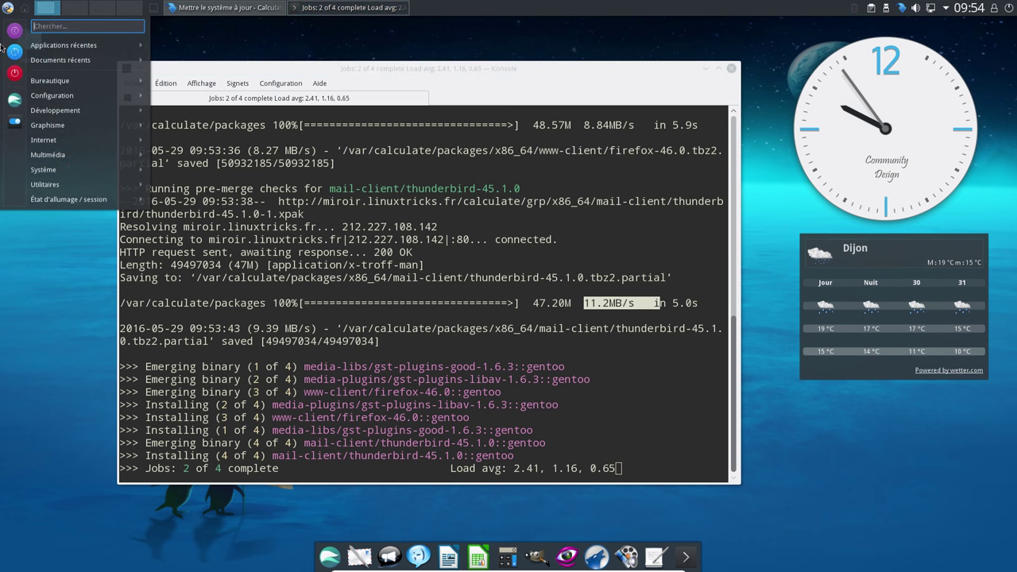
pyautogui.moveTo(57, 143)
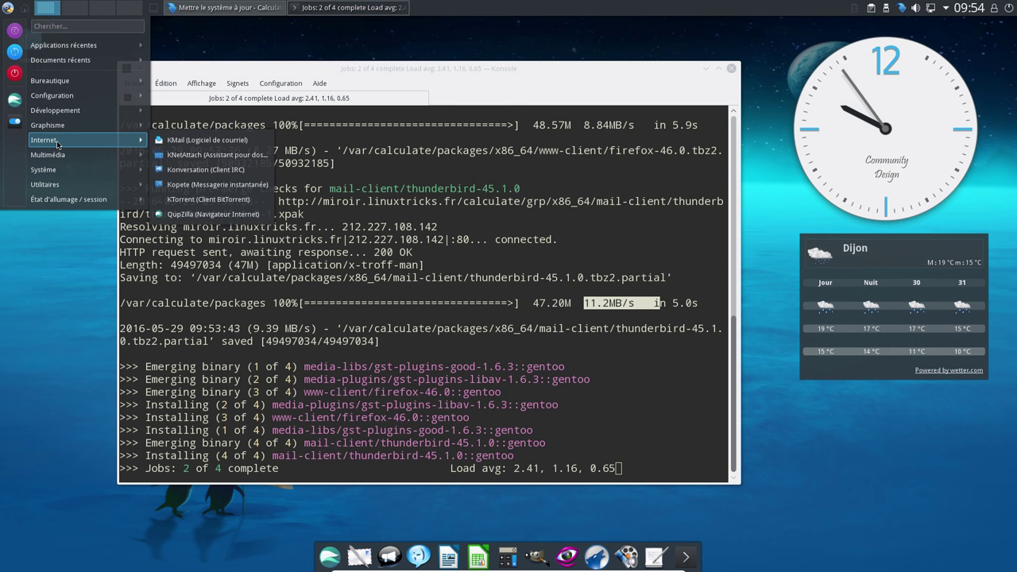